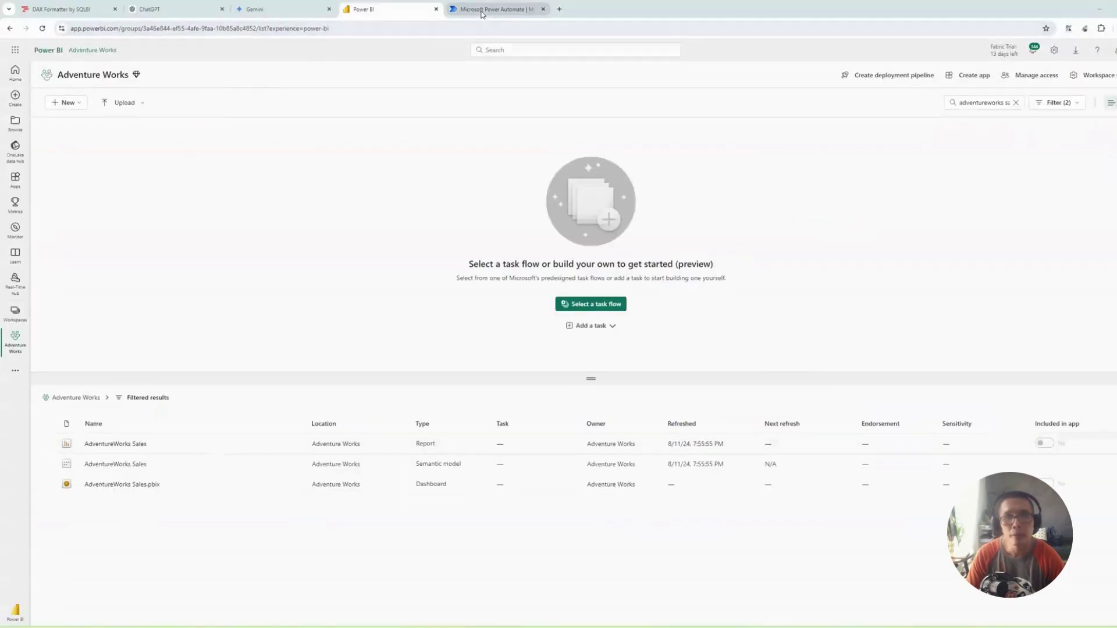
# Switch to Power Automate and start a blank automated cloud flow, skipping the name and trigger setup
pyautogui.click(494, 8)
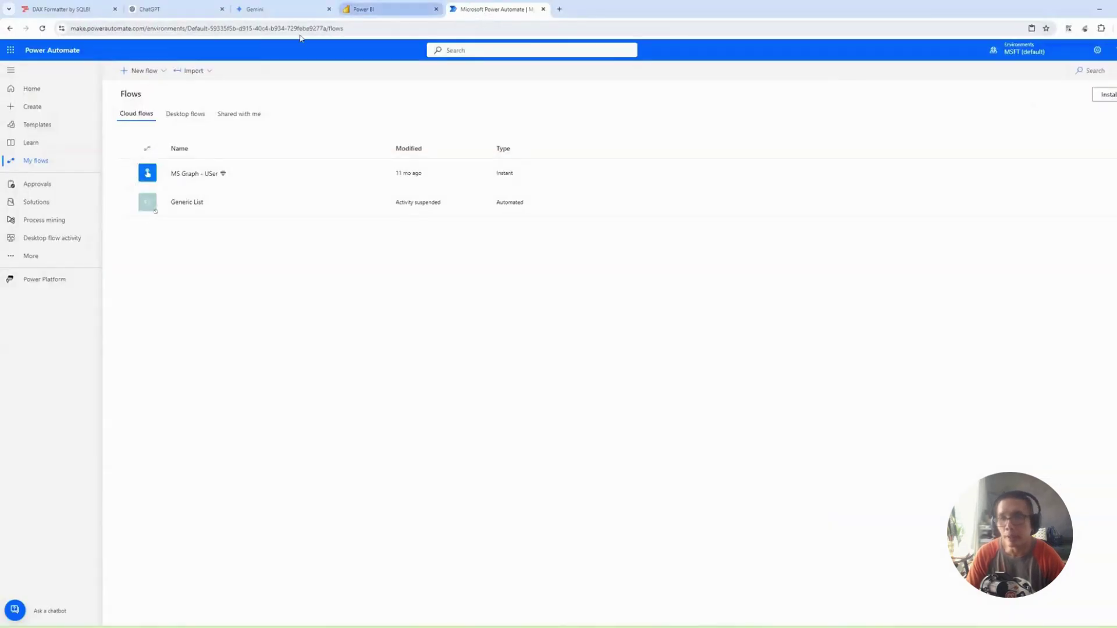
pyautogui.click(155, 71)
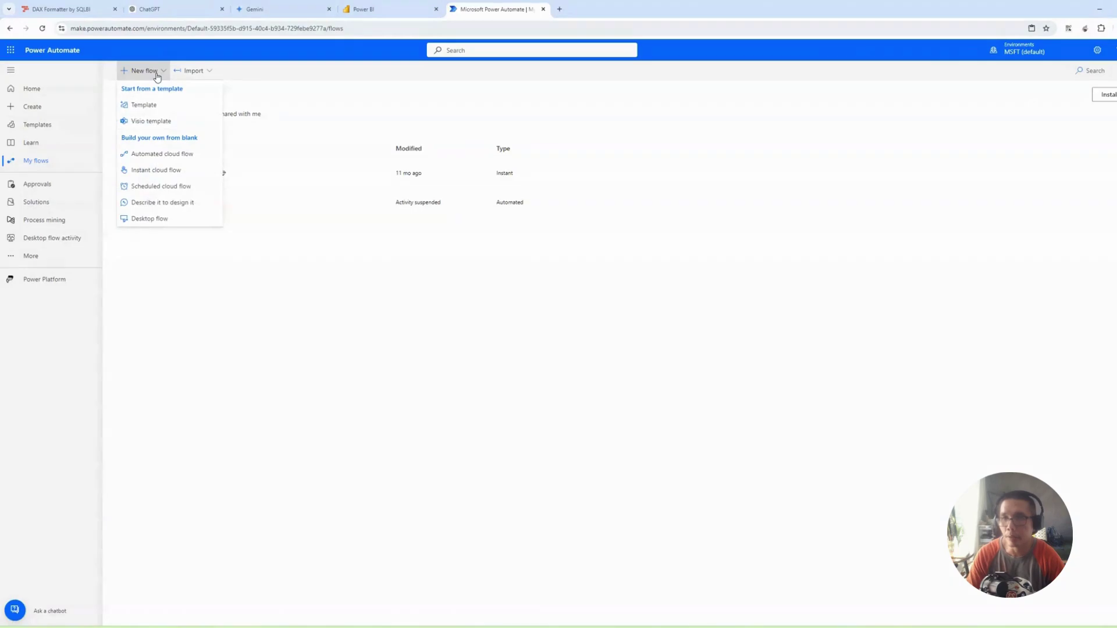
pyautogui.click(162, 154)
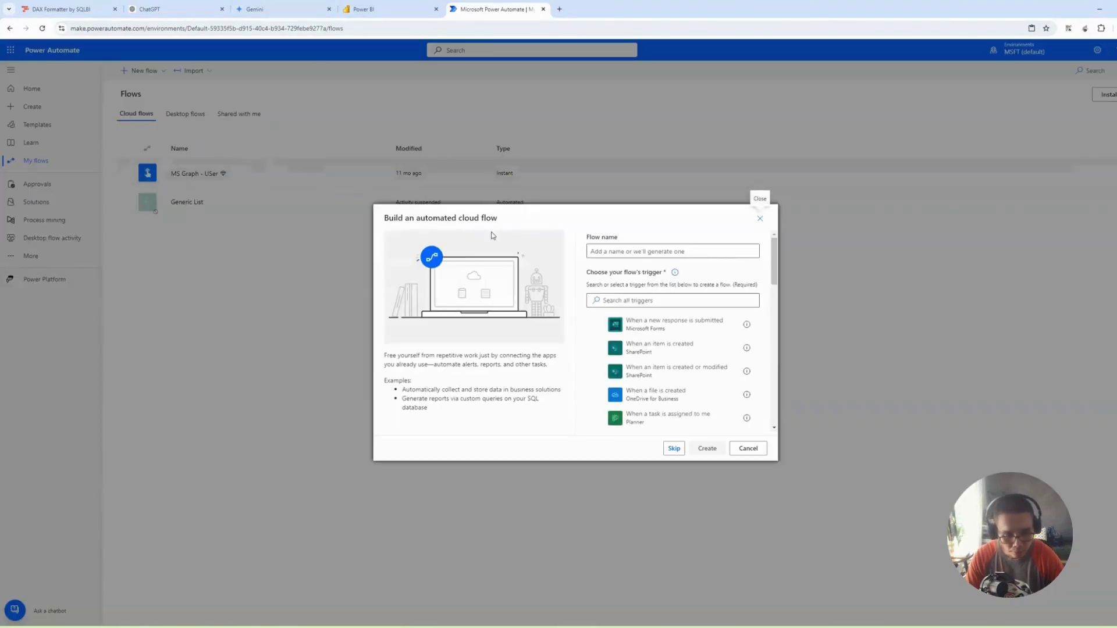
pyautogui.click(675, 448)
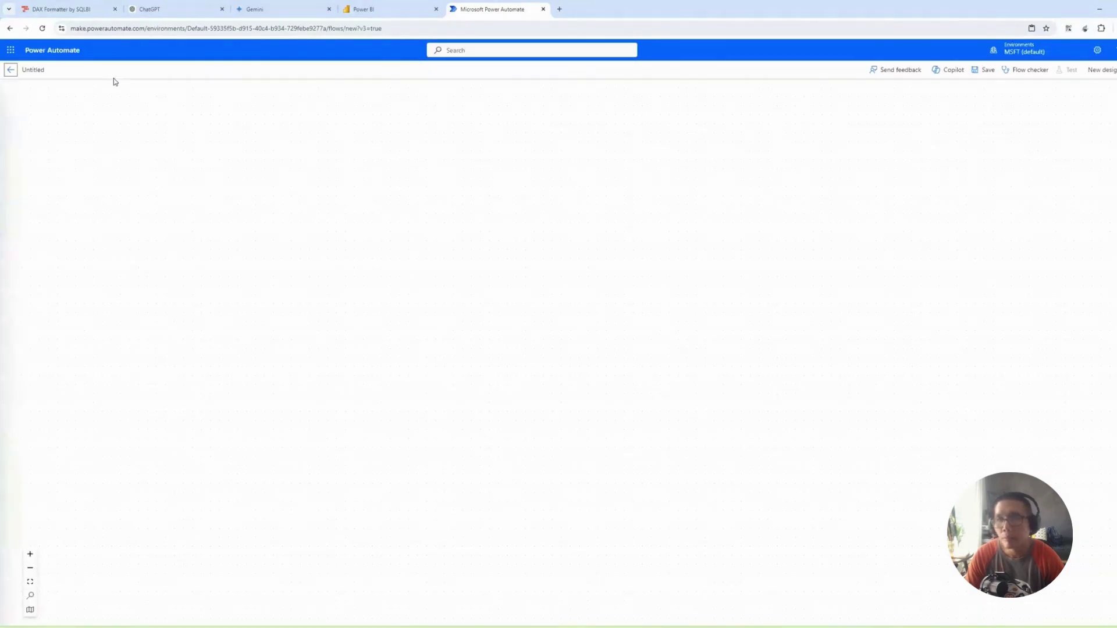
# Rename the untitled flow as AWSales
pyautogui.click(37, 78)
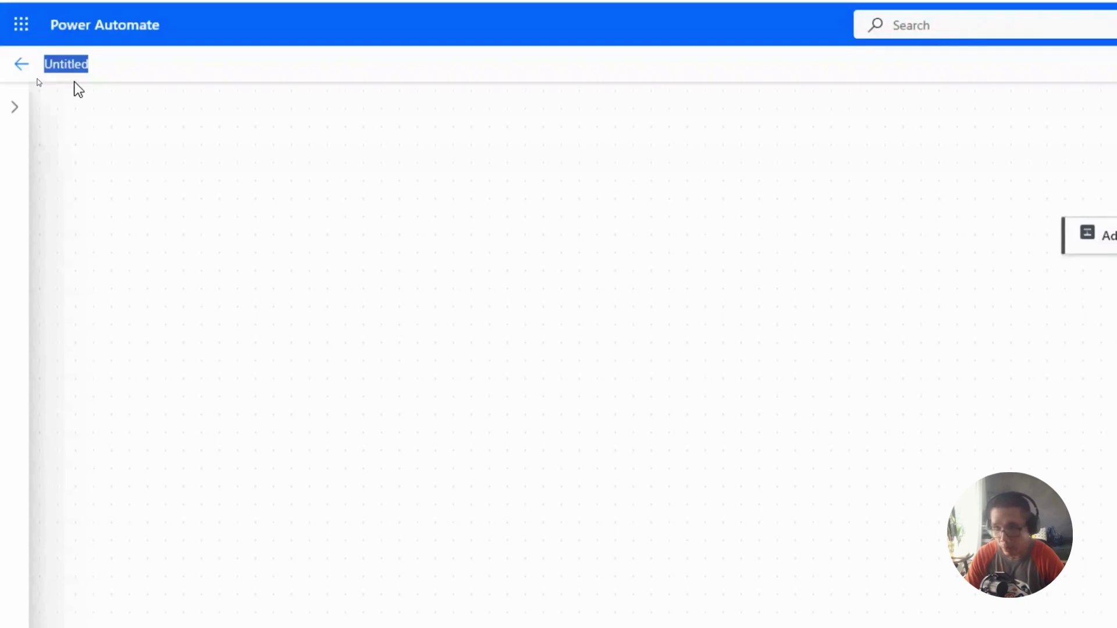
pyautogui.click(67, 56)
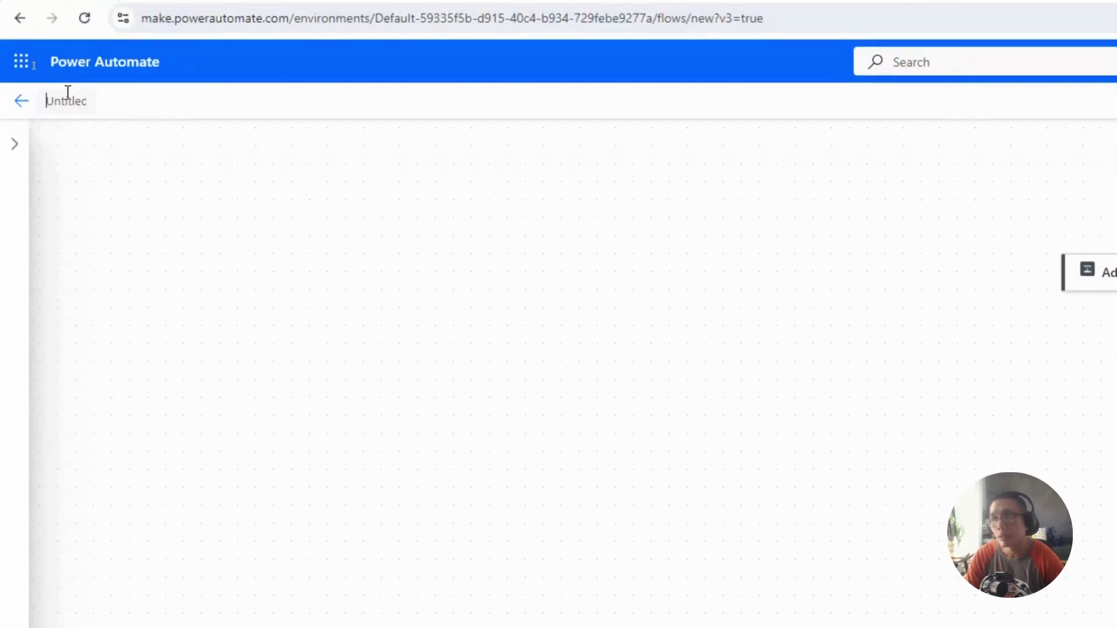
pyautogui.write('AWS')
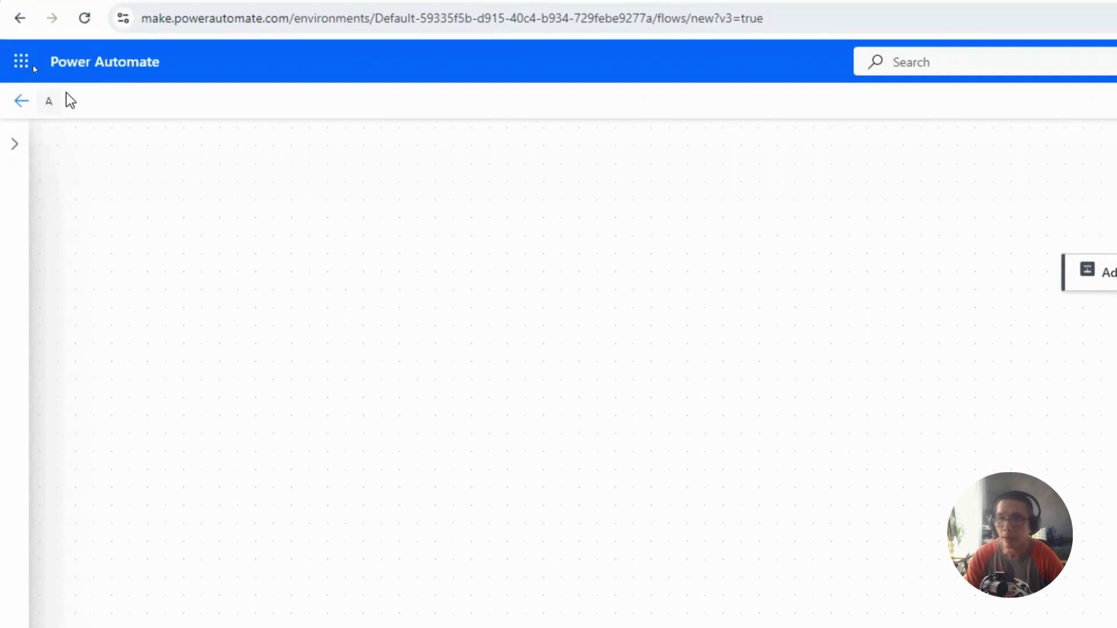
pyautogui.write('ales')
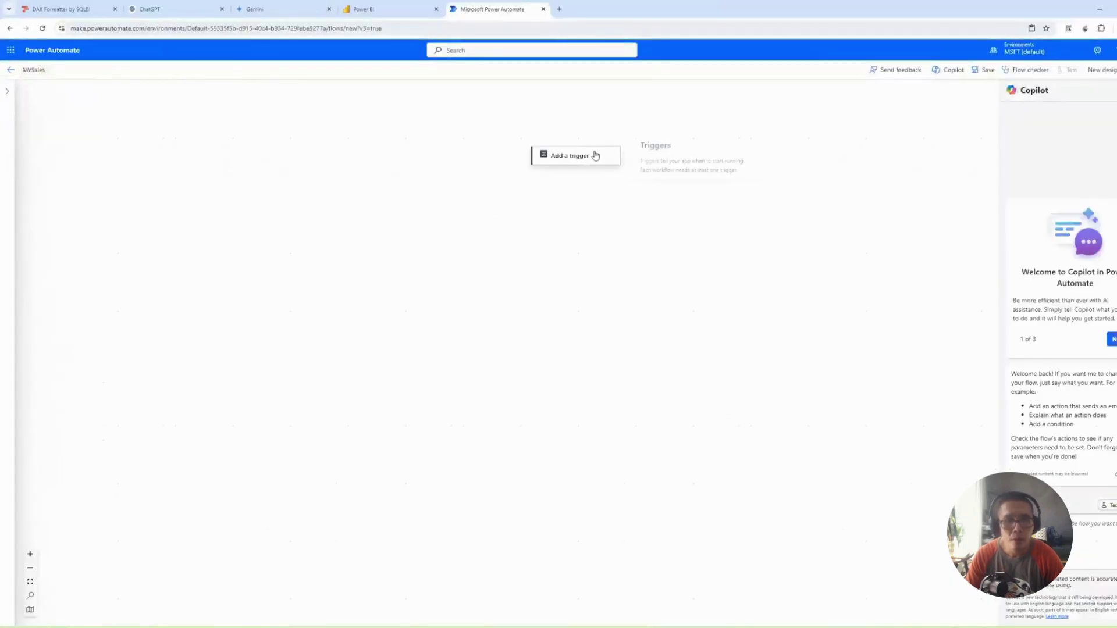
pyautogui.click(593, 155)
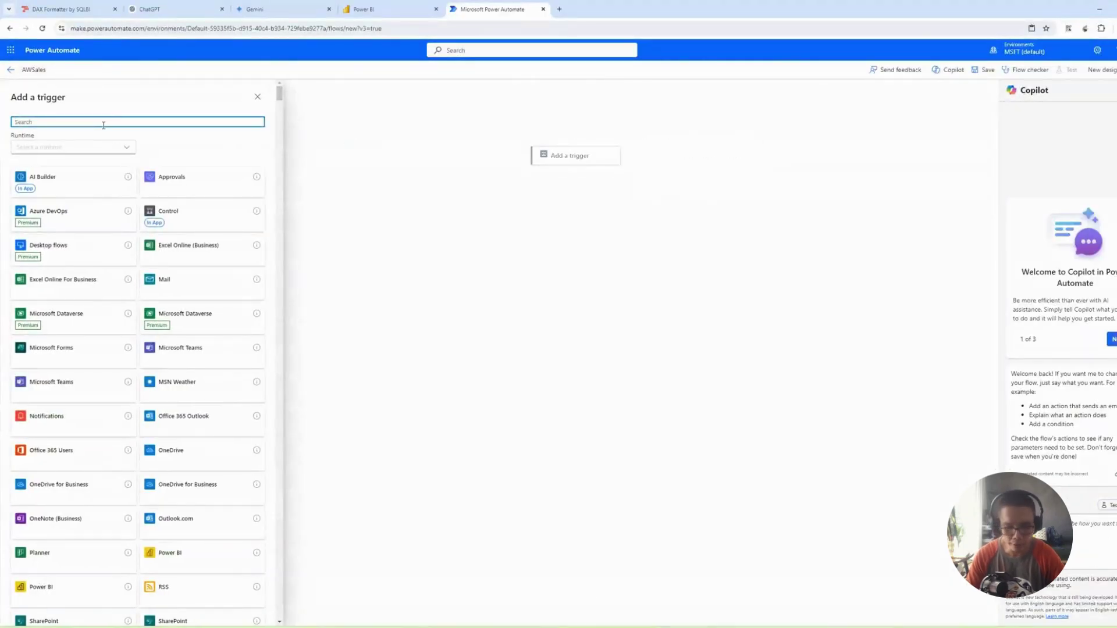
pyautogui.write('button')
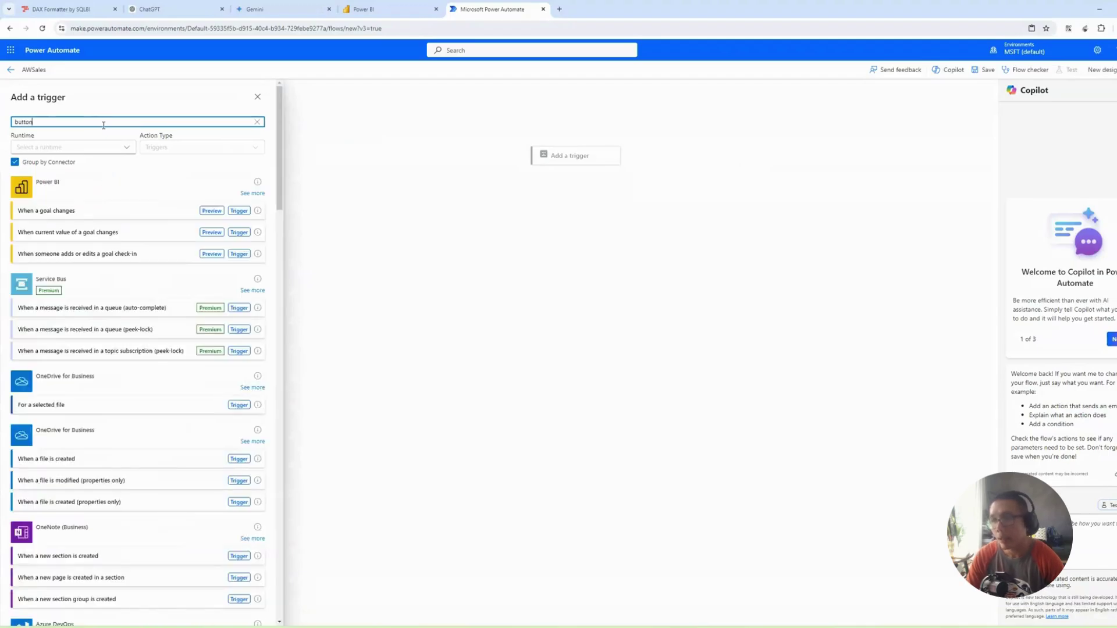
pyautogui.click(82, 213)
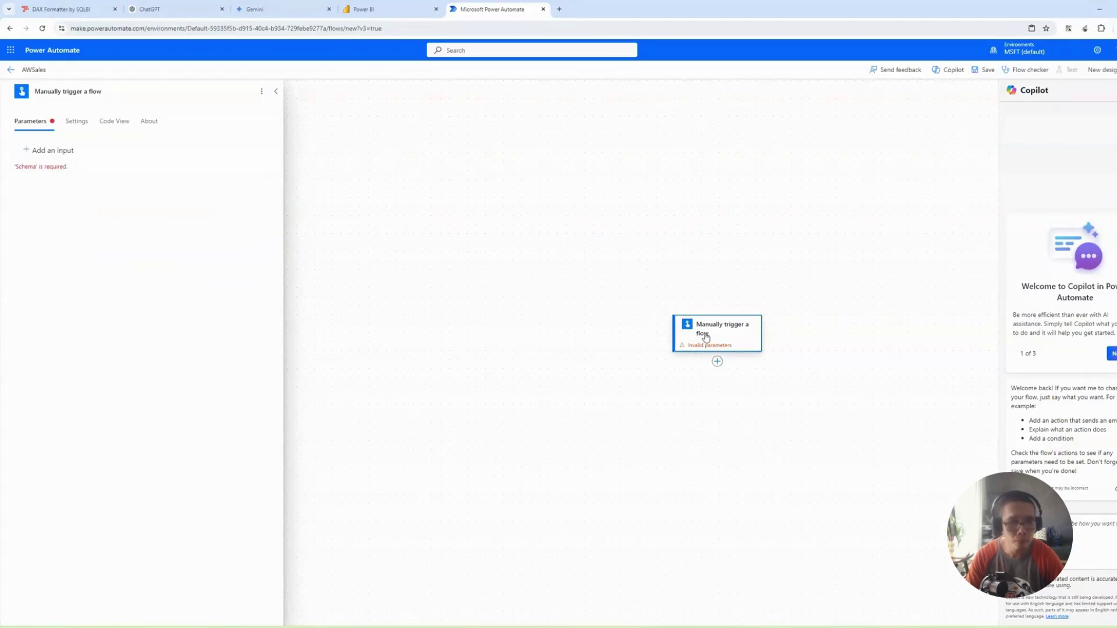
pyautogui.click(71, 121)
pyautogui.click(30, 121)
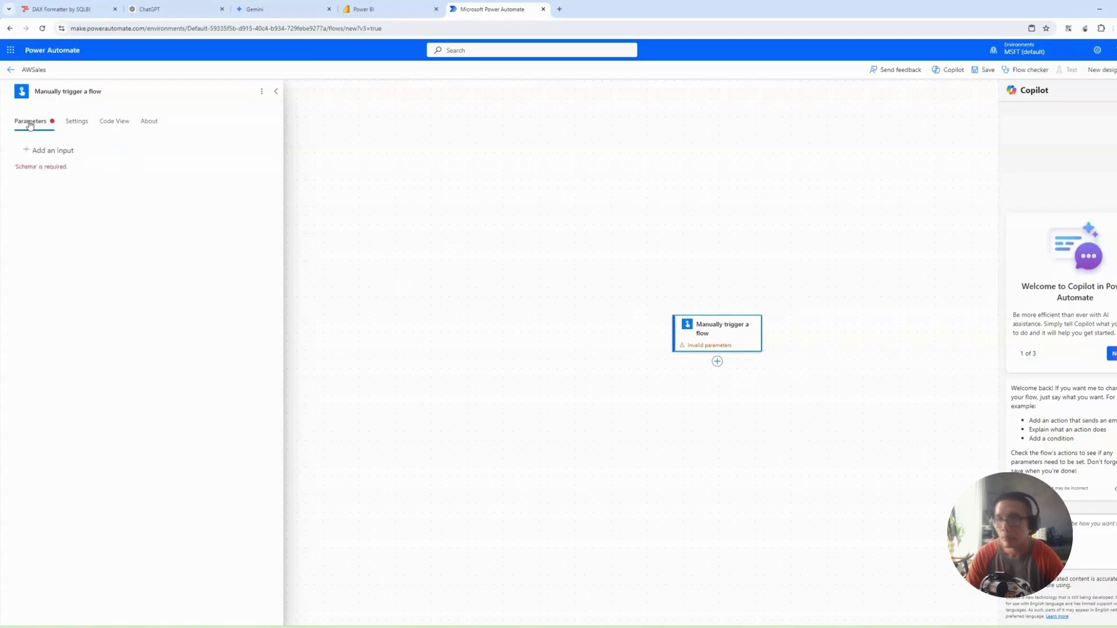
pyautogui.click(73, 122)
pyautogui.click(32, 122)
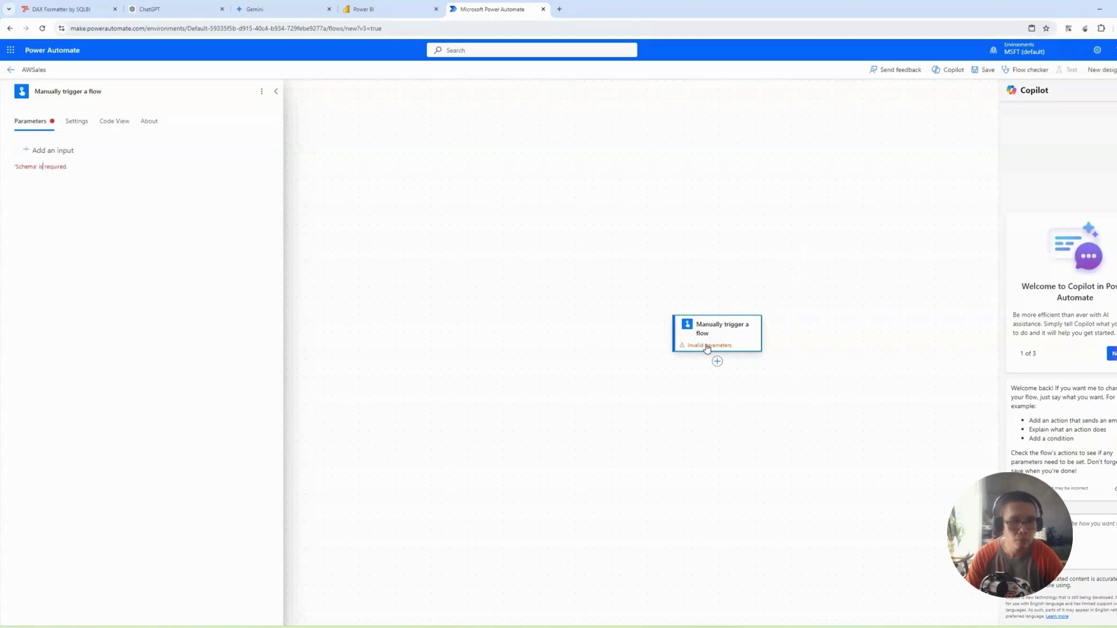
pyautogui.rightClick(750, 335)
pyautogui.click(774, 344)
pyautogui.click(582, 361)
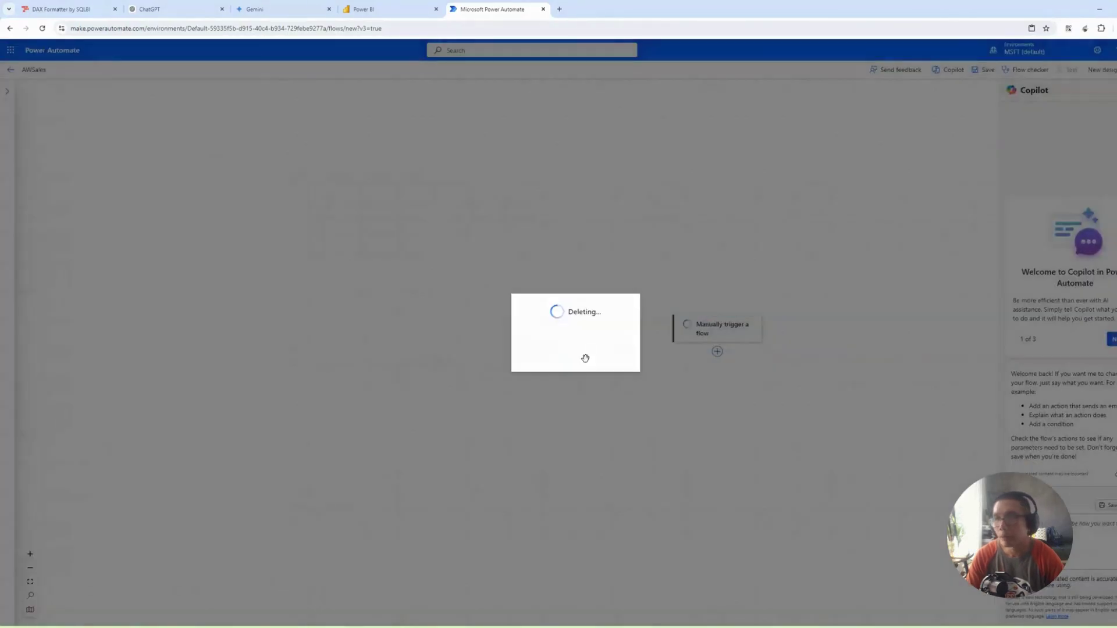
# Search the triggers for "button" and add the Manually trigger a flow trigger
pyautogui.click(713, 324)
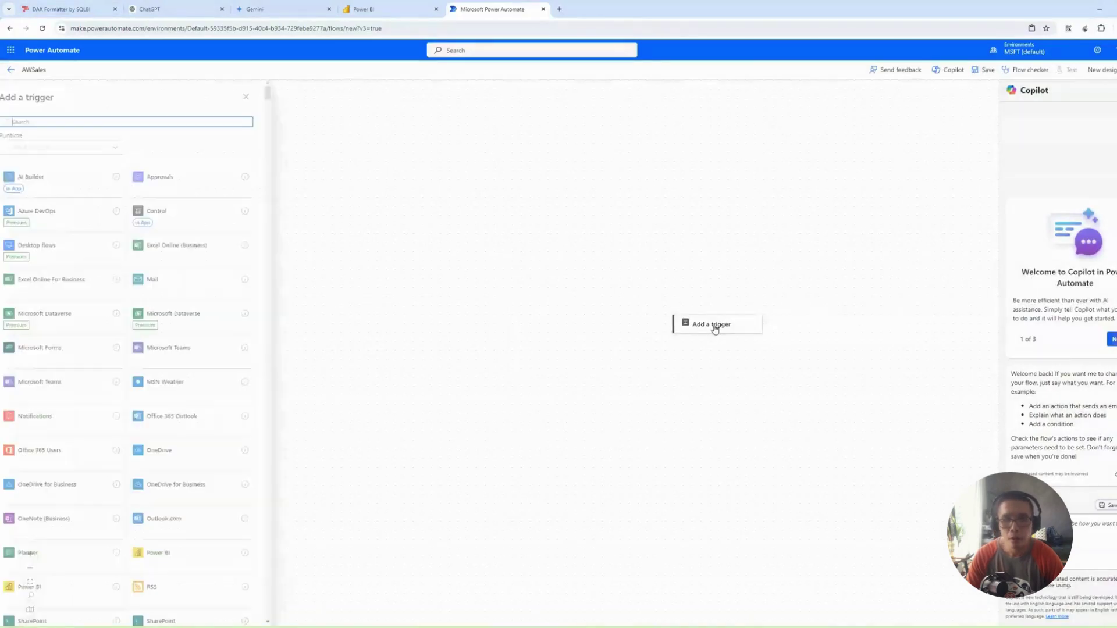
pyautogui.write('button')
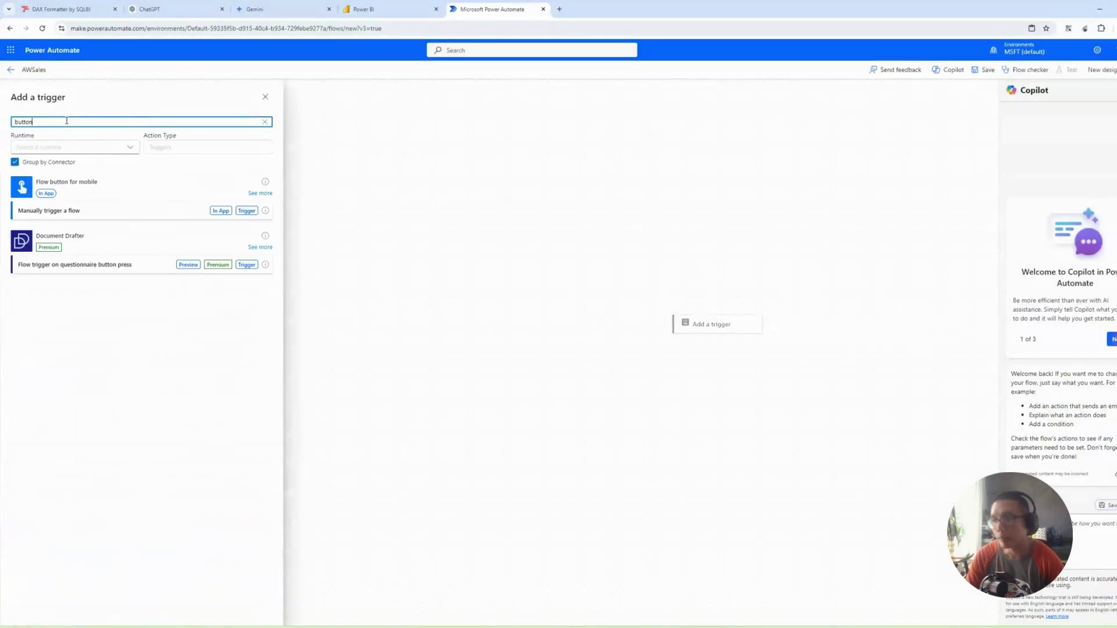
pyautogui.click(81, 212)
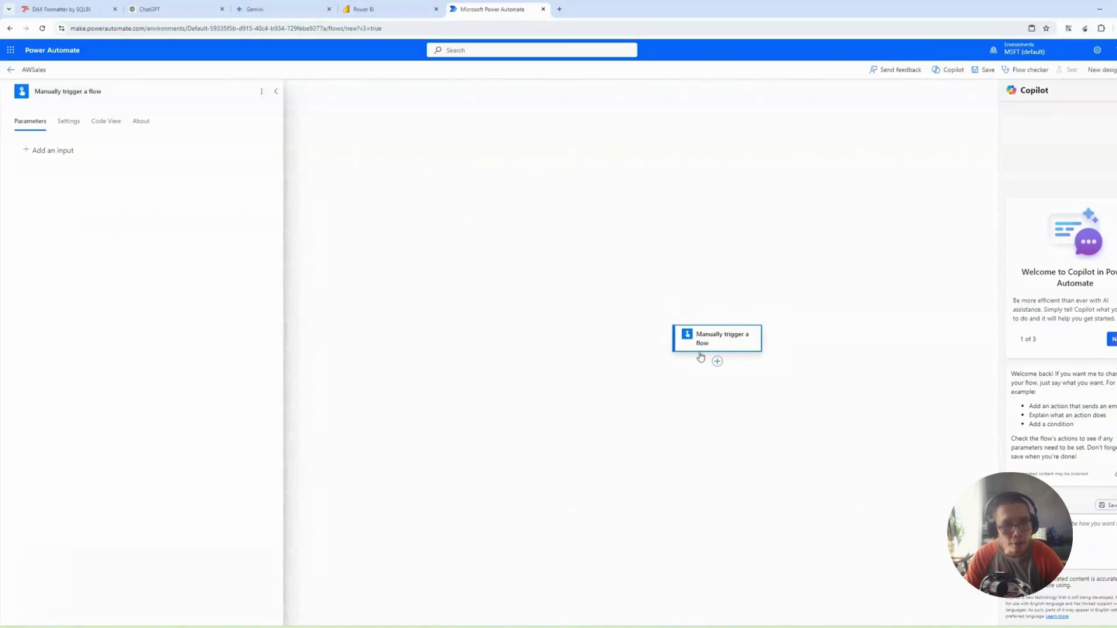
# Add the Power BI action Run a query against a dataset below the manual trigger
pyautogui.click(718, 361)
pyautogui.click(768, 363)
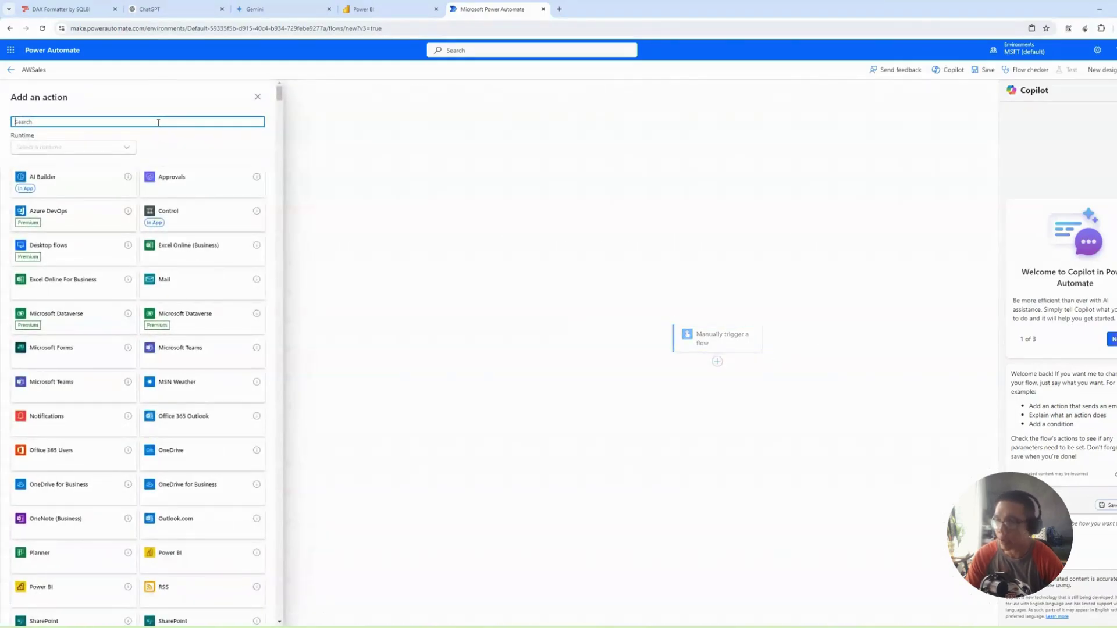
pyautogui.write('running')
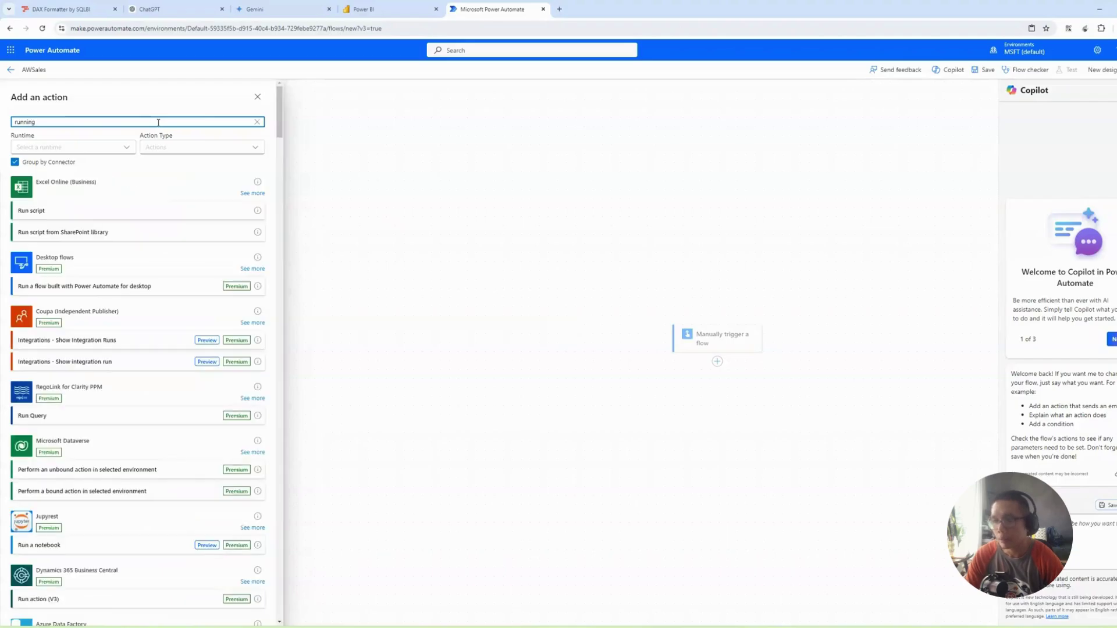
pyautogui.hotkey('ctrl', 'a')
pyautogui.write('power bi')
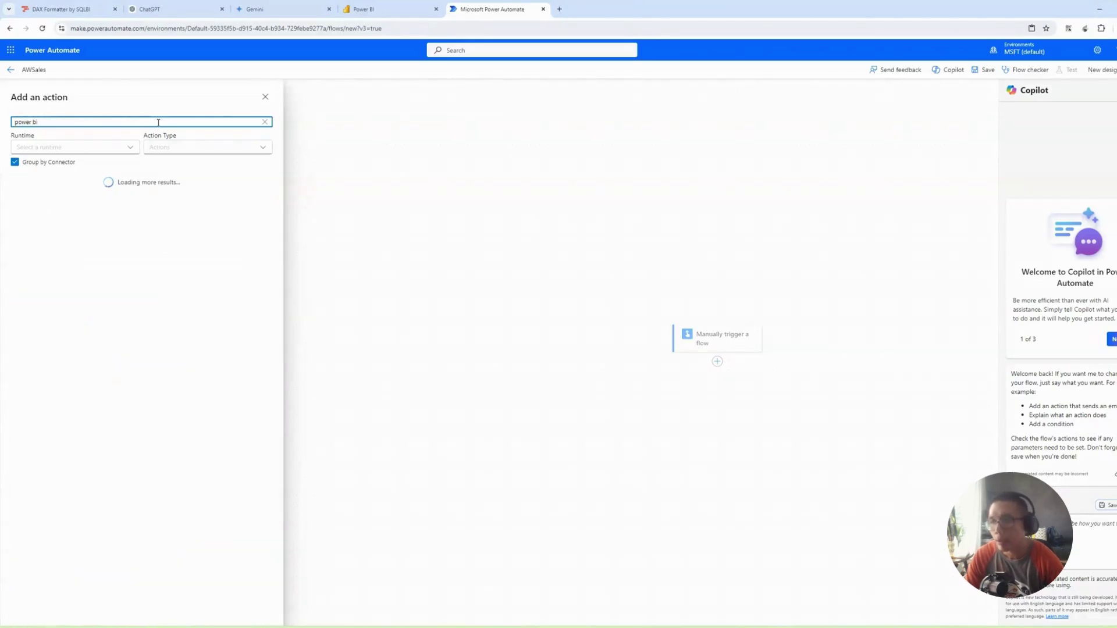
pyautogui.click(258, 194)
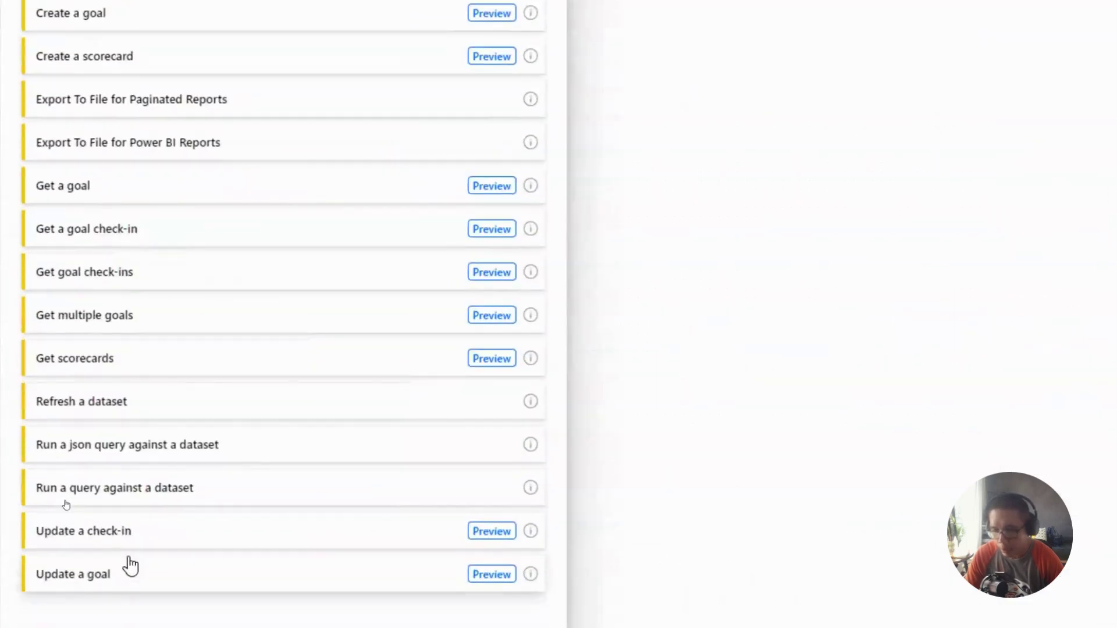
pyautogui.click(133, 504)
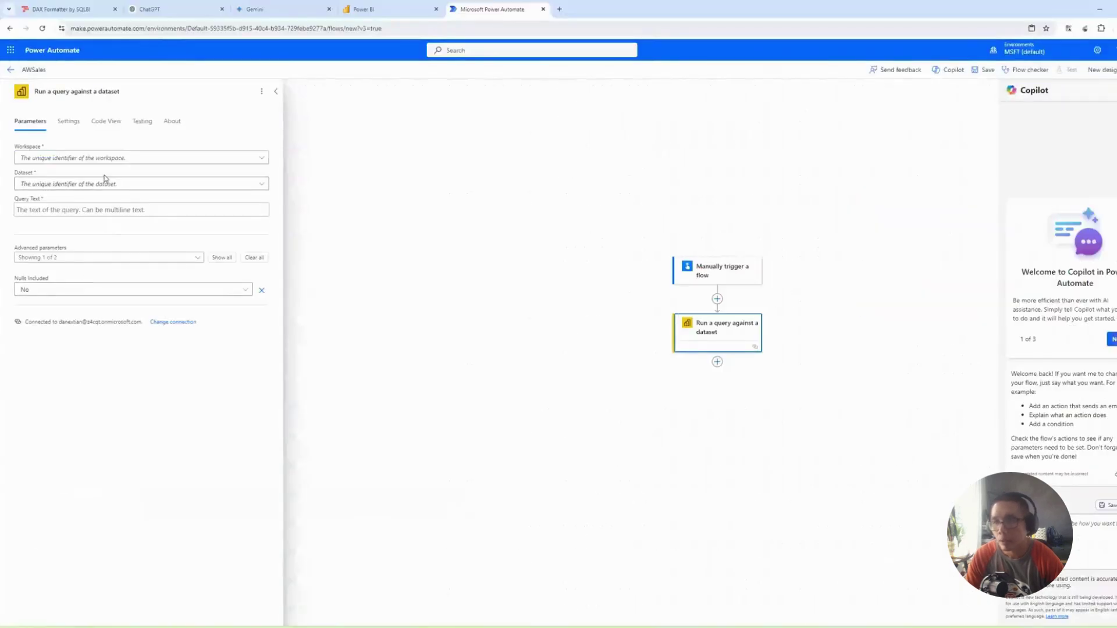
# Set the query action's workspace to Adventure Works and its dataset to AdventureWorks Sales
pyautogui.click(262, 161)
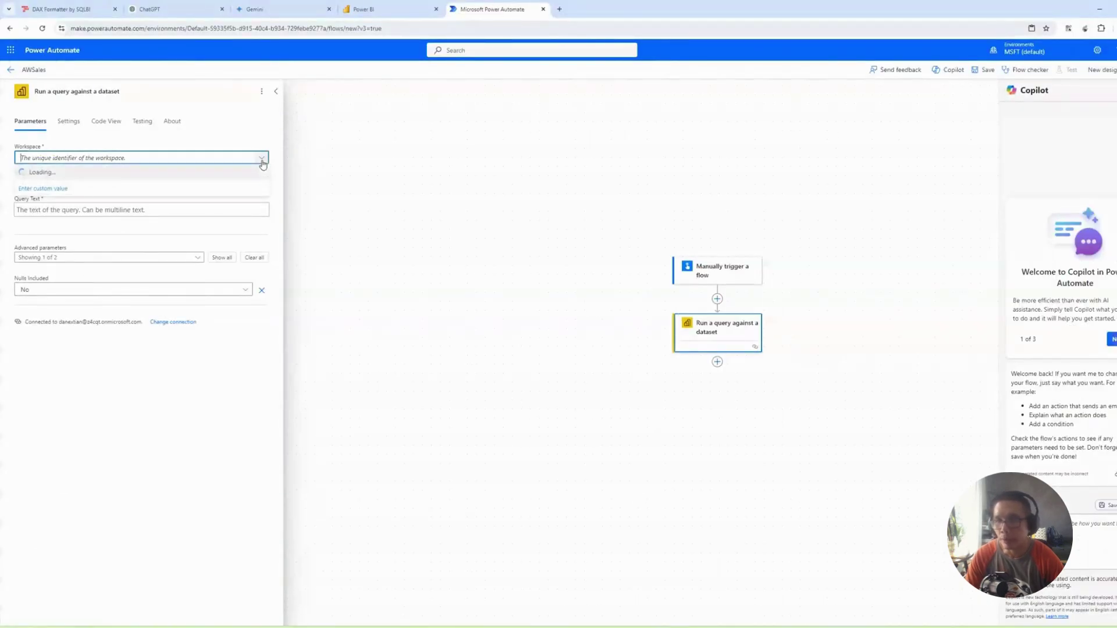
pyautogui.click(64, 189)
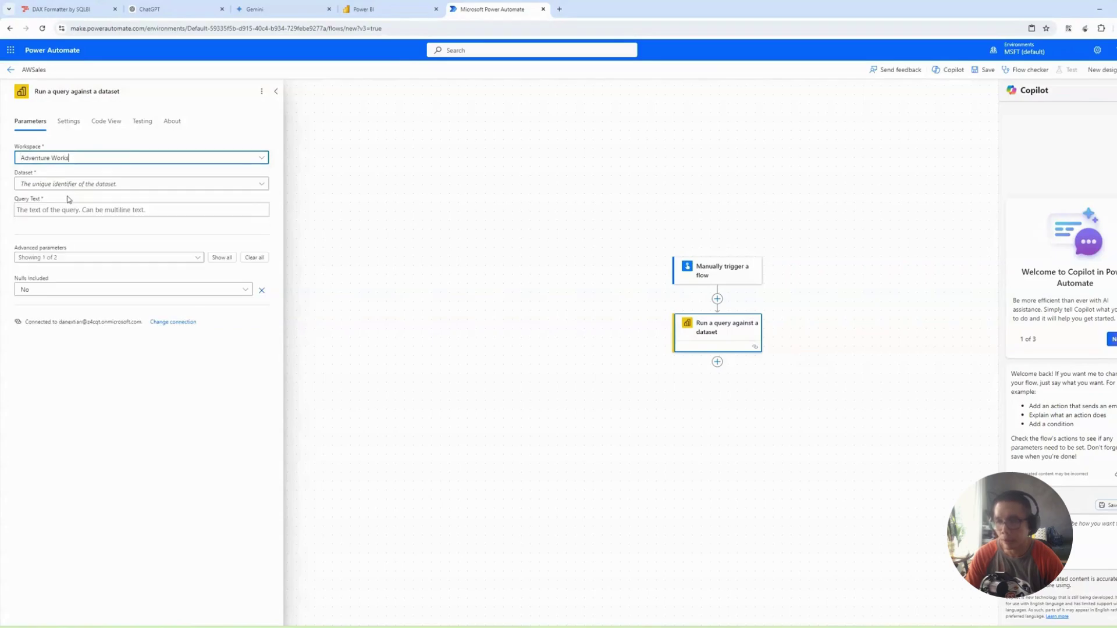
pyautogui.click(262, 184)
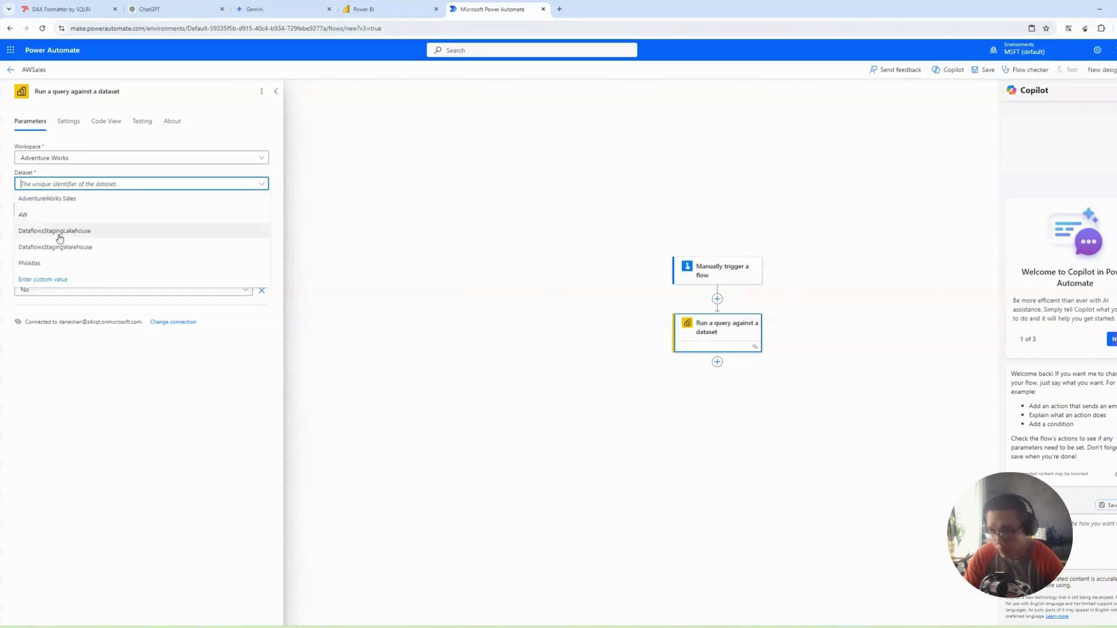
pyautogui.click(64, 199)
pyautogui.click(196, 209)
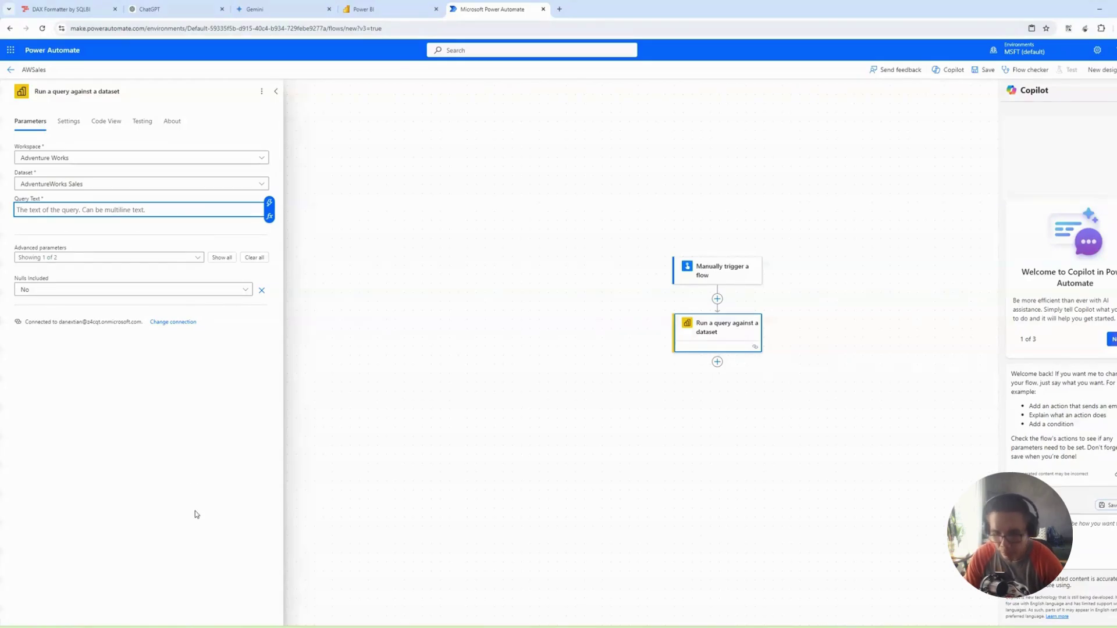
# Switch to Power BI Desktop and examine the grouping columns and sales calculation in the Sales by Category and BusinesType table's DAX formula
pyautogui.click(213, 625)
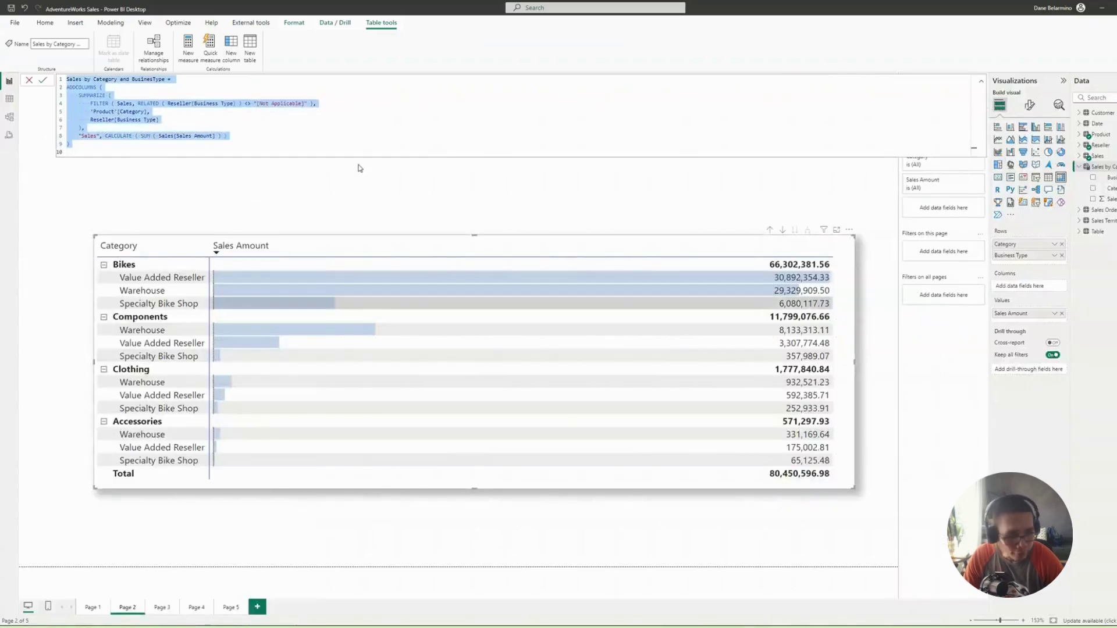
pyautogui.click(345, 119)
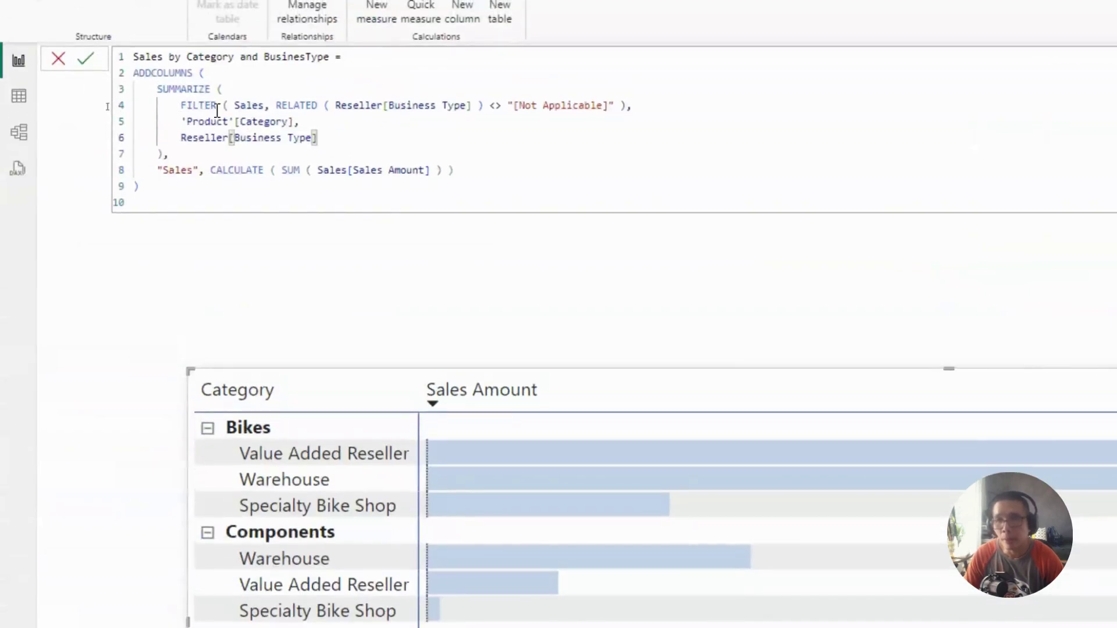
pyautogui.doubleClick(204, 122)
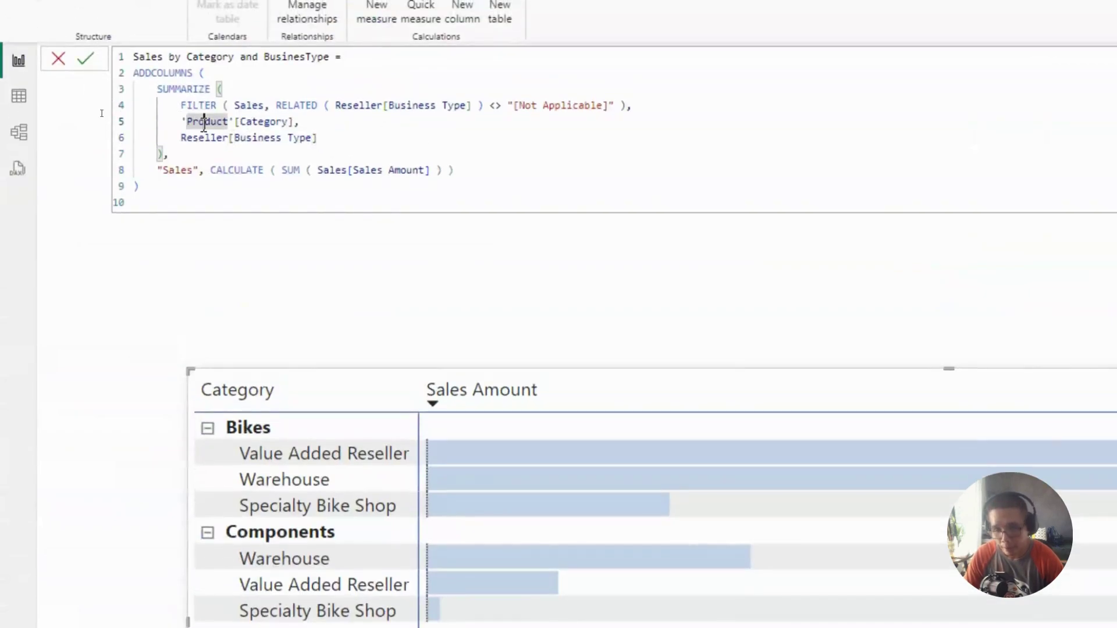
pyautogui.click(291, 122)
pyautogui.click(276, 140)
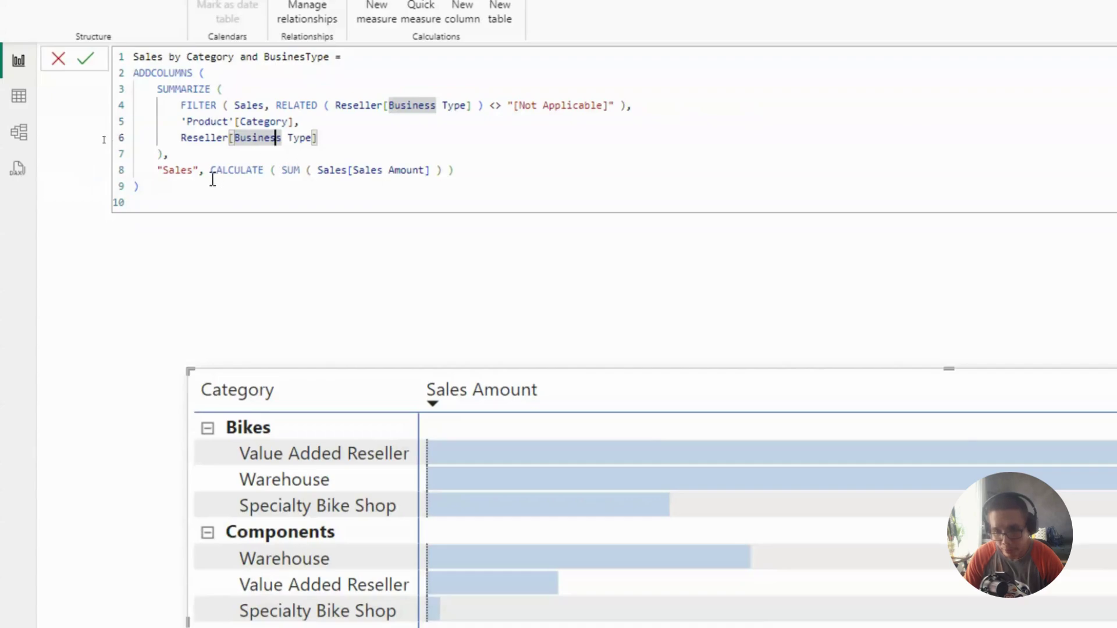
pyautogui.moveTo(205, 172); pyautogui.dragTo(521, 179)
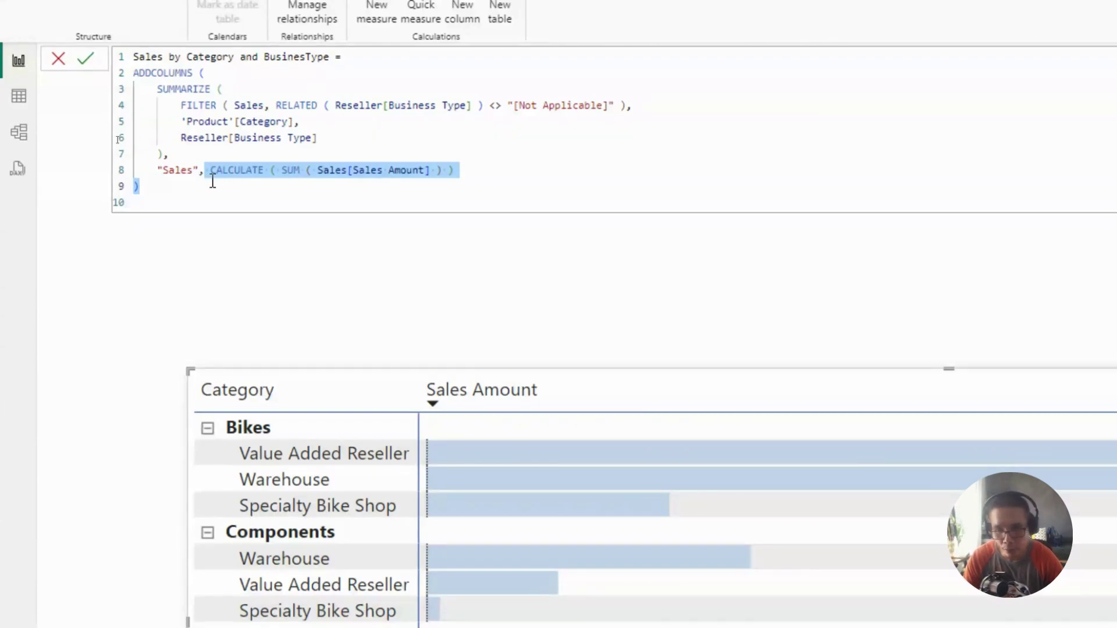
pyautogui.click(235, 173)
pyautogui.doubleClick(235, 173)
pyautogui.doubleClick(236, 174)
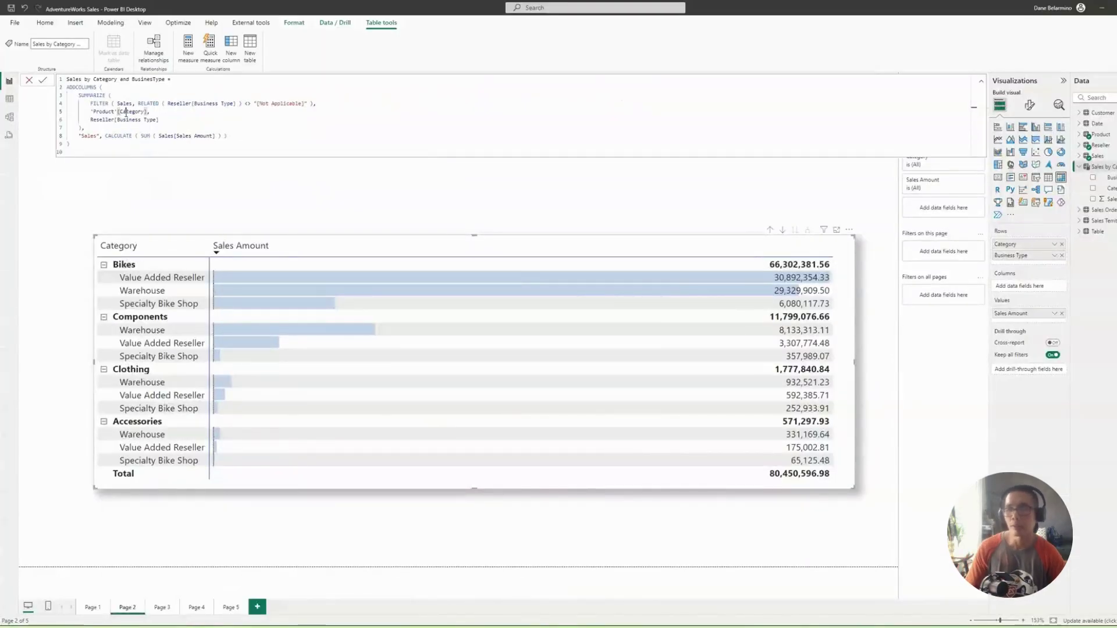
pyautogui.click(126, 113)
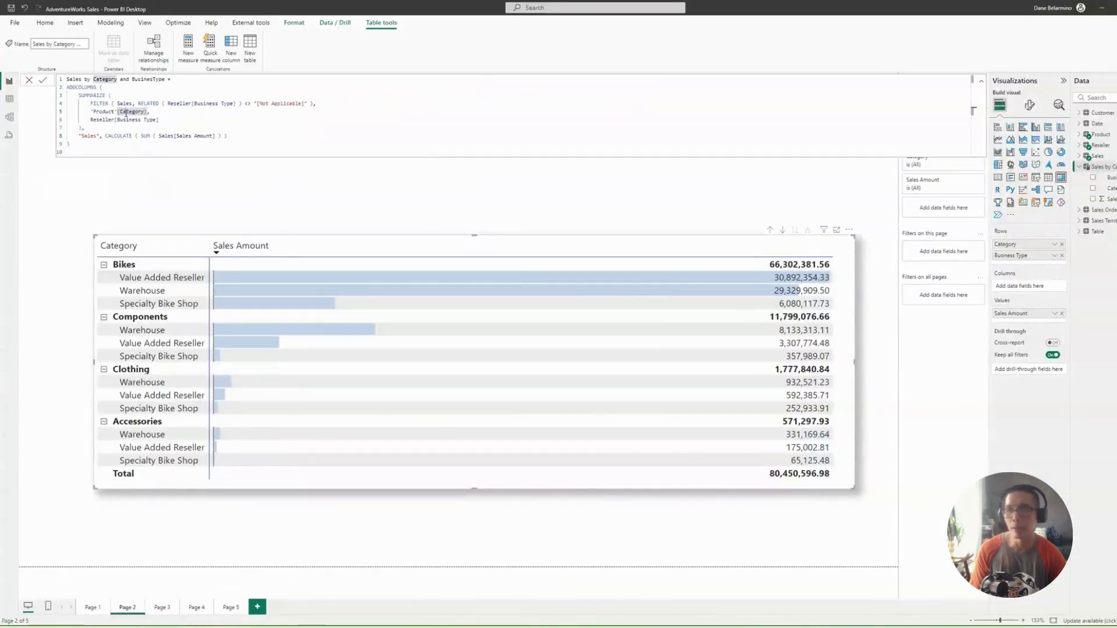
# Copy the whole DAX formula into the Power Automate action's query text and replace its table name line with EVALUATE
pyautogui.hotkey('ctrl', 'a')
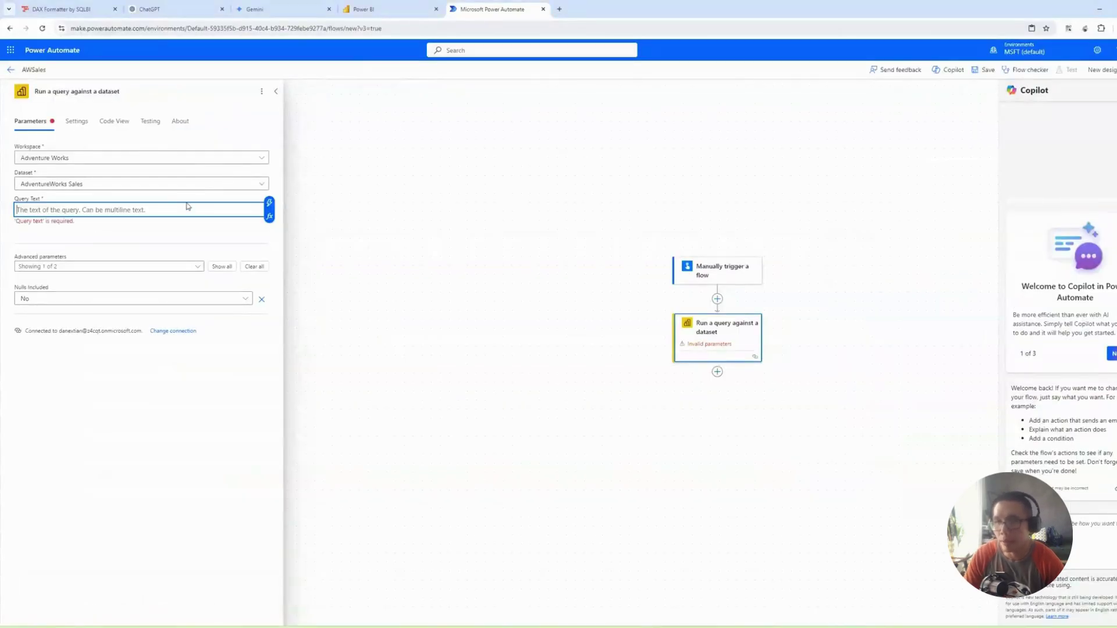
pyautogui.write('Sales by Category and BusinesType = ADDCOLUMNS (     SUMMARIZE (         FILTER ( Sales, RELATED ( Reseller[Business Type] ) <> "[Not Applicable]" ),         \'Product\'[Category],         Reseller[Business Type]     ),     "Sales", CALCULATE ( SUM ( Sales[Sales Amount] ) ) )')
pyautogui.hotkey('shift', 'Home')
pyautogui.write('EVALUATE')
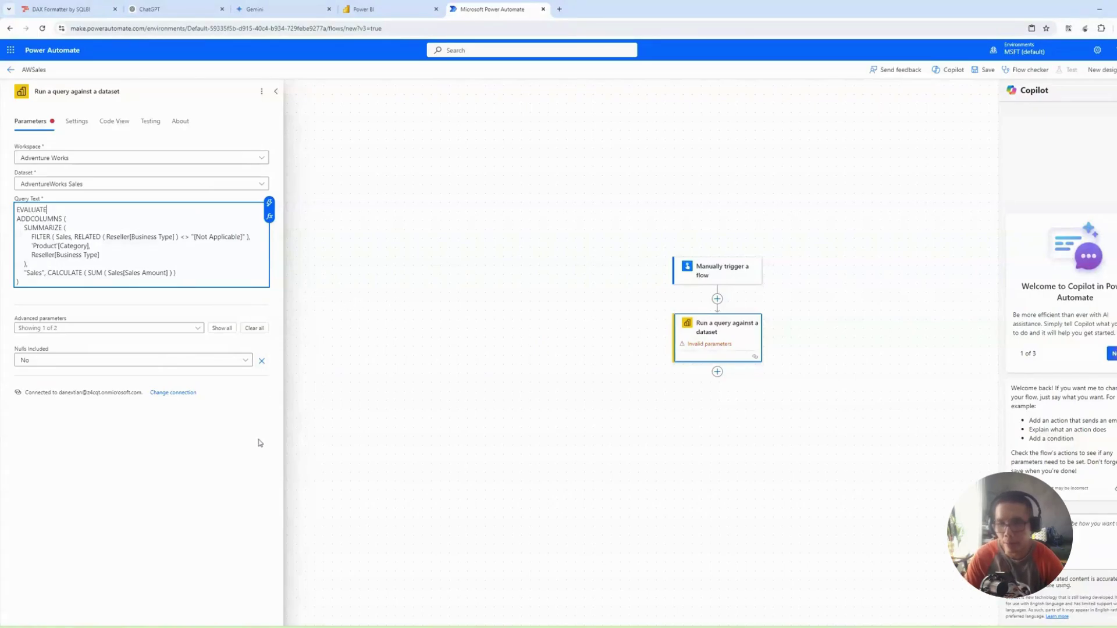
# Clear the query action's advanced parameters and search for a CREATE CSV action to add below it
pyautogui.click(260, 329)
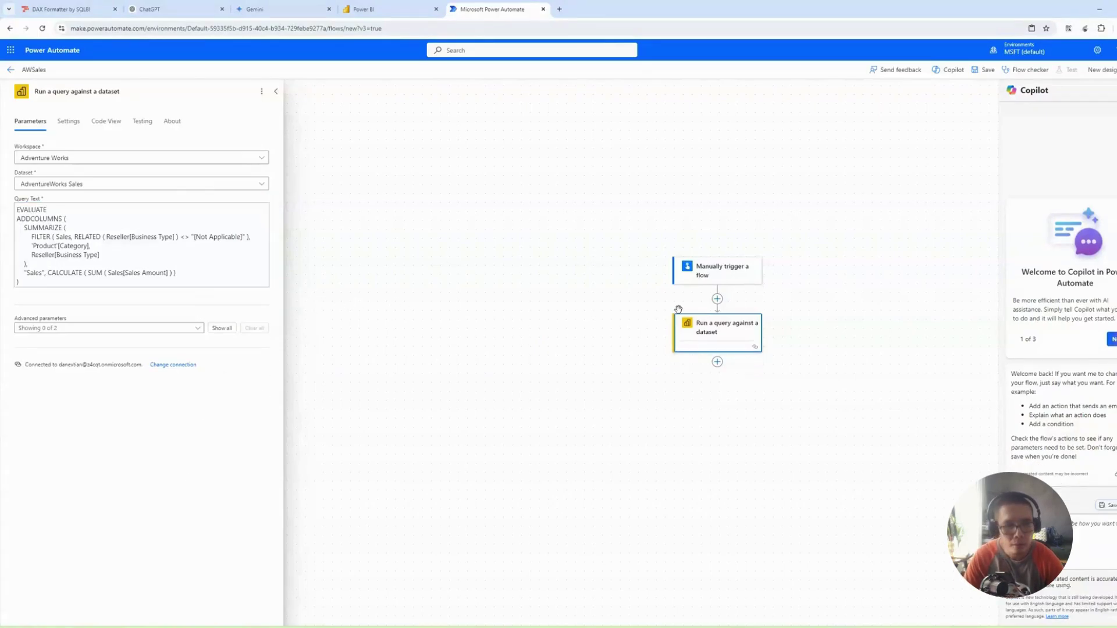
pyautogui.click(718, 363)
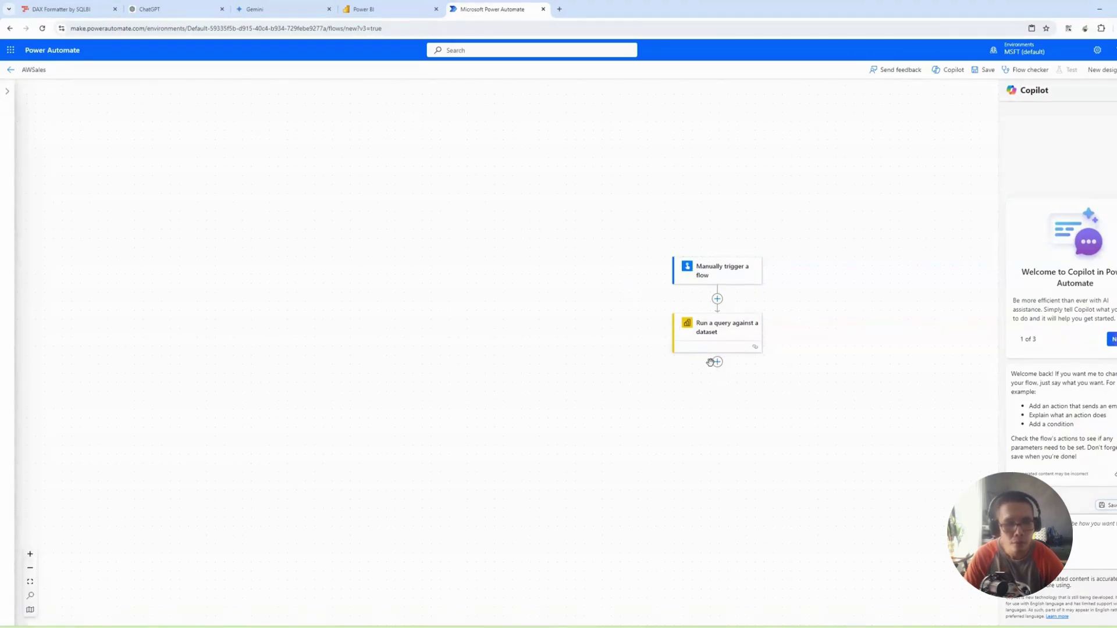
pyautogui.click(716, 363)
pyautogui.click(749, 367)
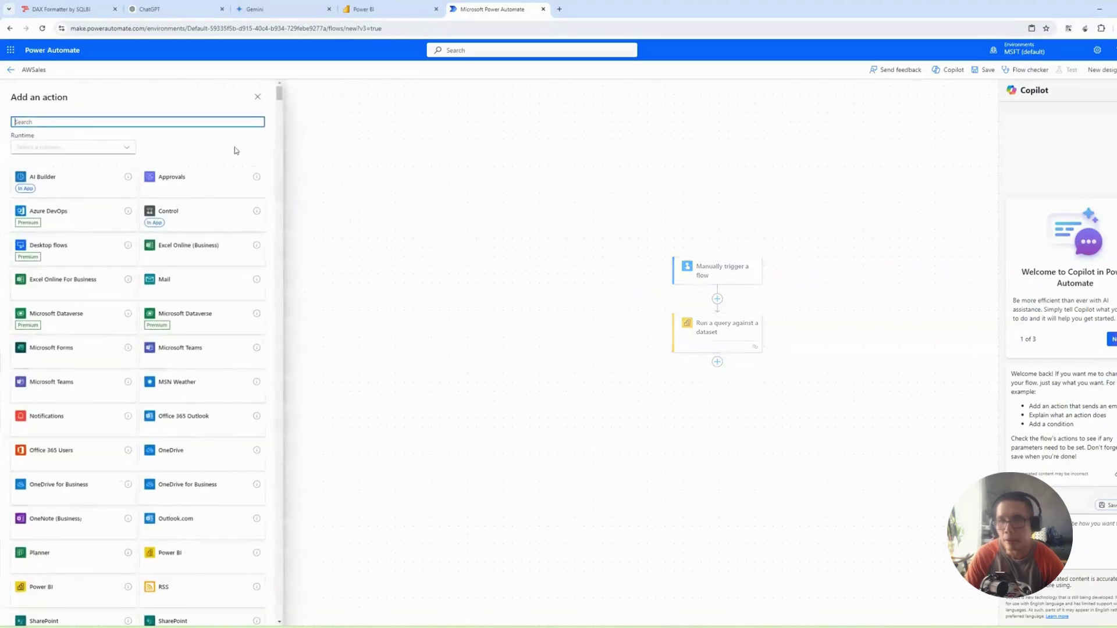
pyautogui.write('csv')
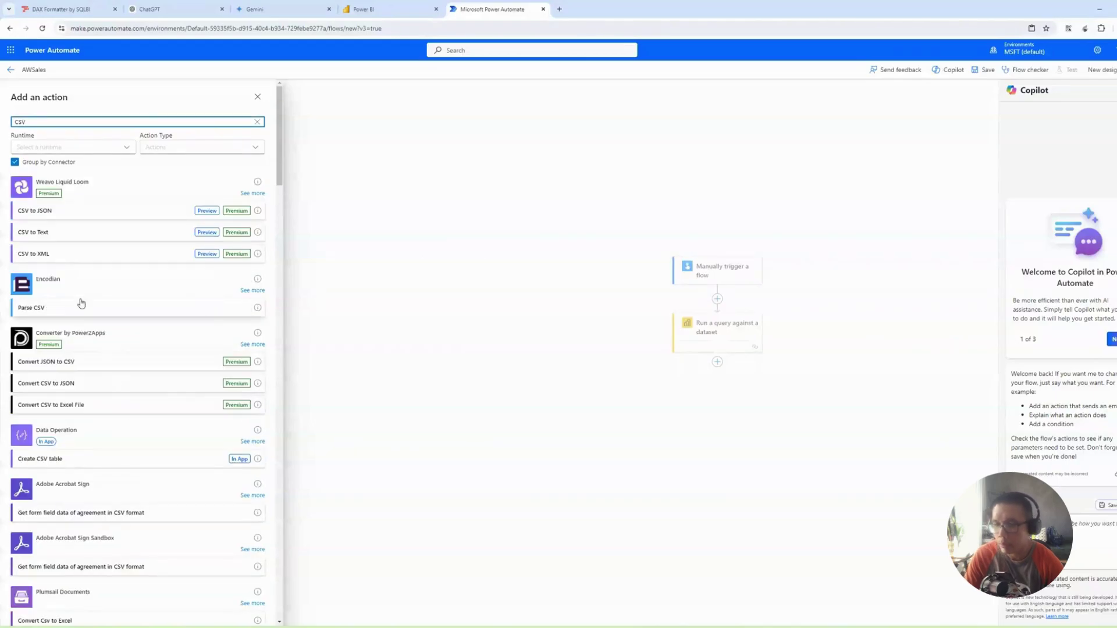
pyautogui.doubleClick(20, 121)
pyautogui.write('CREATE CSV')
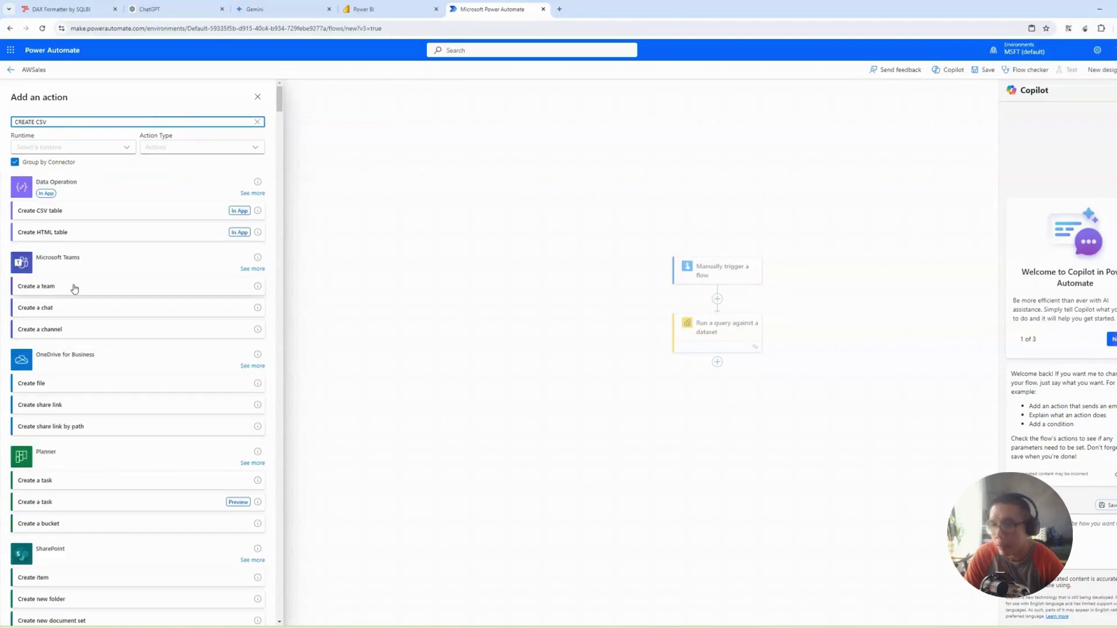
# Look through the CREATE CSV search results and the available action types for a suitable CSV action
pyautogui.scroll(-7, 75, 287)
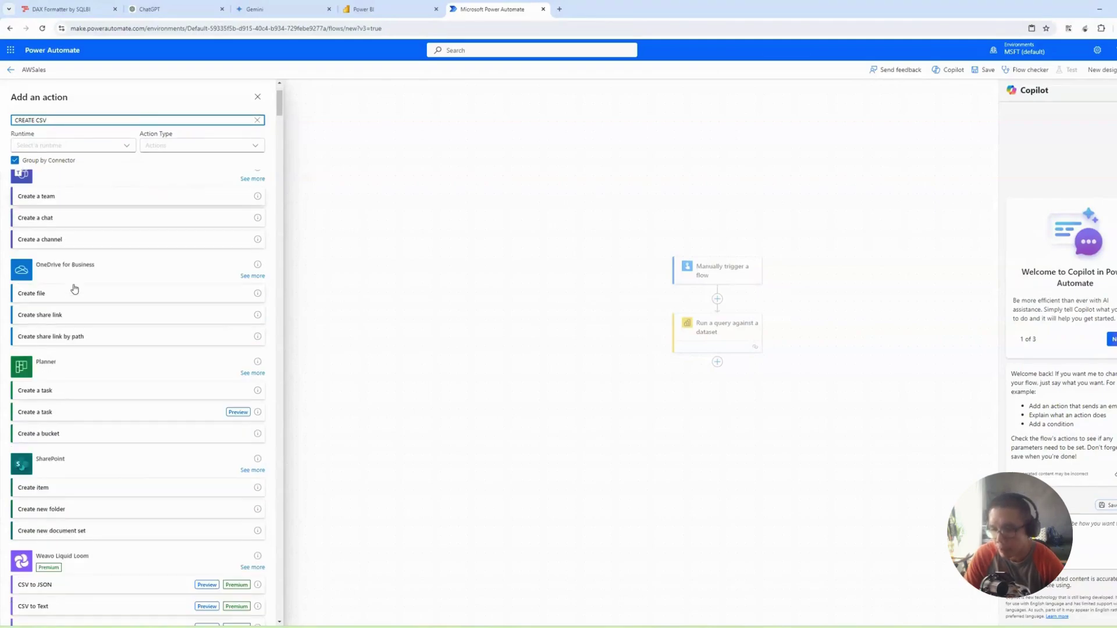
pyautogui.scroll(7, 75, 287)
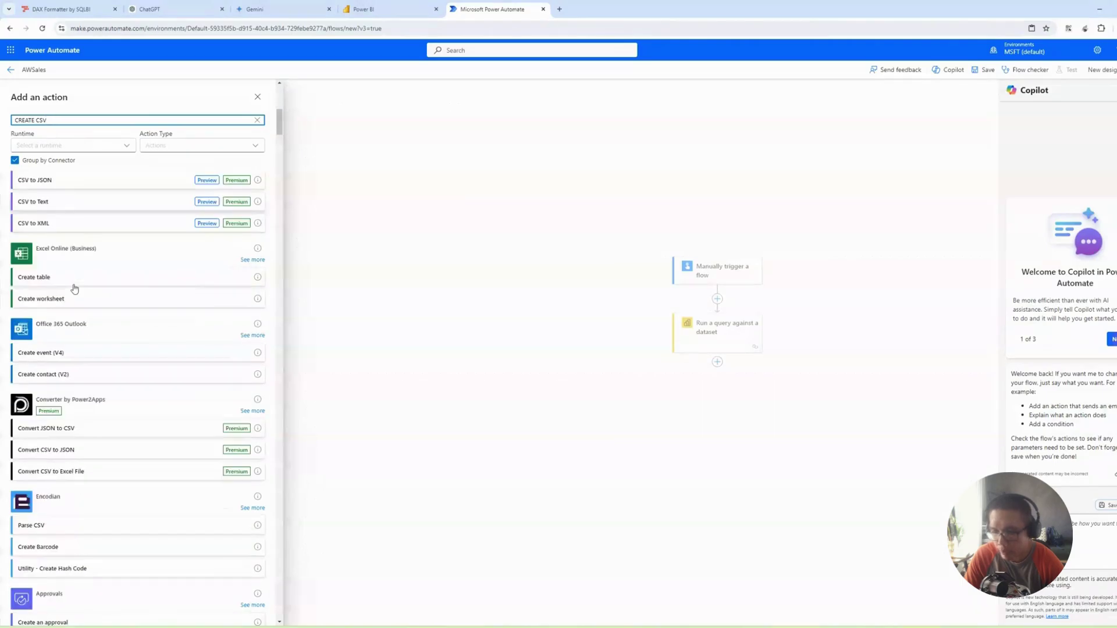
pyautogui.click(249, 180)
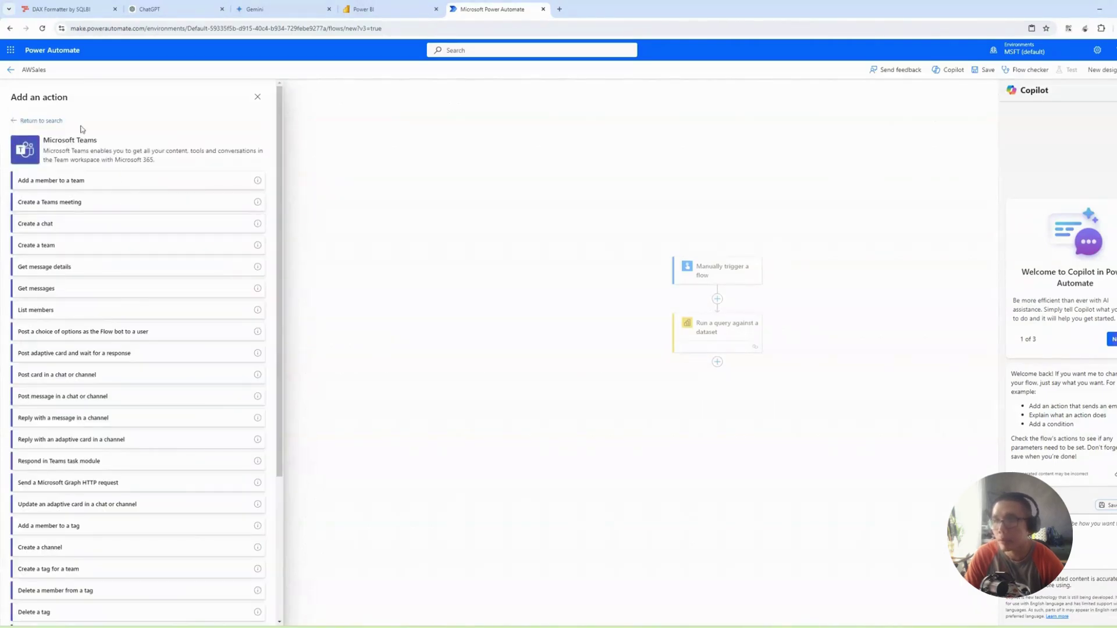
pyautogui.click(29, 122)
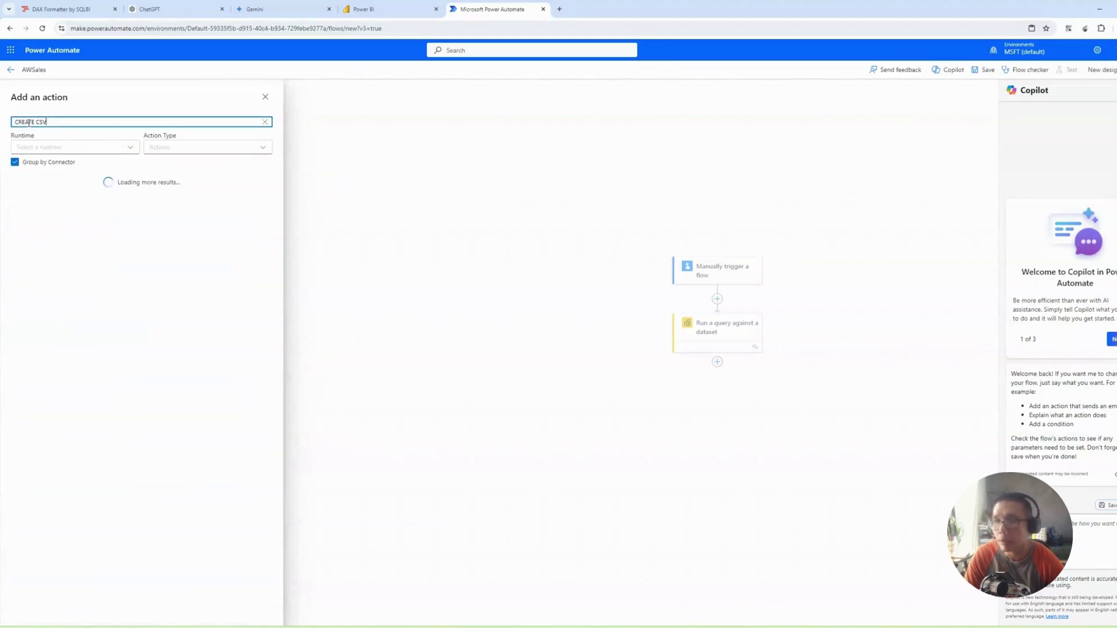
pyautogui.click(253, 151)
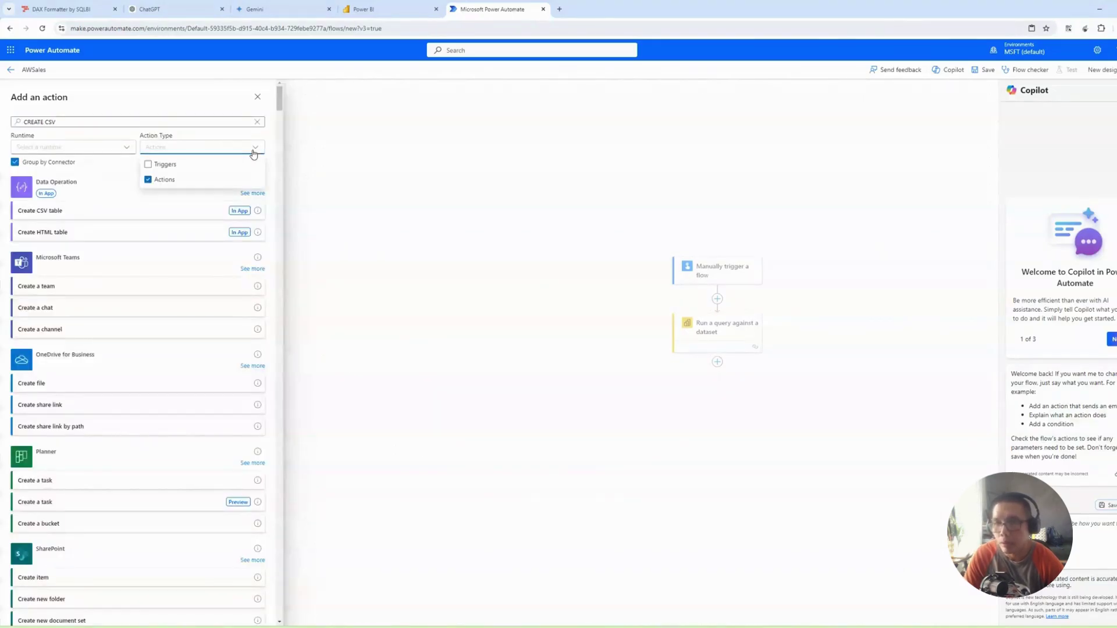
pyautogui.click(254, 152)
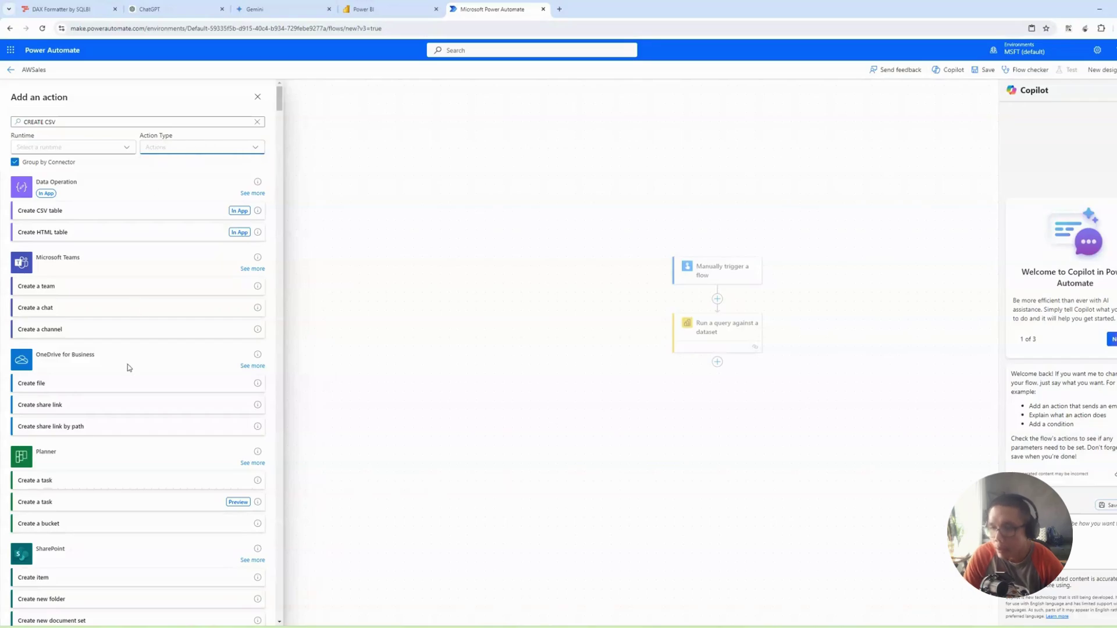
pyautogui.scroll(-2, 128, 367)
pyautogui.scroll(2, 128, 367)
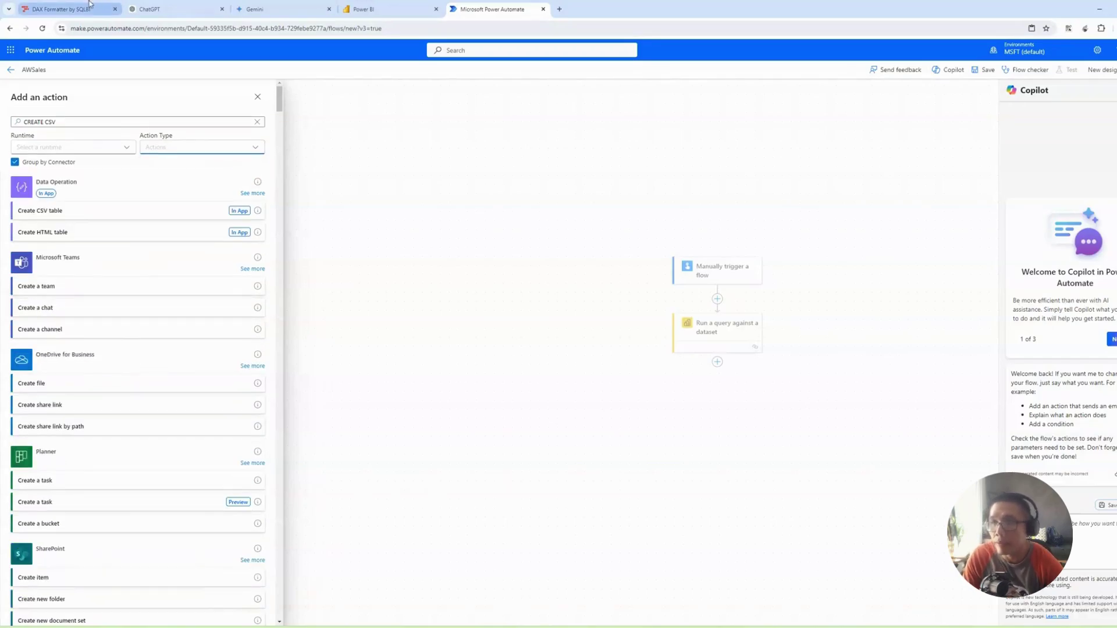
# Search for CREATE A CSV TABLE and add the Data Operation action Create CSV table below the query action
pyautogui.click(44, 121)
pyautogui.click(37, 122)
pyautogui.write('A CSV')
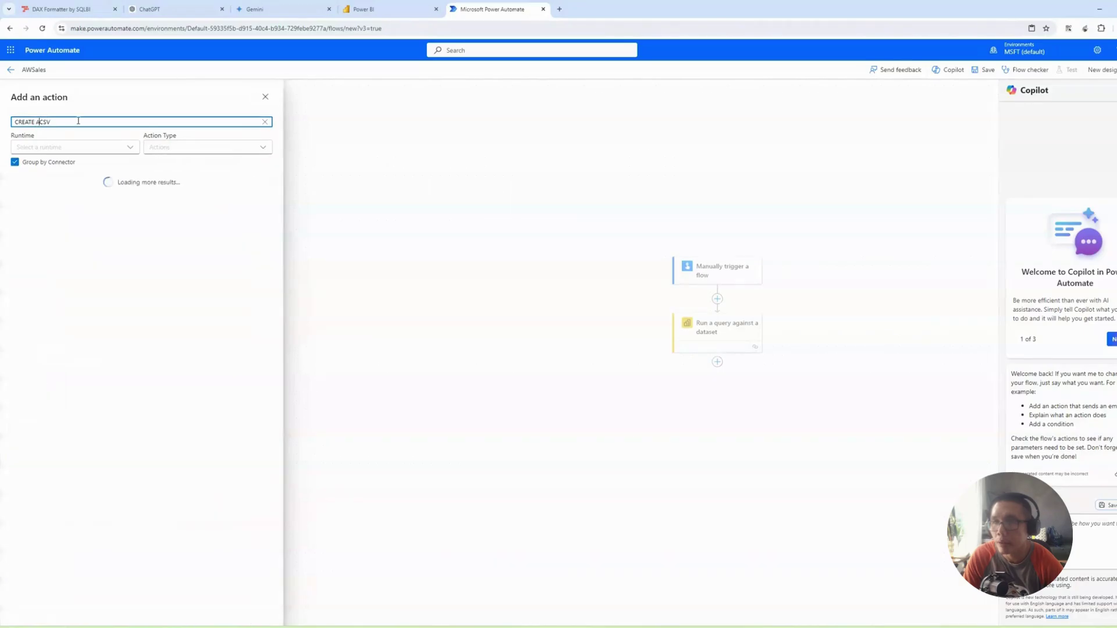
pyautogui.write(' TABLE')
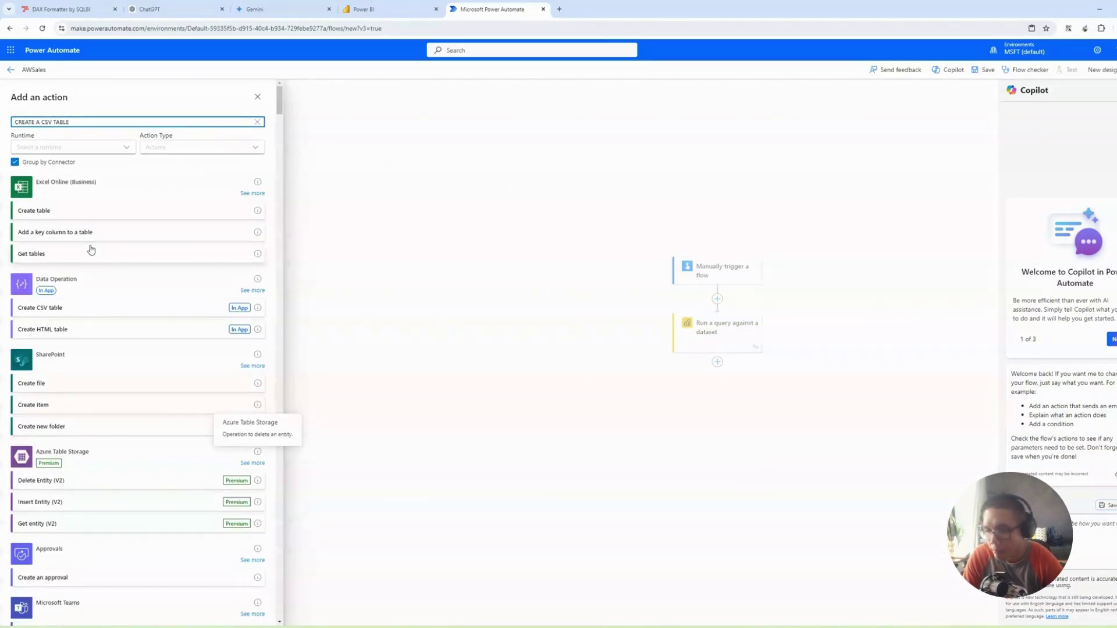
pyautogui.scroll(-2, 155, 367)
pyautogui.scroll(-7, 155, 367)
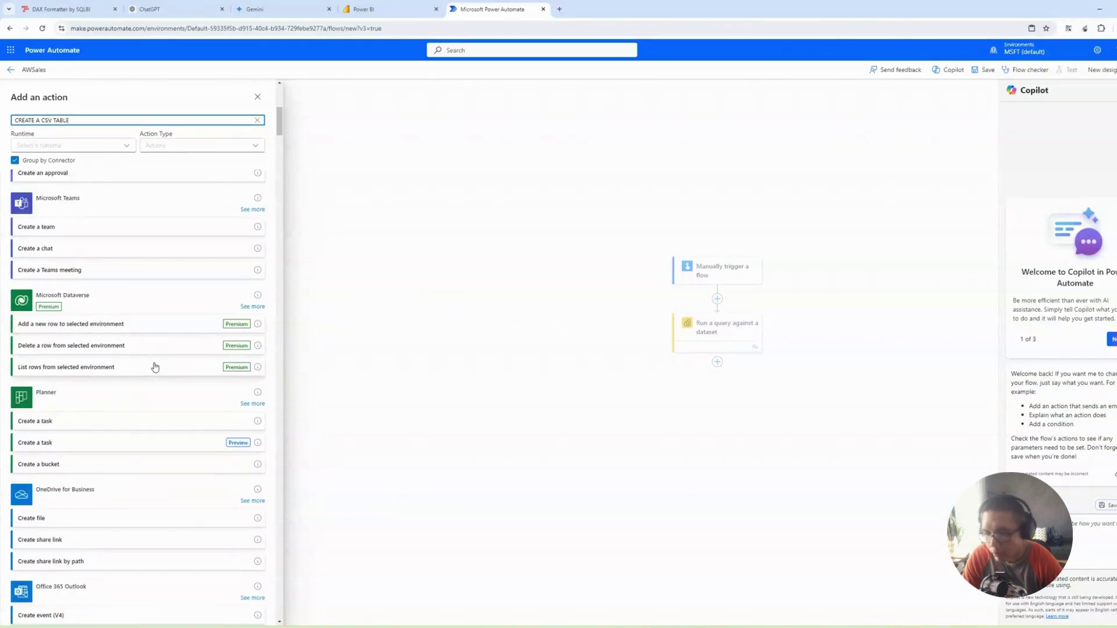
pyautogui.scroll(-2, 154, 367)
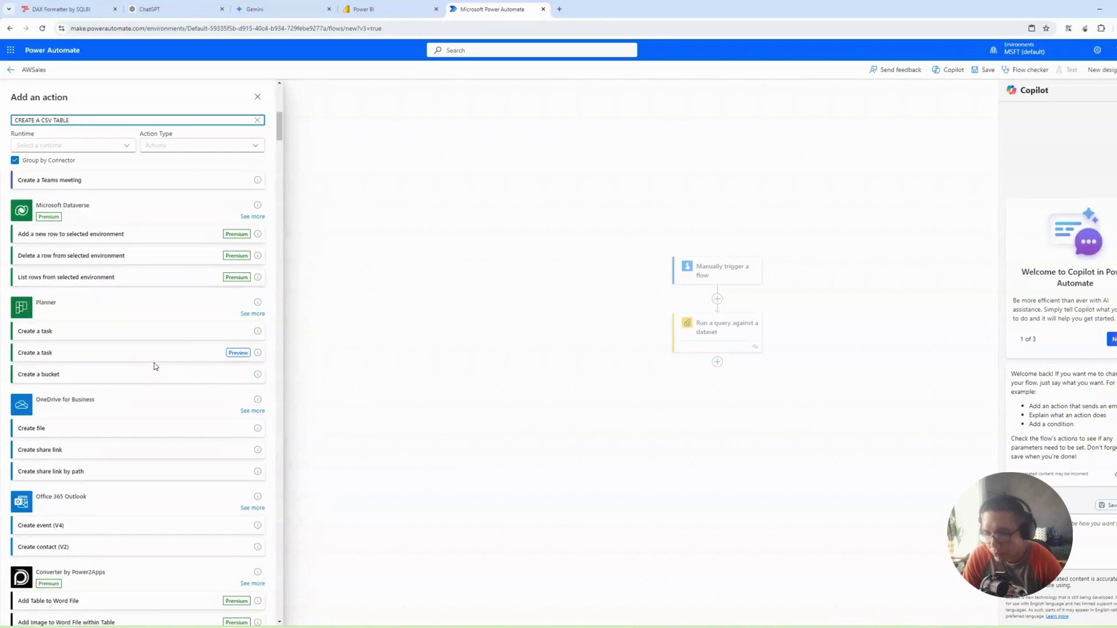
pyautogui.scroll(-7, 155, 367)
pyautogui.scroll(-12, 156, 367)
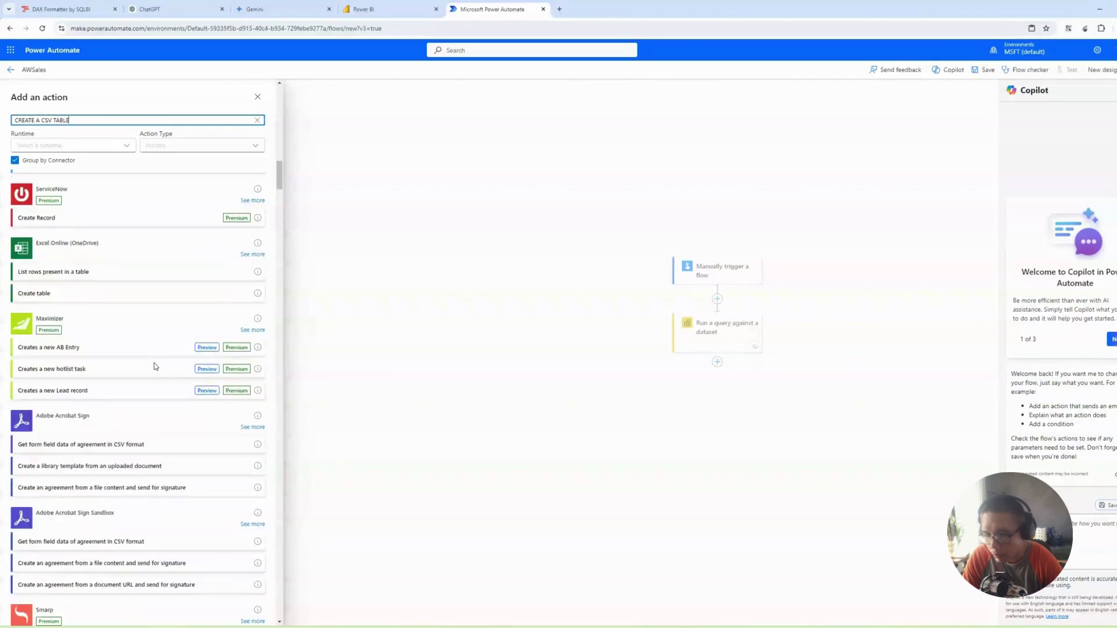
pyautogui.scroll(-3, 156, 366)
pyautogui.click(323, 374)
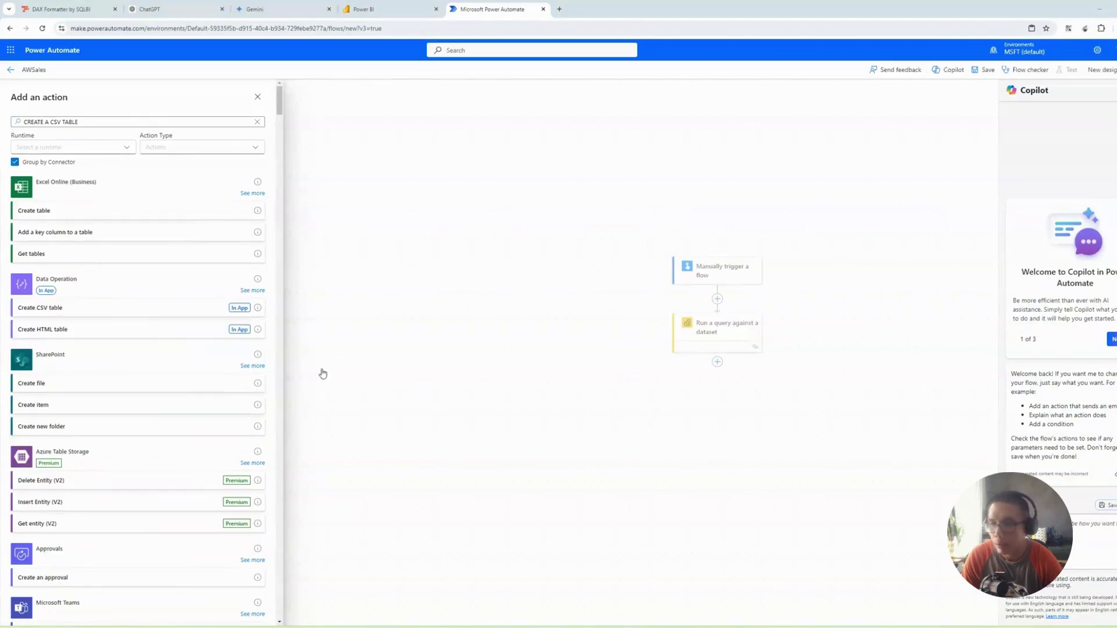
pyautogui.click(122, 315)
# Set the Create CSV table action's source array to First table rows from the dataset query
pyautogui.click(116, 159)
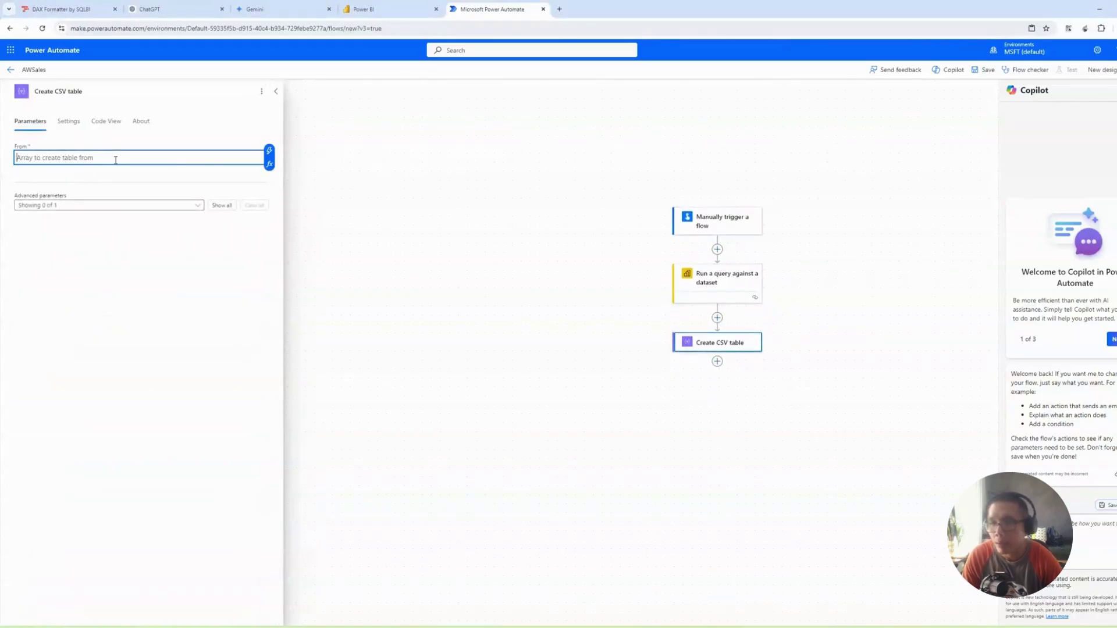
pyautogui.click(269, 150)
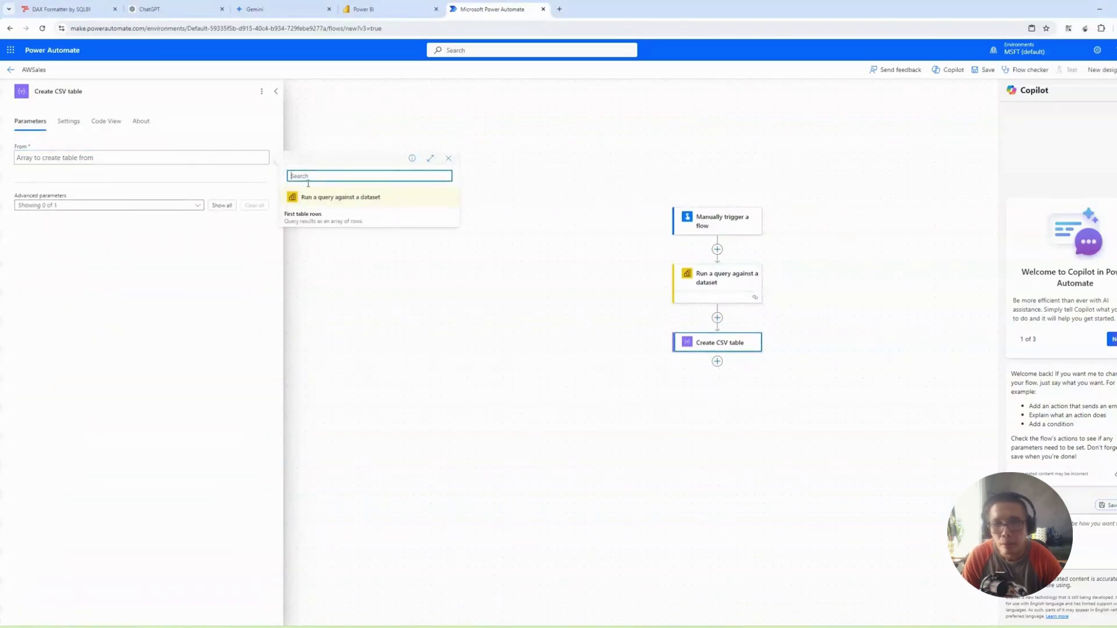
pyautogui.click(309, 221)
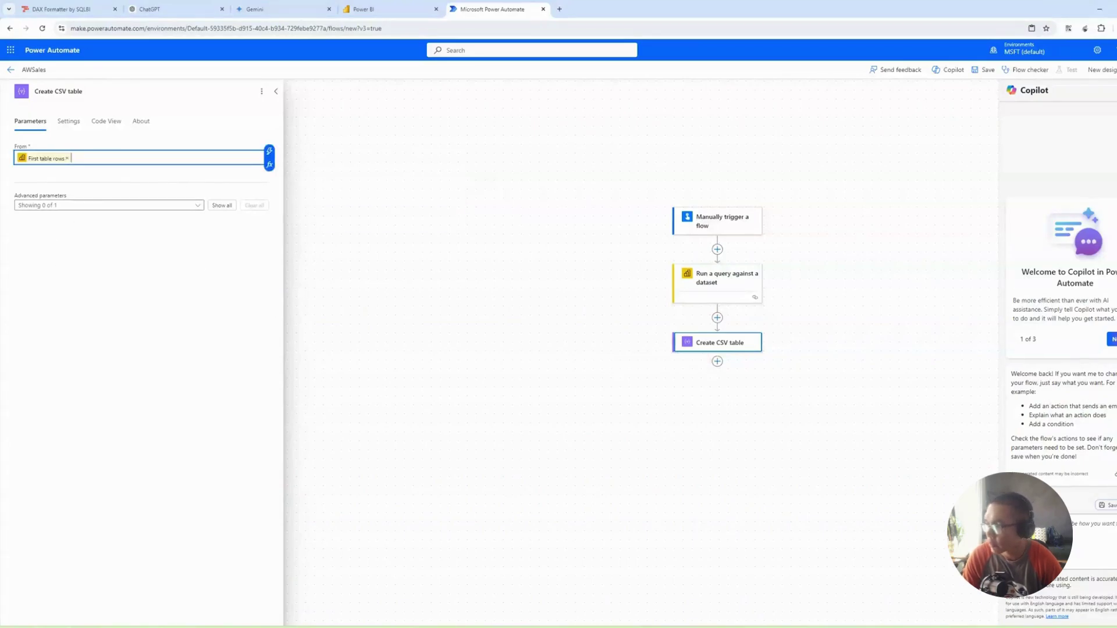
pyautogui.click(714, 370)
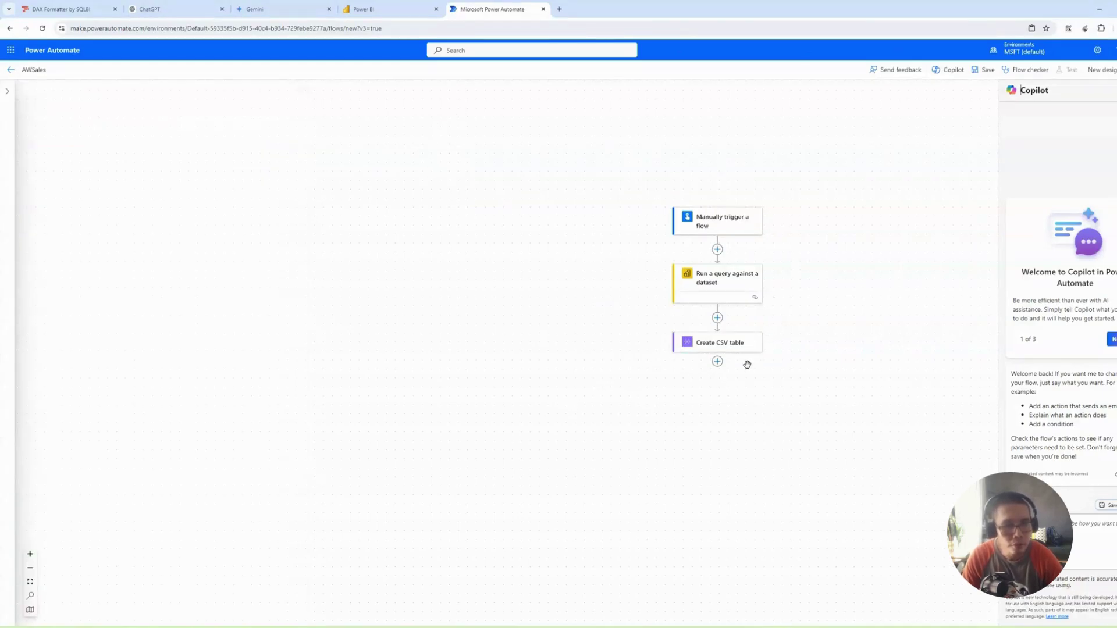
# Search for SEND EMAIL and add the Office 365 Outlook action Send an email (V2) below Create CSV table
pyautogui.click(717, 361)
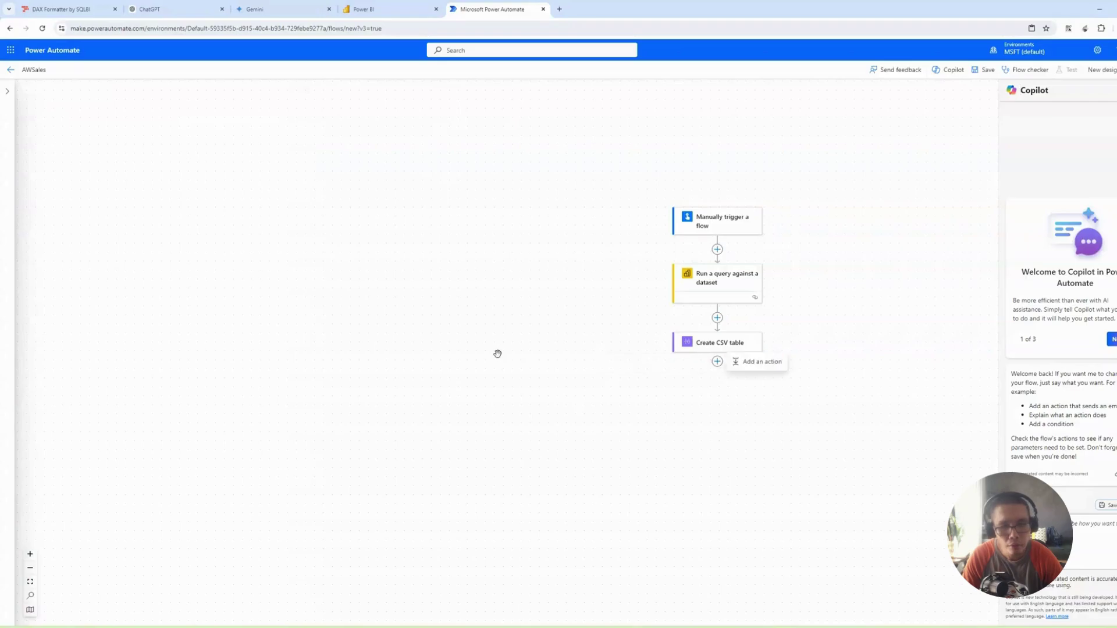
pyautogui.click(763, 362)
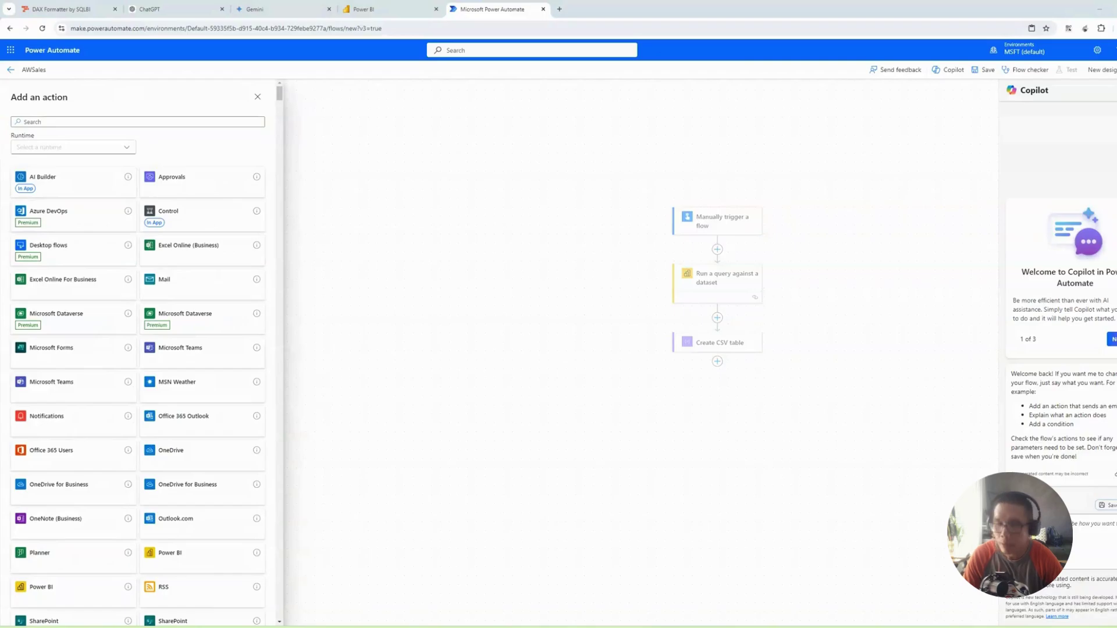
pyautogui.click(122, 123)
pyautogui.write('CREATE')
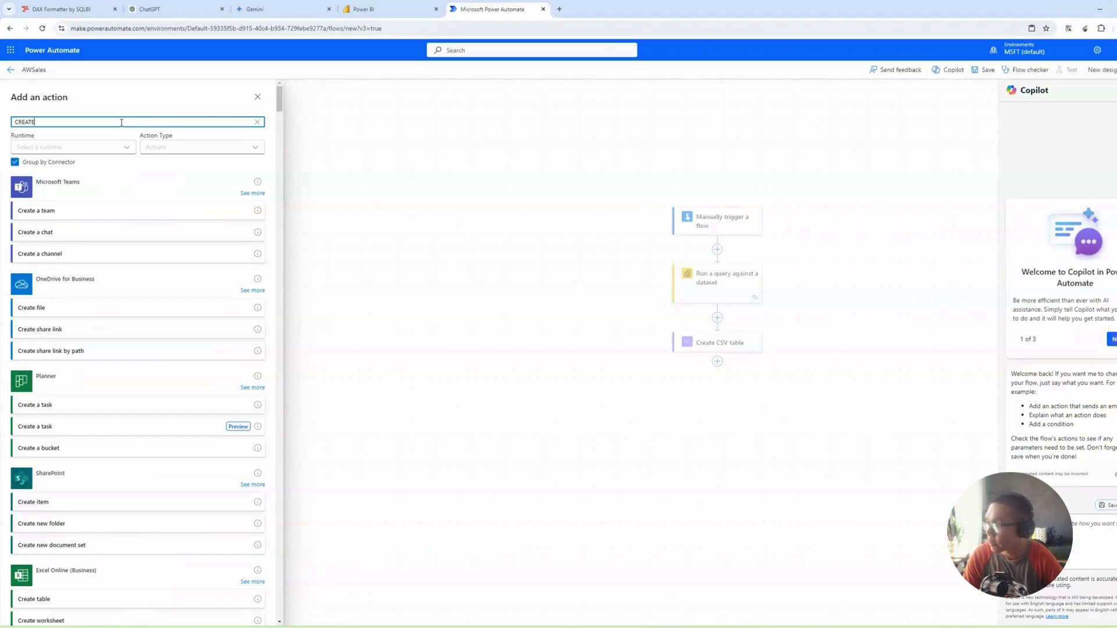
pyautogui.press('BackSpace')
pyautogui.press('BackSpace')
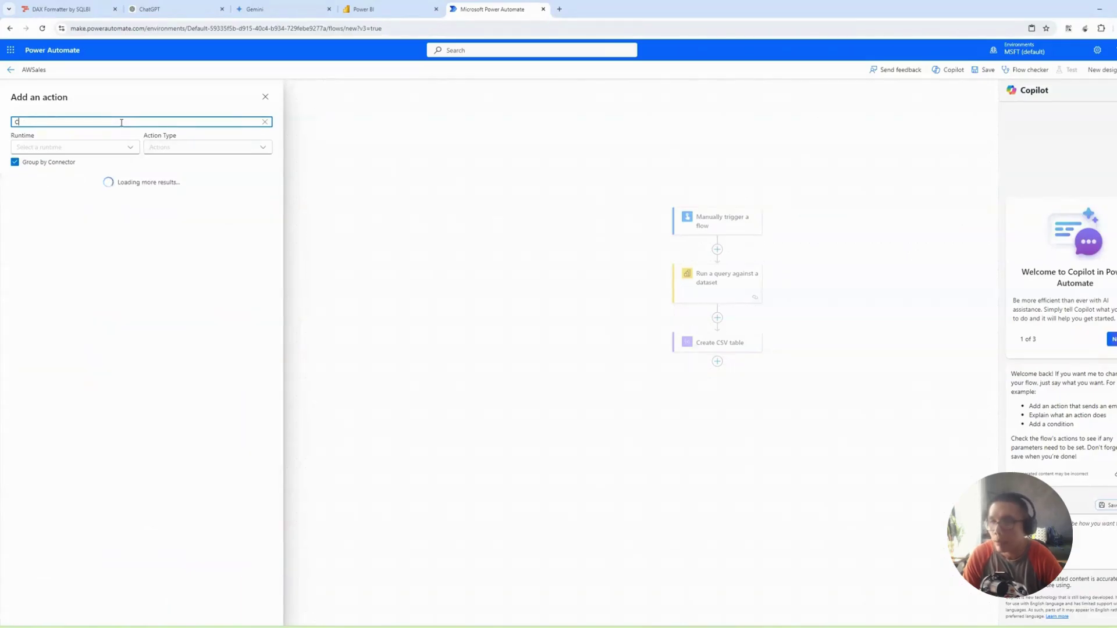
pyautogui.press('BackSpace')
pyautogui.write('EMAIL')
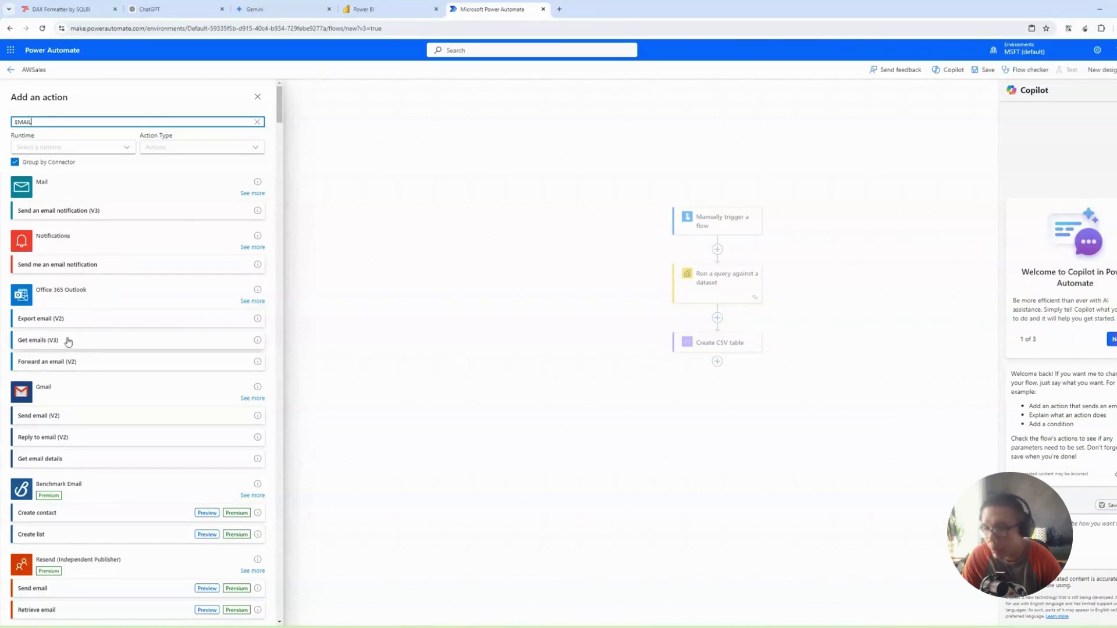
pyautogui.doubleClick(24, 121)
pyautogui.write('S')
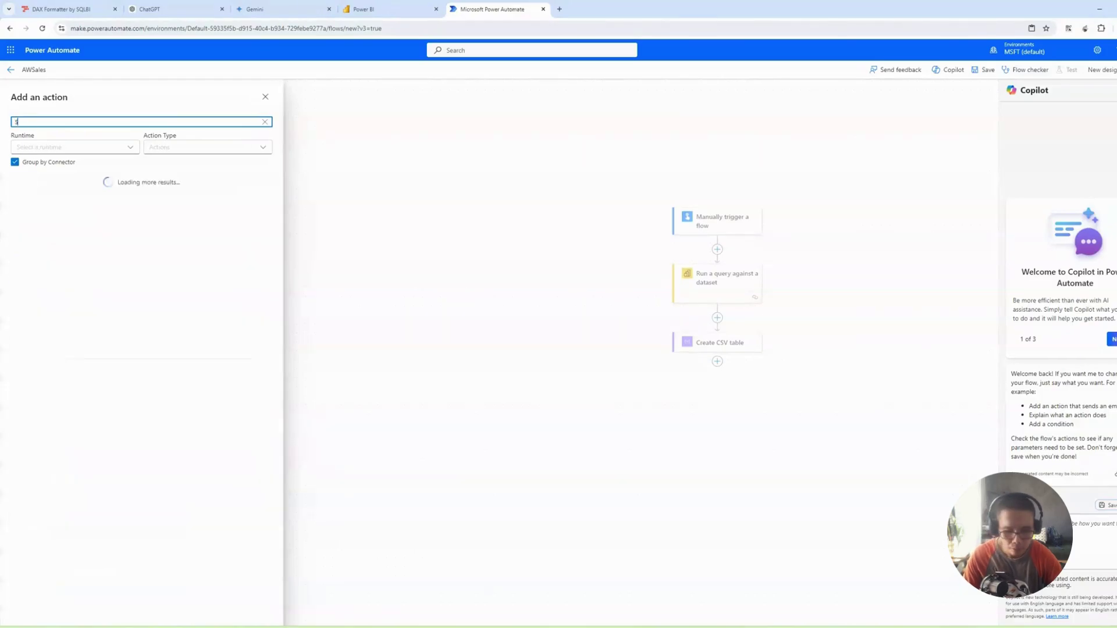
pyautogui.write('END EMAIL')
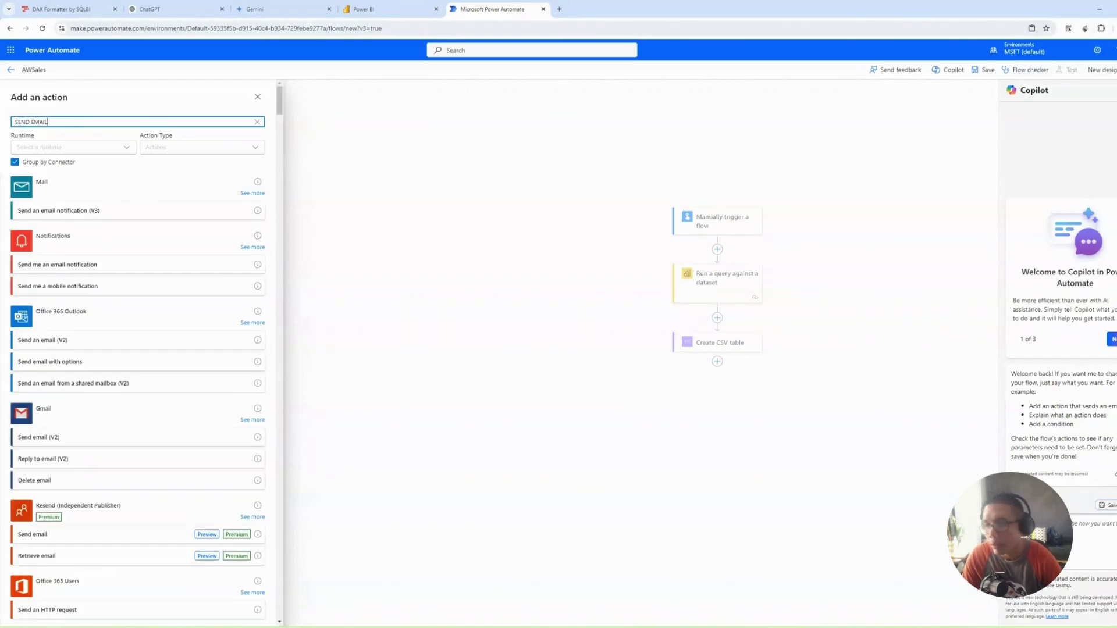
pyautogui.click(89, 342)
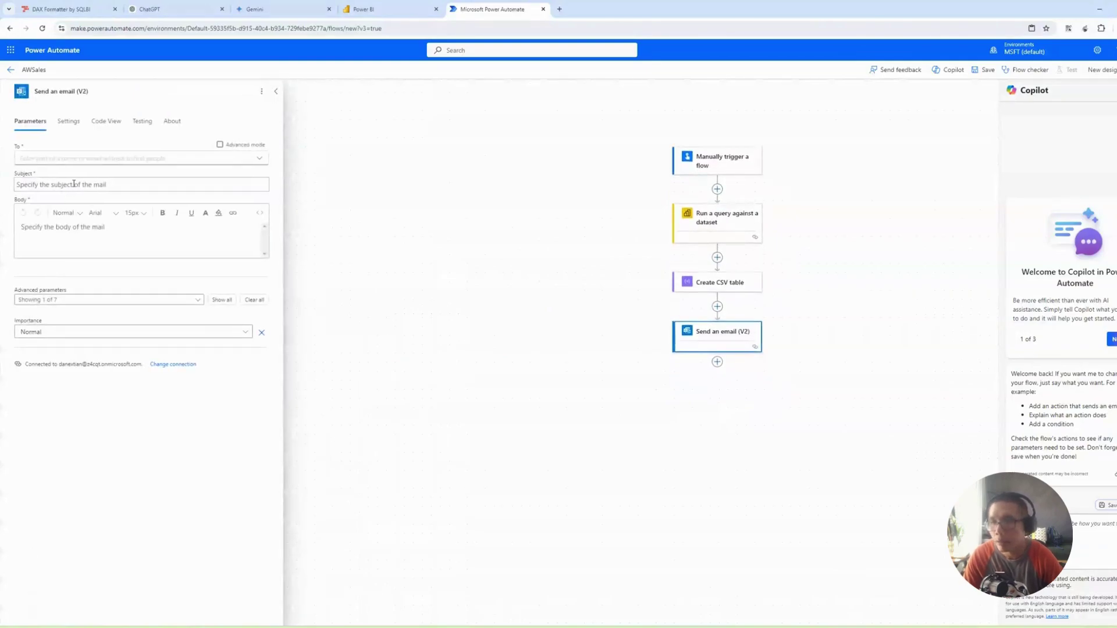
# Enter AW Sales as the email's recipient and move that text to the subject instead
pyautogui.click(77, 161)
pyautogui.write('aw')
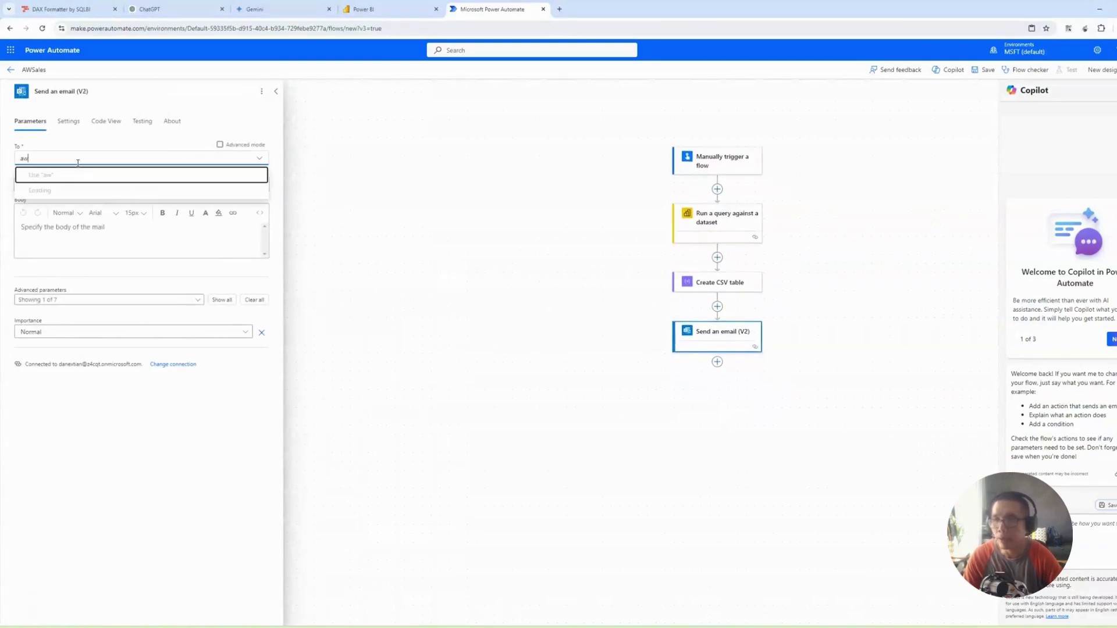
pyautogui.press('BackSpace')
pyautogui.press('BackSpace')
pyautogui.write('AW SAlesales')
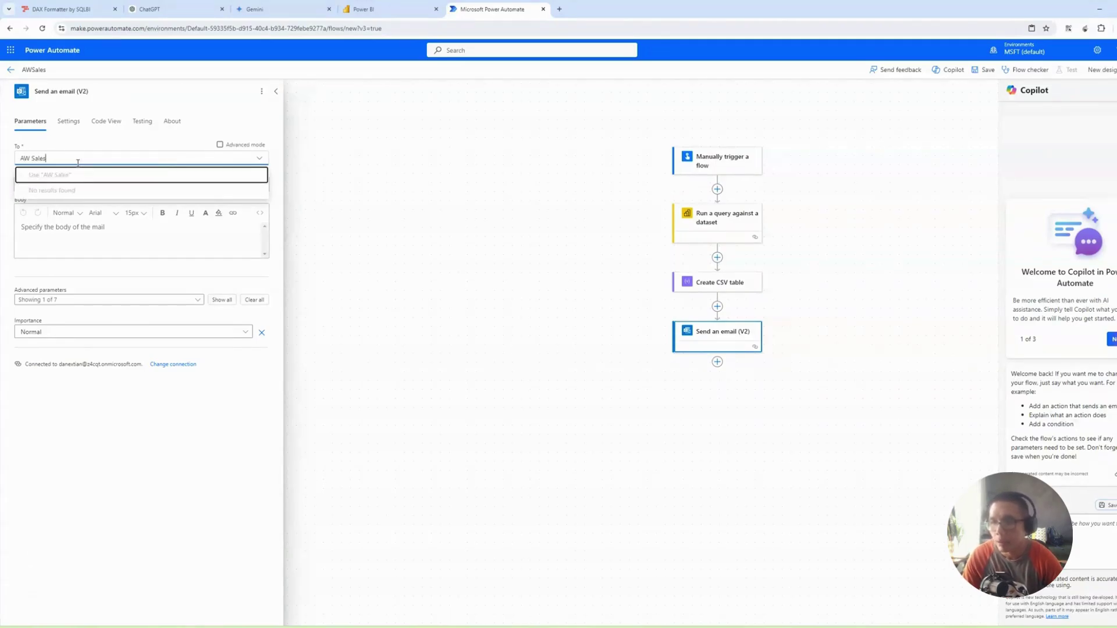
pyautogui.press('Return')
pyautogui.click(96, 228)
pyautogui.click(77, 185)
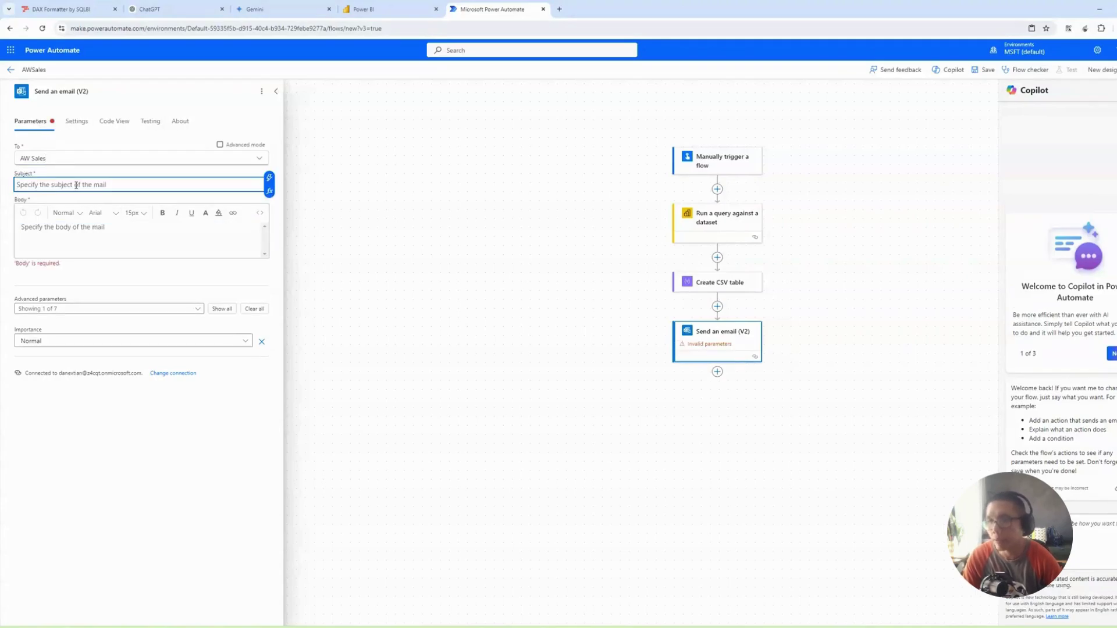
# Set the email's recipient by looking up the person's name and picking the matching contact
pyautogui.click(62, 163)
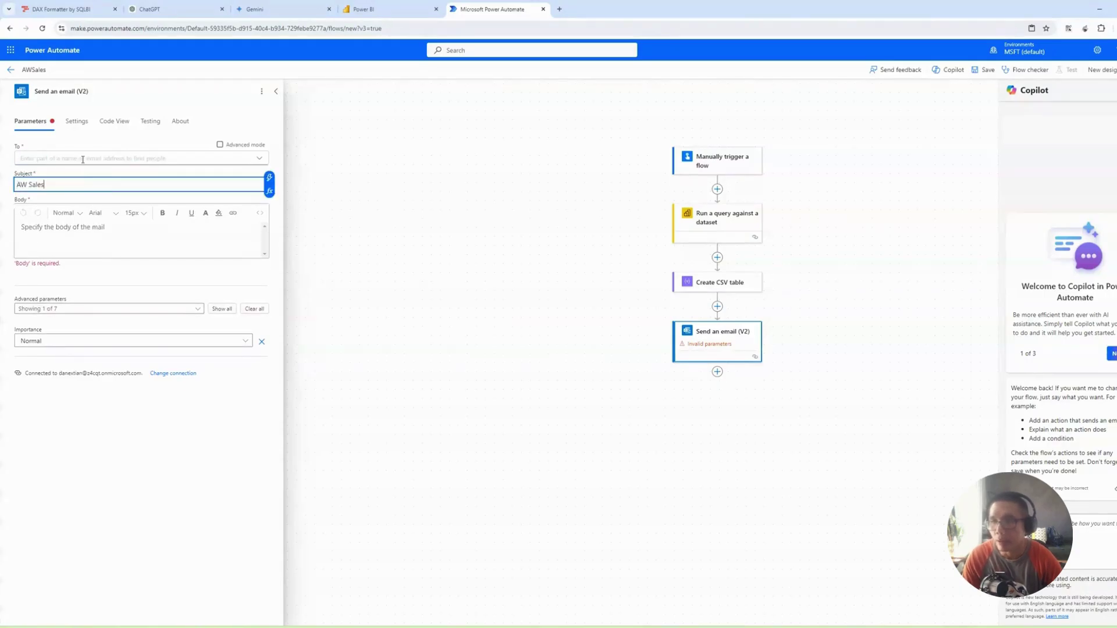
pyautogui.write('dane')
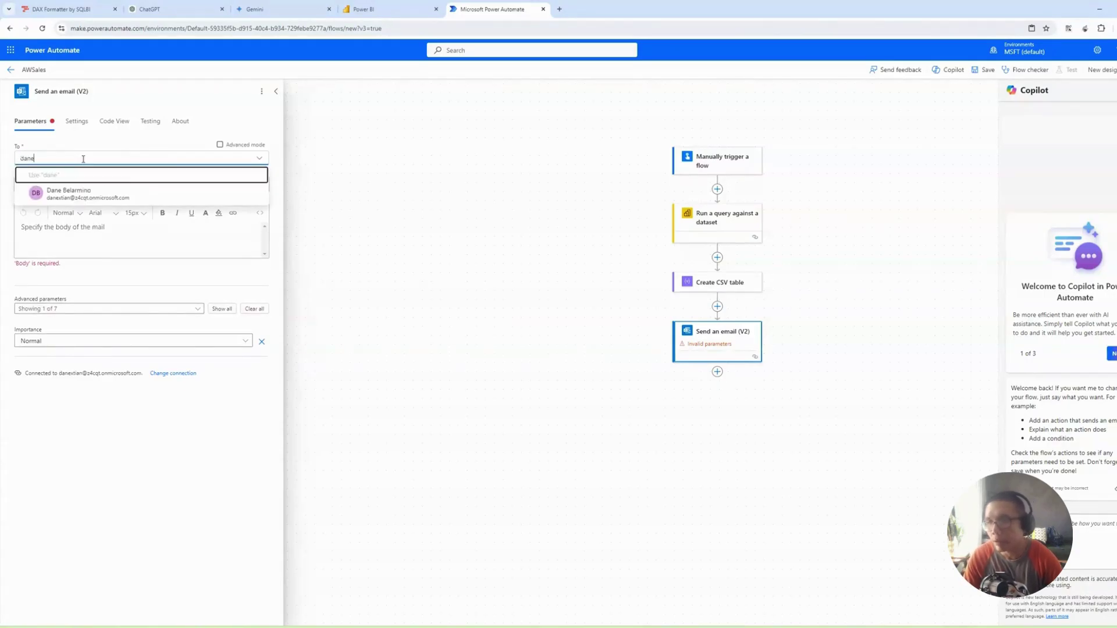
pyautogui.click(75, 192)
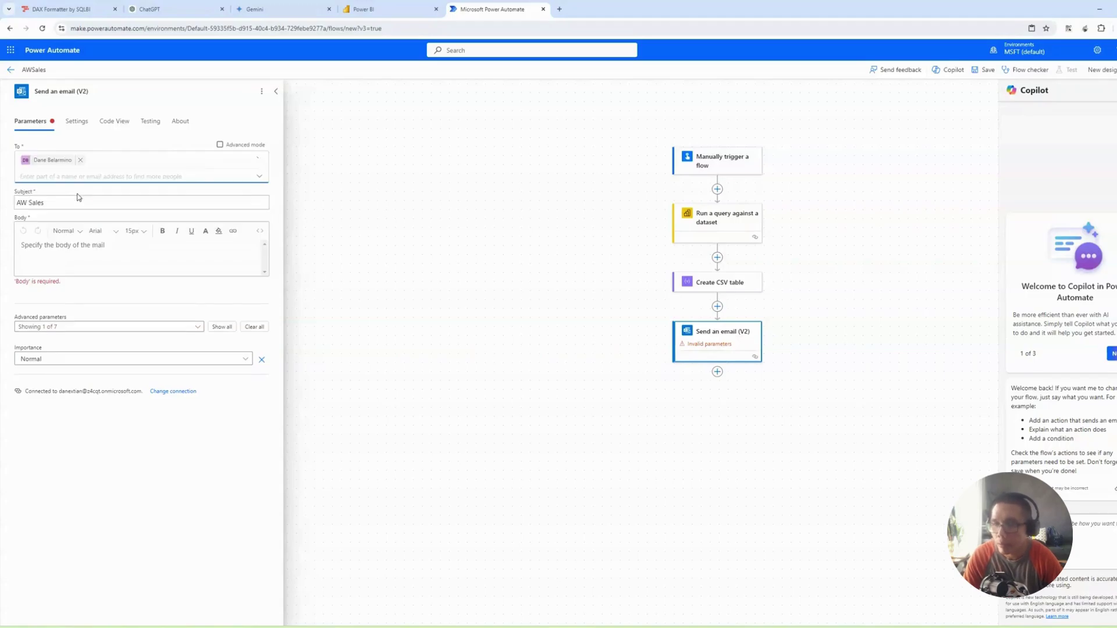
# Enter sample as the body of the email
pyautogui.click(78, 247)
pyautogui.write('asda')
pyautogui.press('BackSpace')
pyautogui.press('BackSpace')
pyautogui.press('BackSpace')
pyautogui.press('BackSpace')
pyautogui.write('sample')
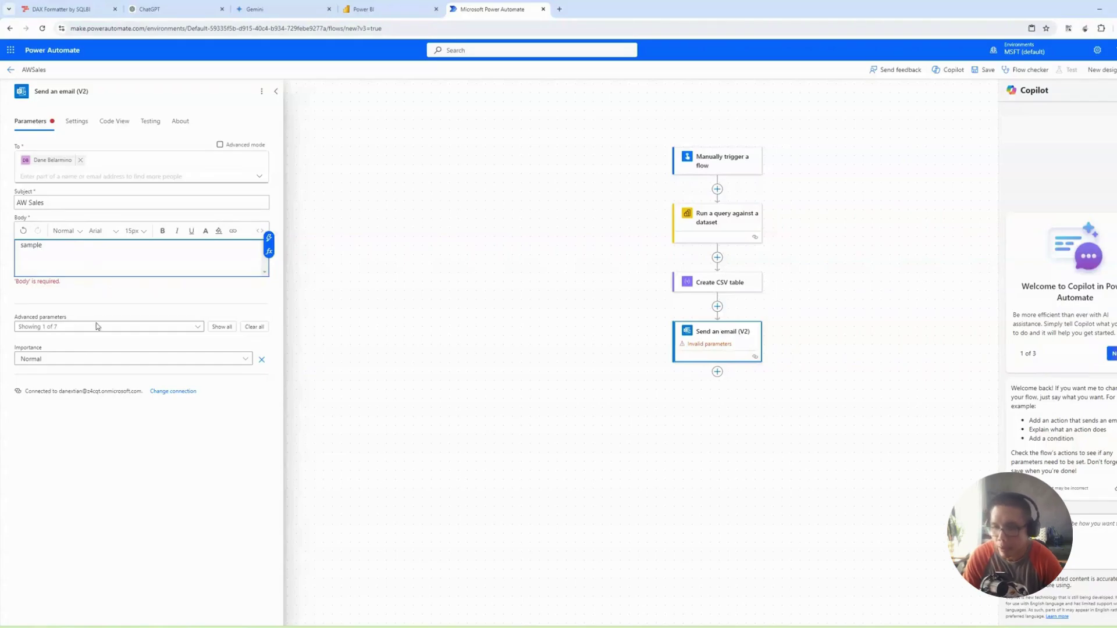
# Add the Attachments advanced parameter to the Send an email (V2) action
pyautogui.click(198, 326)
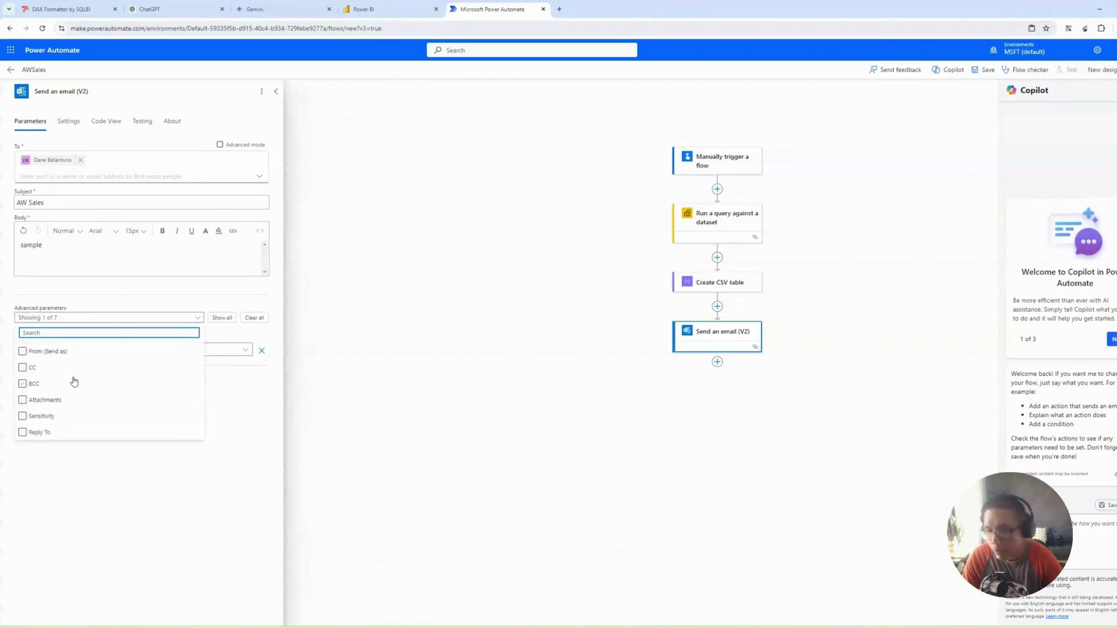
pyautogui.click(87, 401)
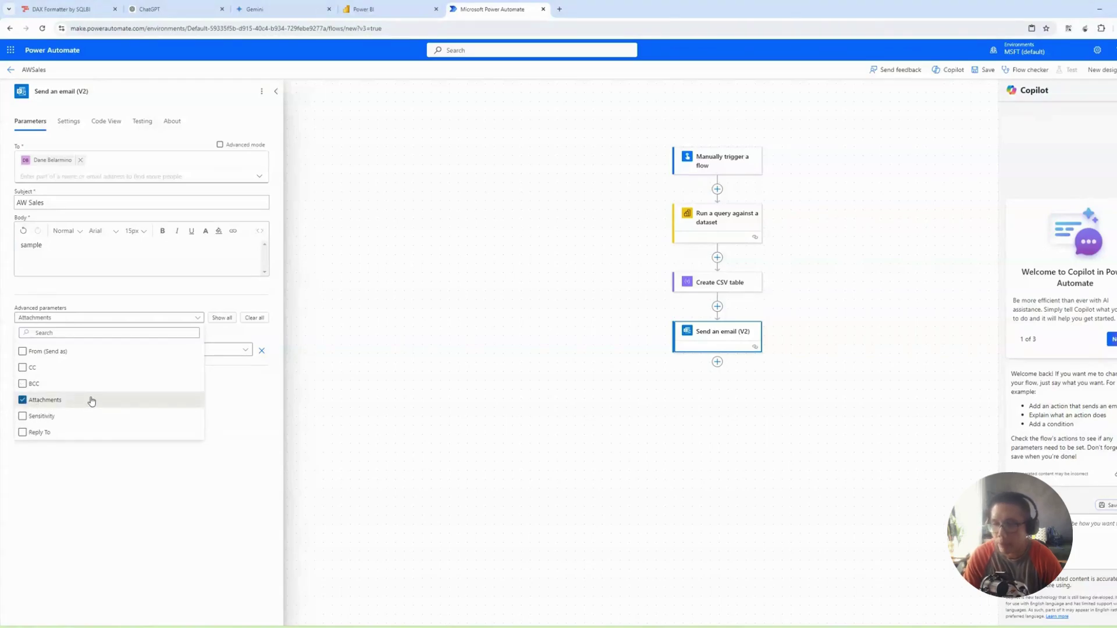
pyautogui.click(226, 414)
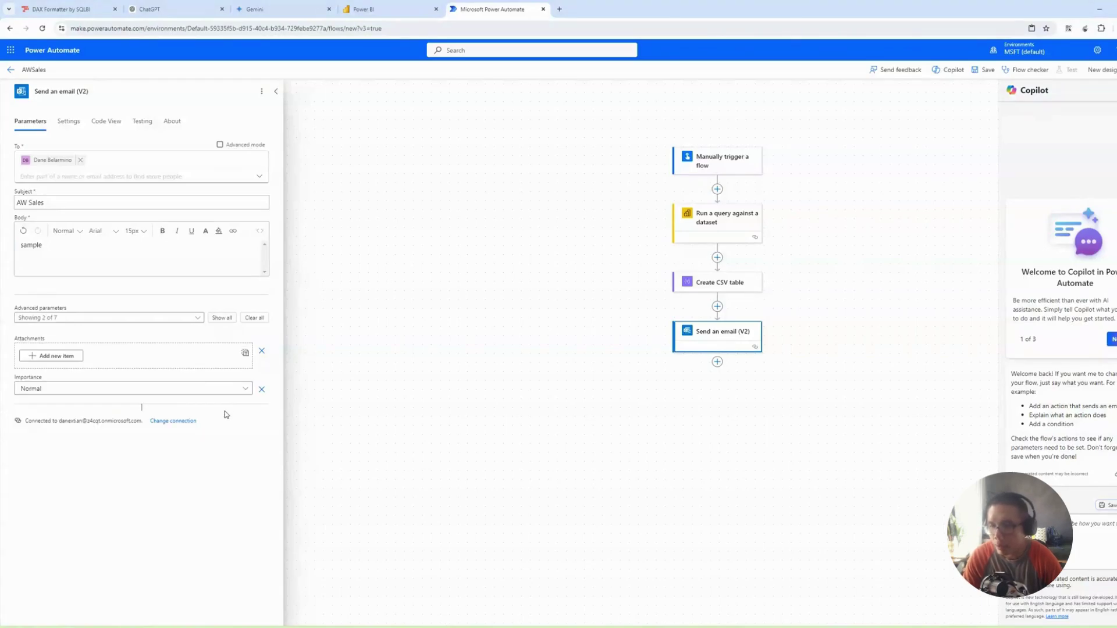
# Add an email attachment named AWSales.csv with the Output of Create CSV table as its content
pyautogui.click(63, 357)
pyautogui.click(72, 371)
pyautogui.write('AW')
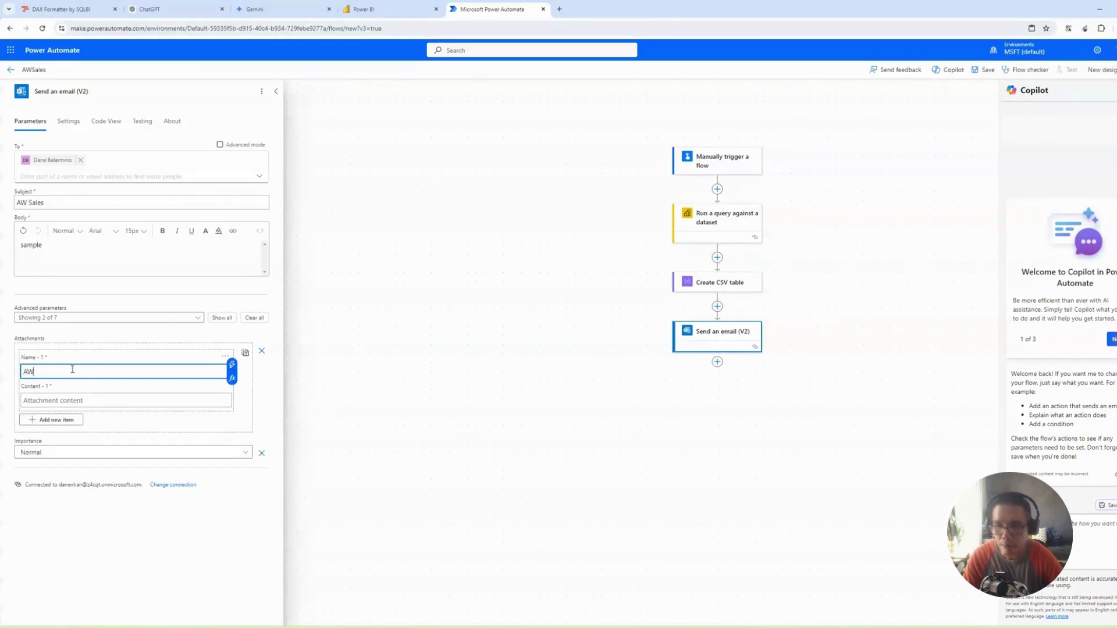
pyautogui.write('Sales.csv')
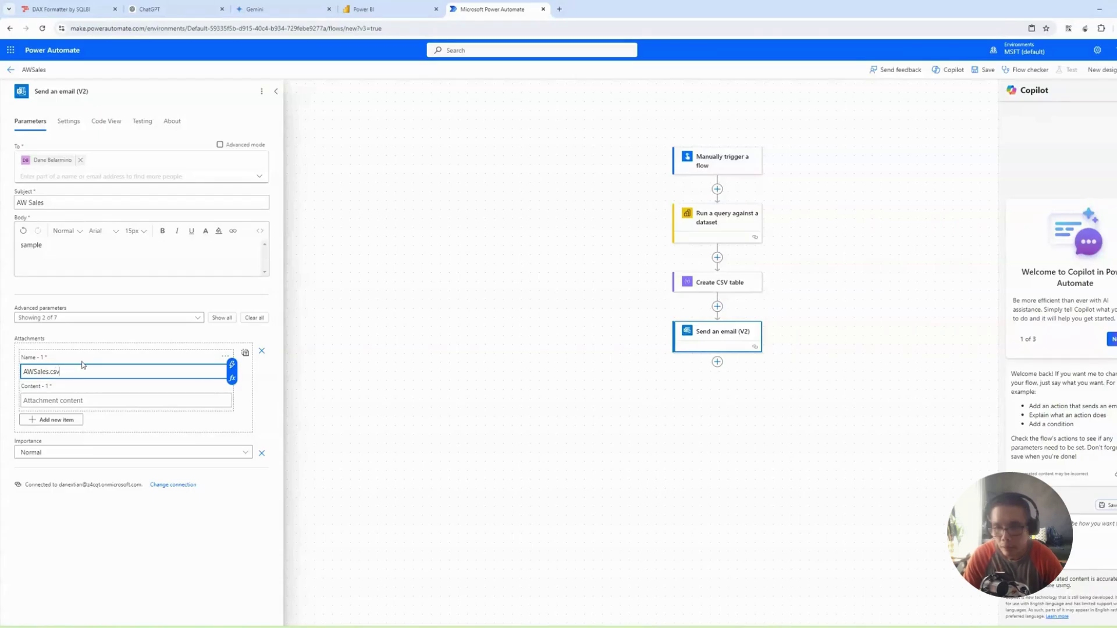
pyautogui.click(55, 401)
pyautogui.click(232, 394)
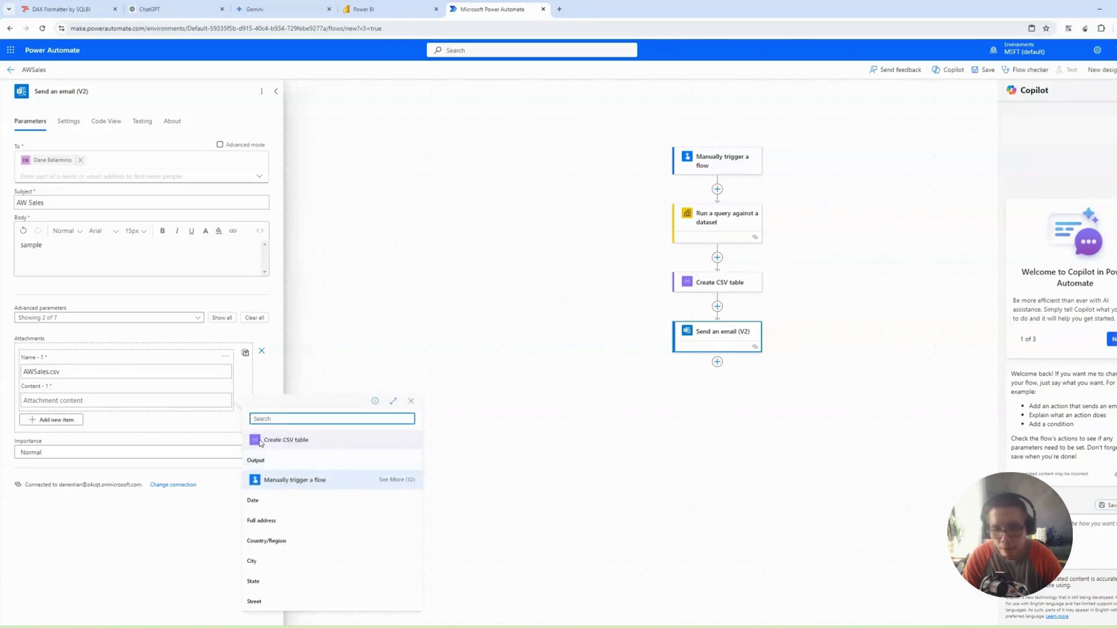
pyautogui.doubleClick(288, 440)
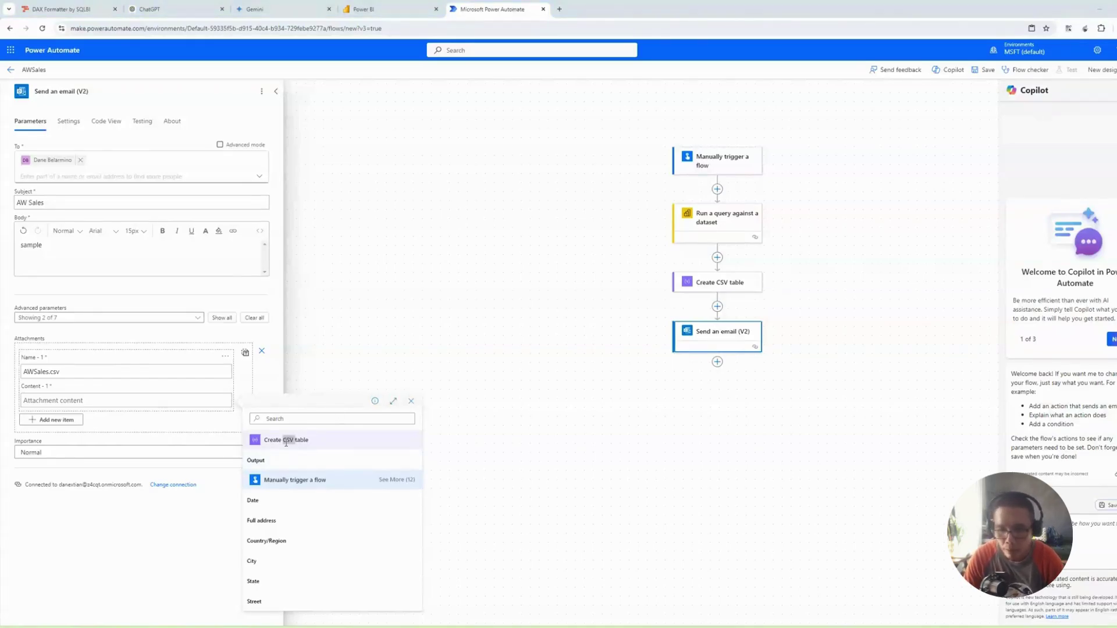
pyautogui.click(257, 461)
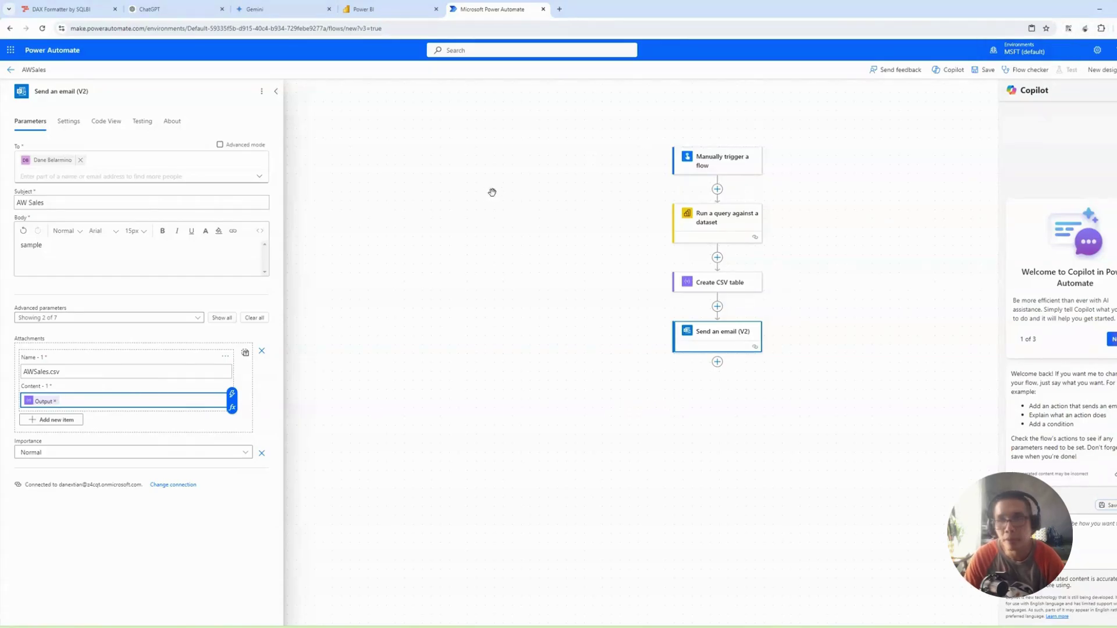
# Save the AWSales flow and run a manual test of it
pyautogui.click(983, 69)
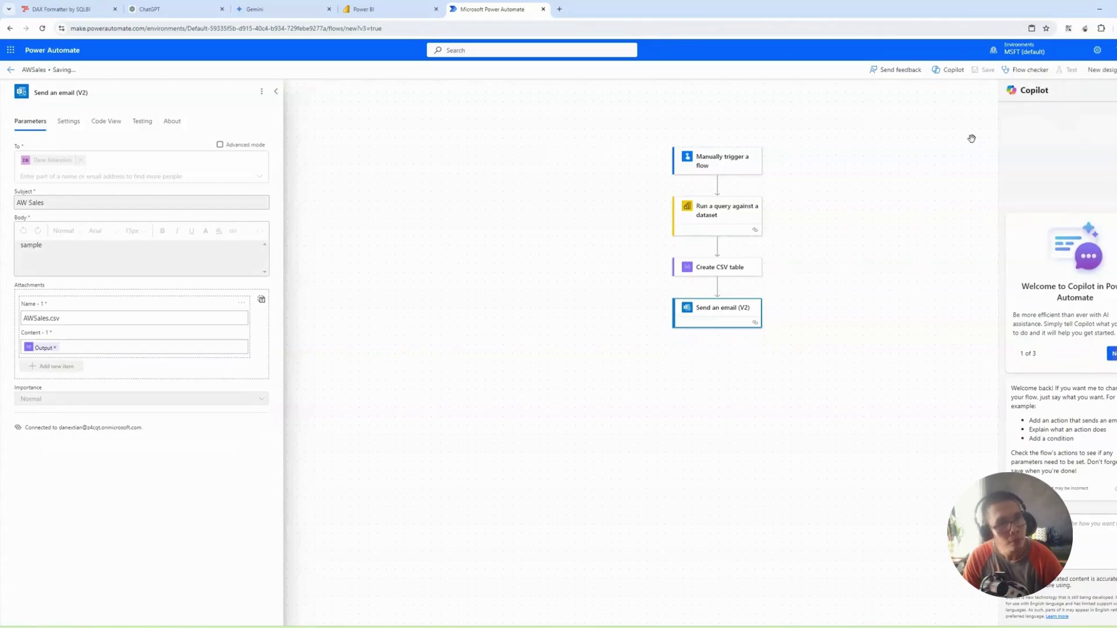
pyautogui.click(1066, 71)
pyautogui.click(1024, 94)
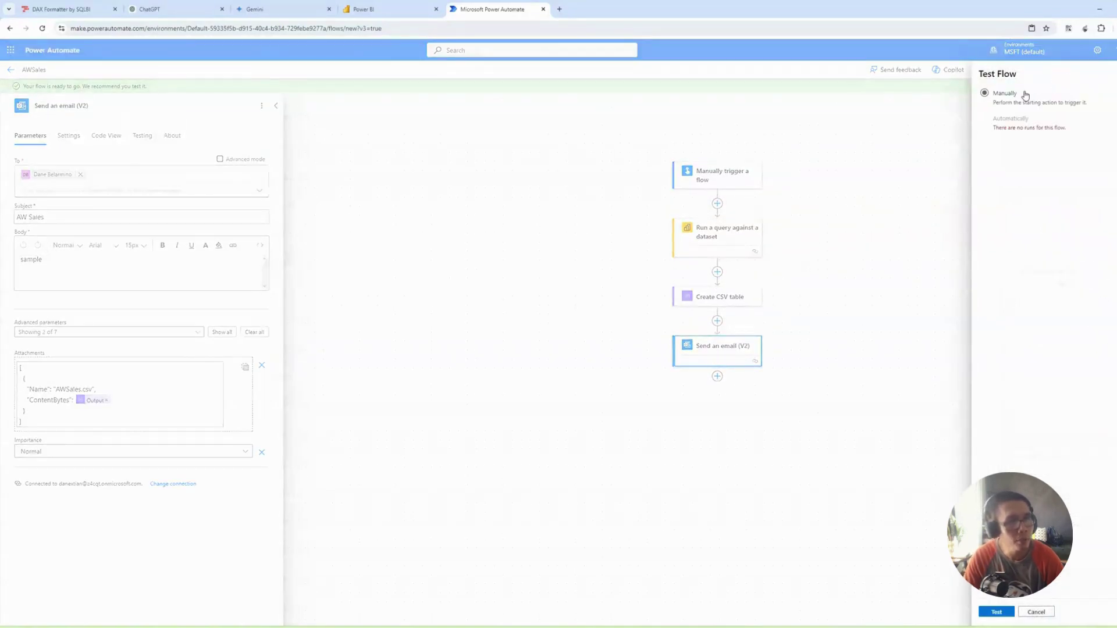
pyautogui.click(997, 612)
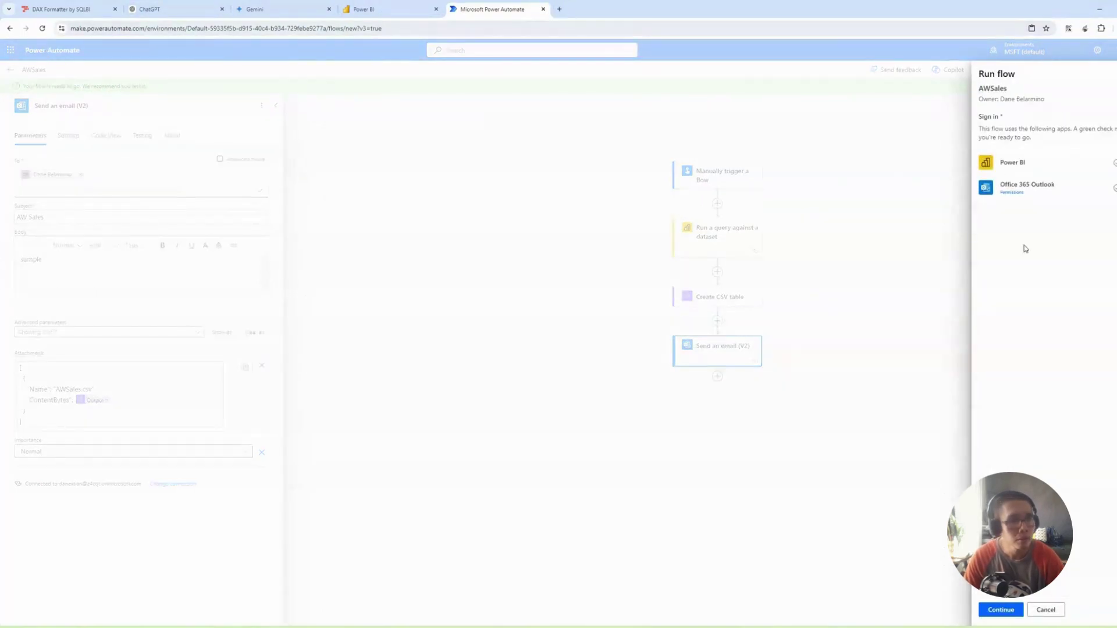
pyautogui.click(1004, 615)
pyautogui.click(1003, 611)
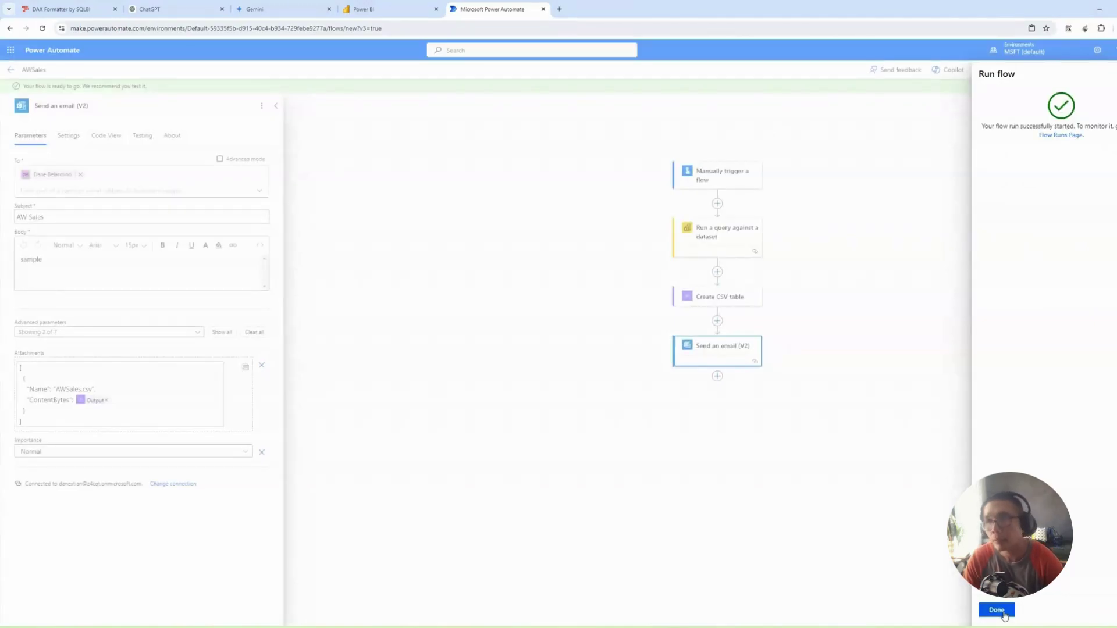
pyautogui.click(568, 139)
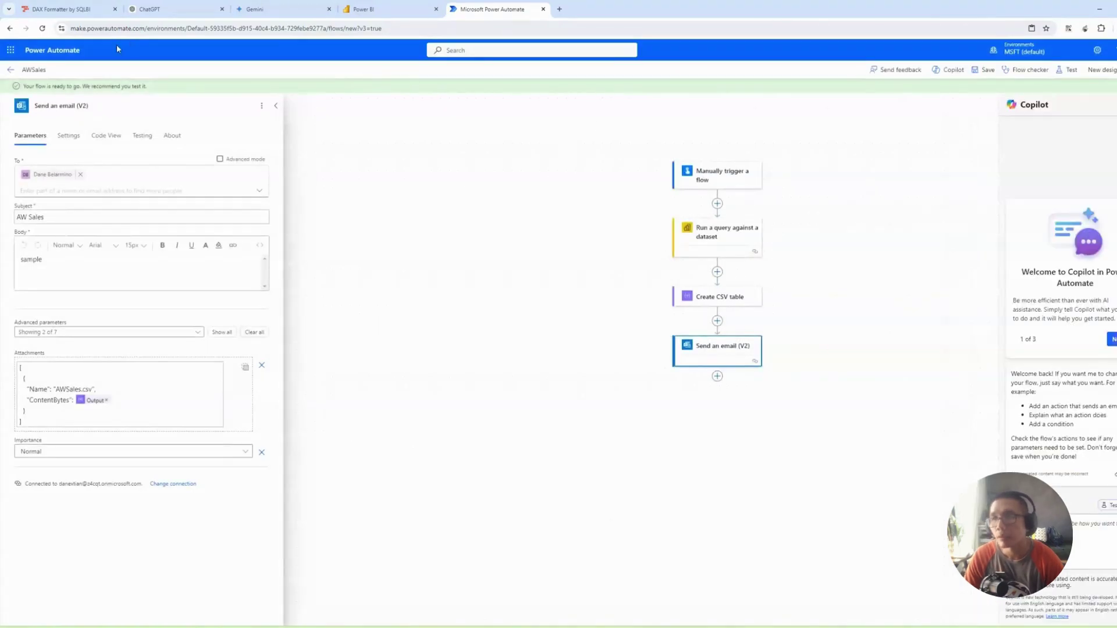
# Switch to Outlook, open the AW Sales email in the Inbox and preview its AWSales.csv attachment
pyautogui.click(13, 49)
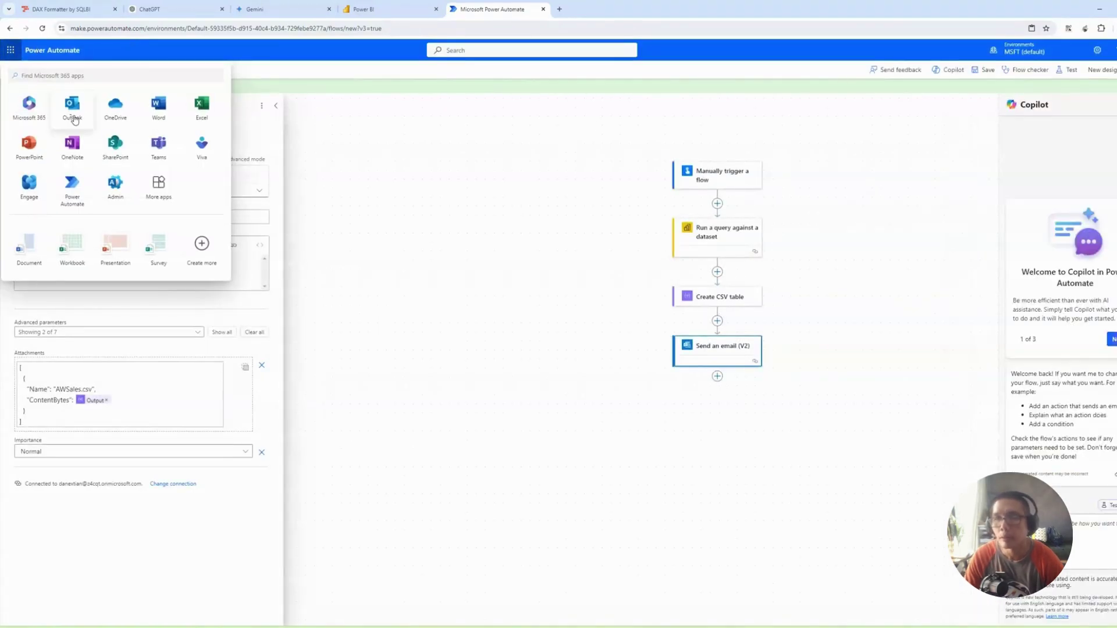
pyautogui.click(73, 116)
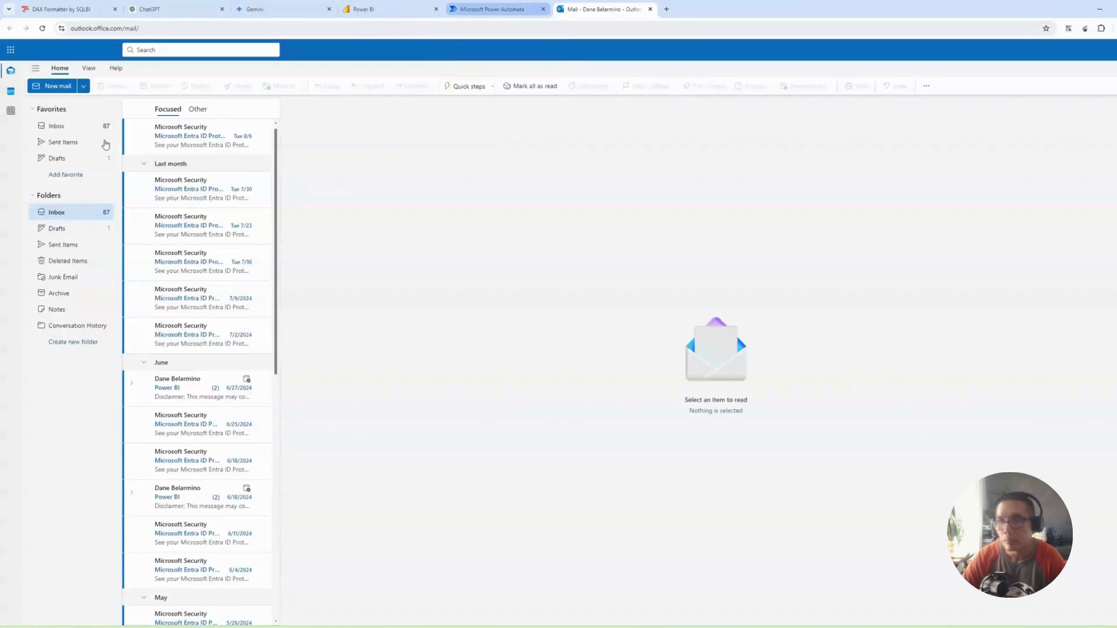
pyautogui.click(72, 218)
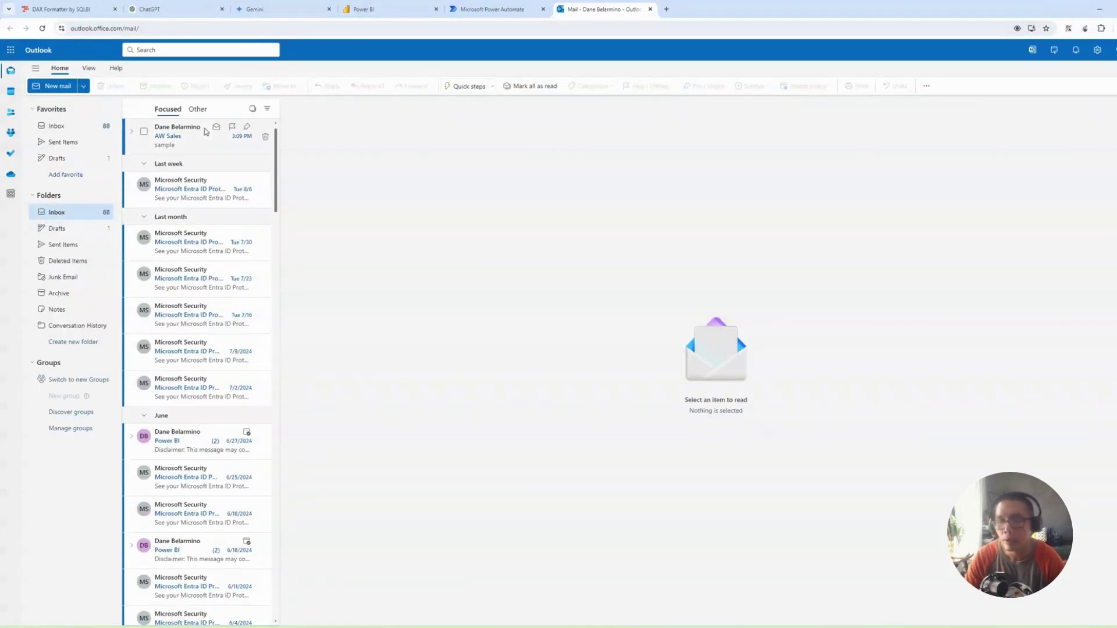
pyautogui.click(194, 142)
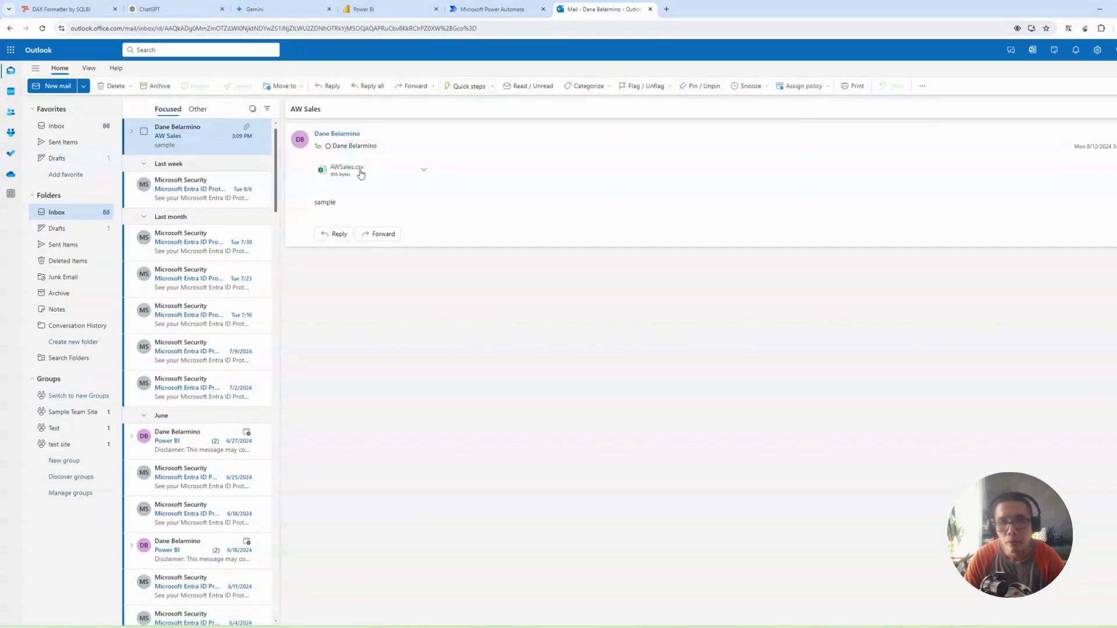
pyautogui.click(361, 172)
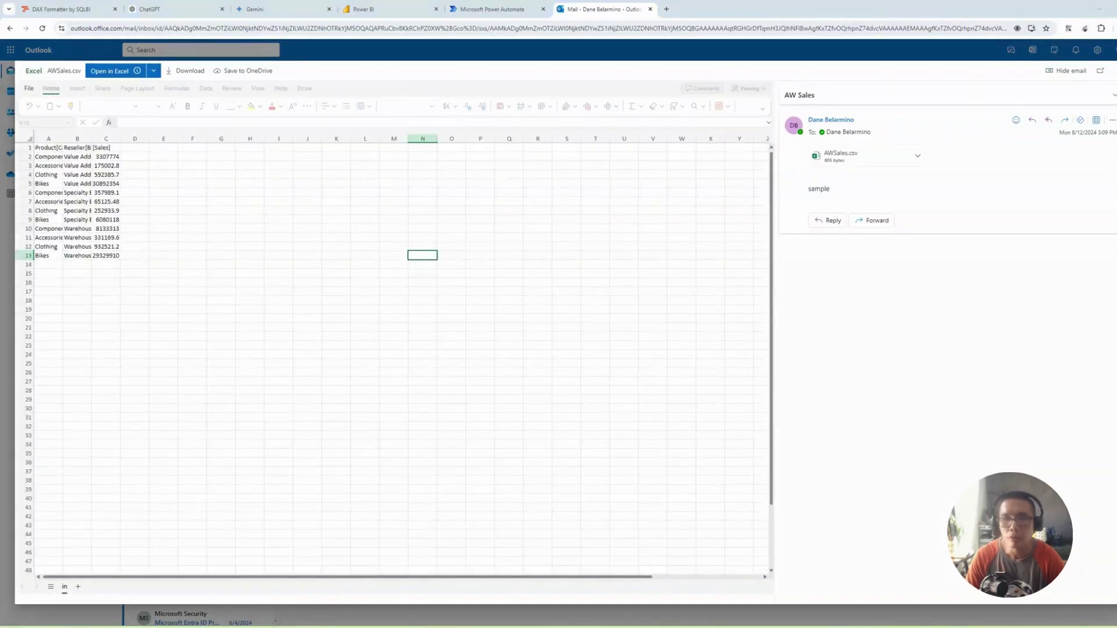
# Fit columns A to C of the AWSales.csv preview to their contents and examine the header cells and exported rows
pyautogui.click(412, 264)
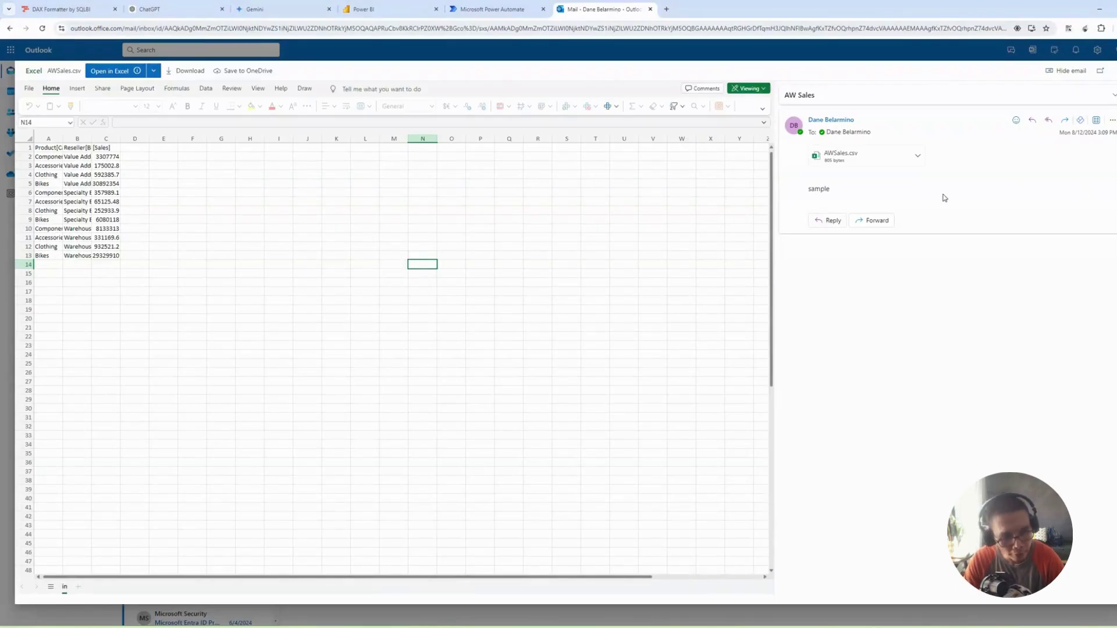
pyautogui.click(192, 246)
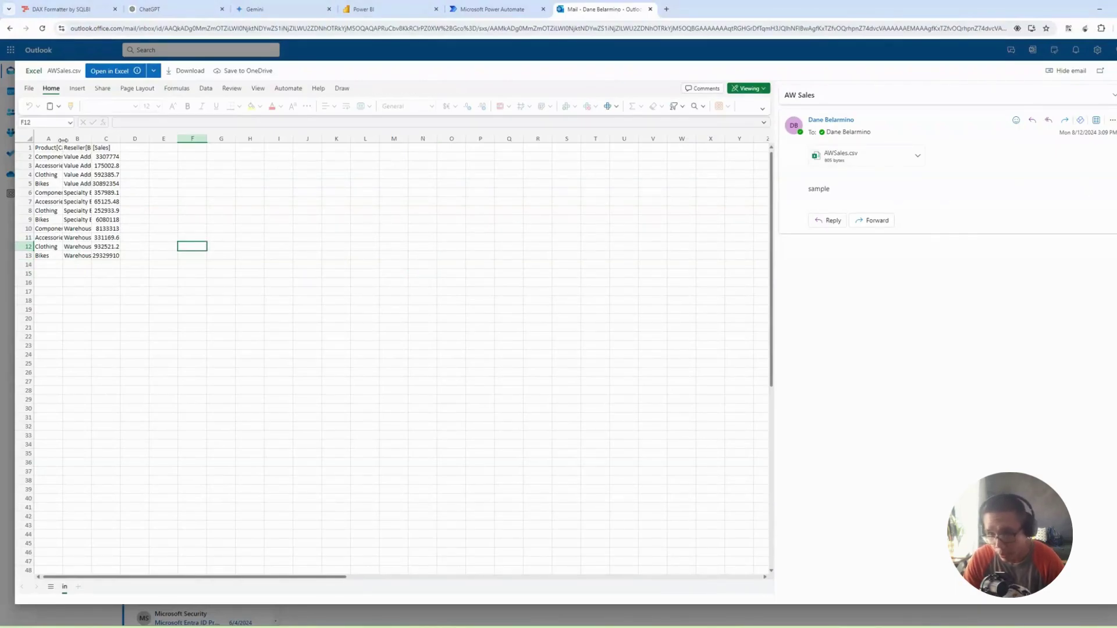
pyautogui.moveTo(45, 143); pyautogui.dragTo(123, 138)
pyautogui.doubleClick(123, 137)
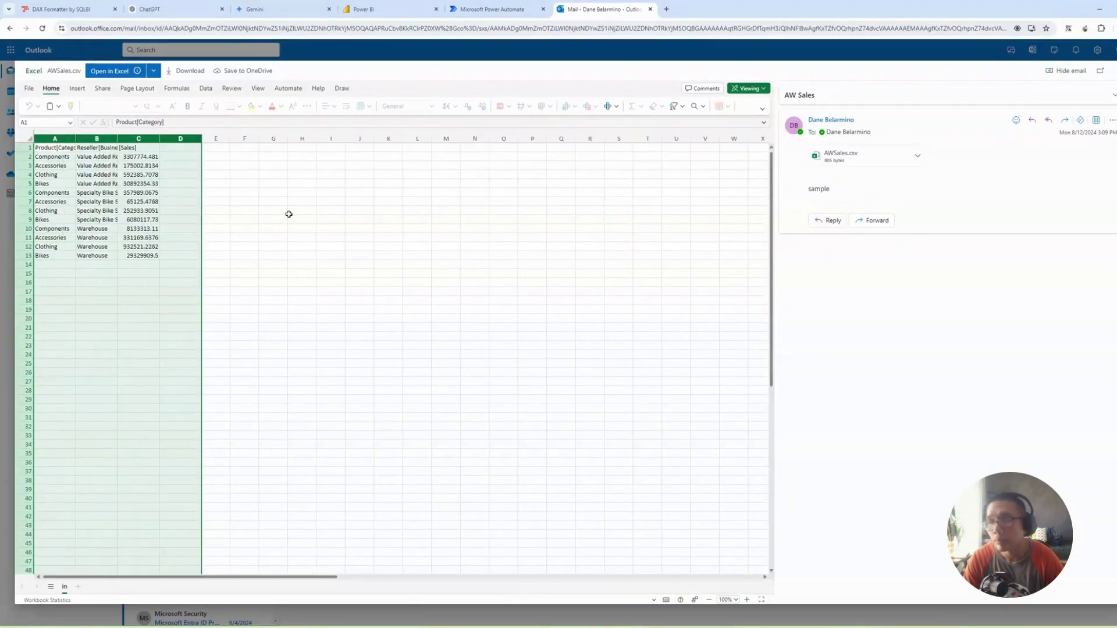
pyautogui.click(289, 214)
pyautogui.click(132, 149)
pyautogui.doubleClick(117, 139)
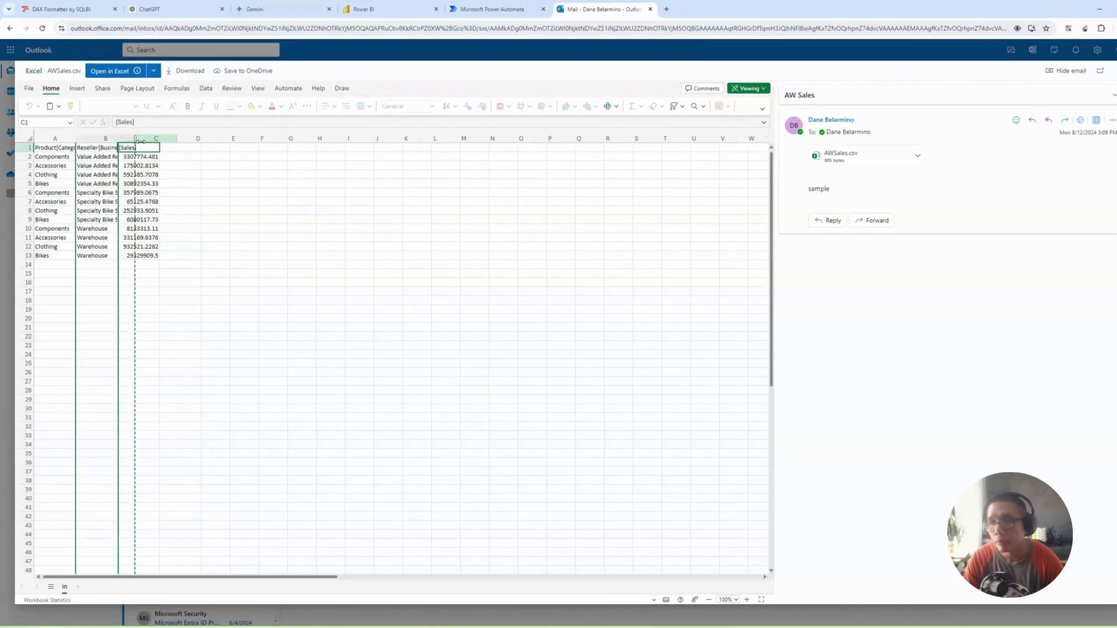
pyautogui.doubleClick(76, 140)
pyautogui.click(98, 174)
pyautogui.click(69, 148)
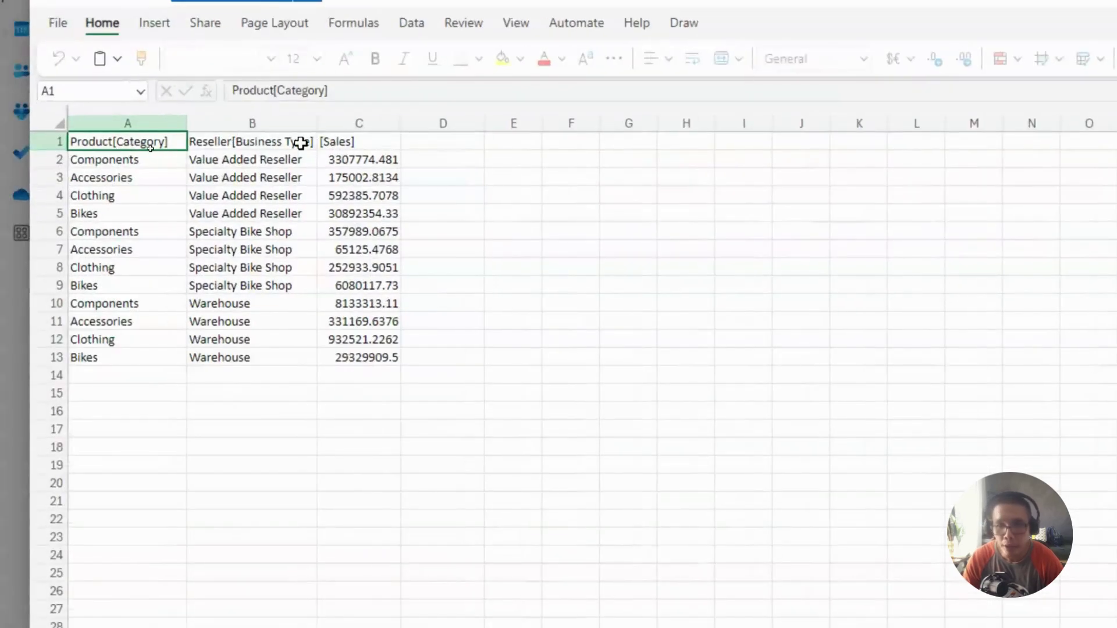
pyautogui.click(361, 143)
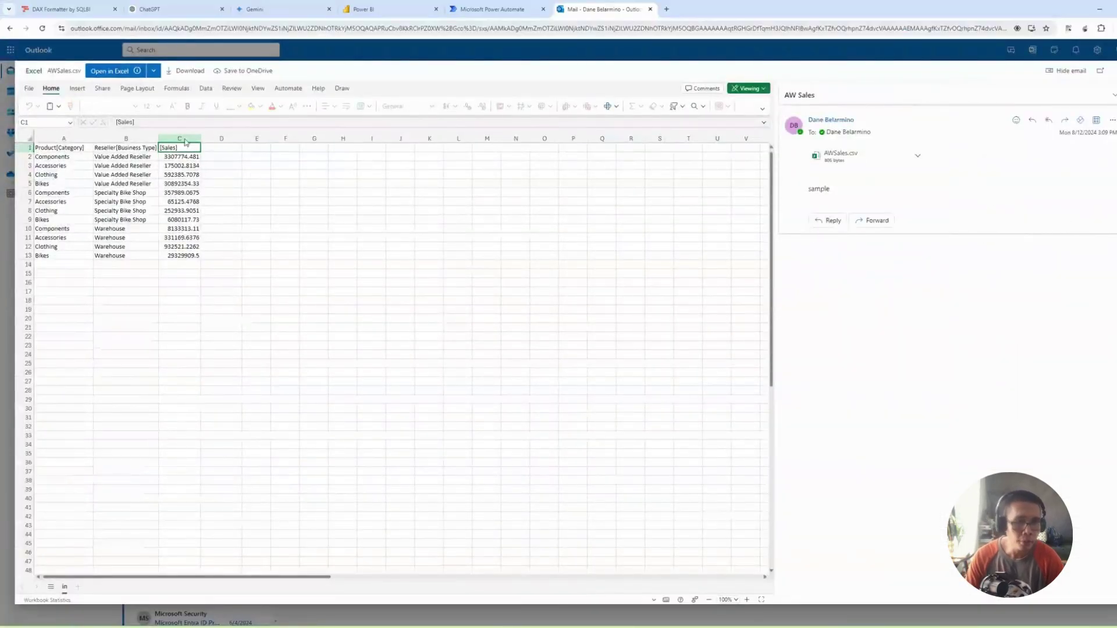
pyautogui.click(332, 282)
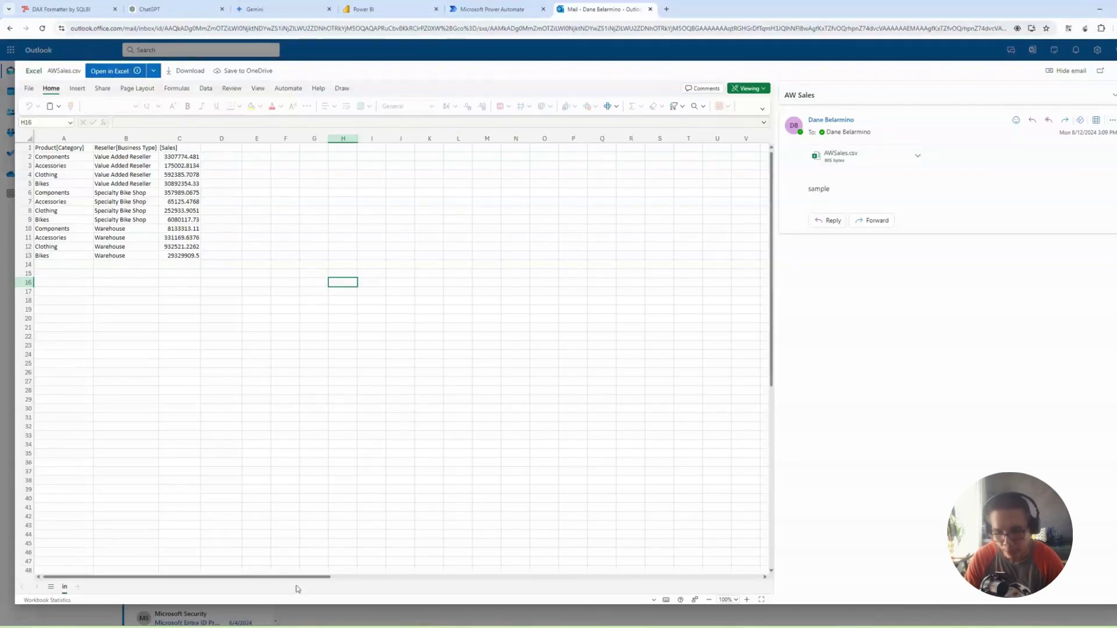
# Switch to the AdventureWorks Sales report in Power BI Desktop and enlarge the Category and Sales Amount matrix on Page 2
pyautogui.click(196, 624)
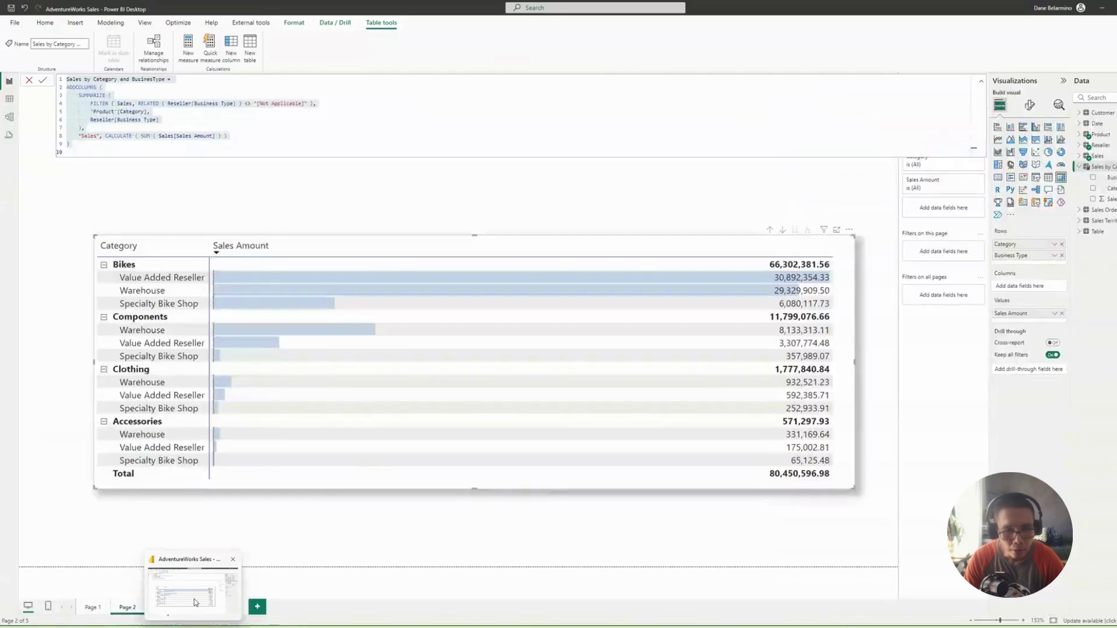
pyautogui.hotkey('ctrl', 'a')
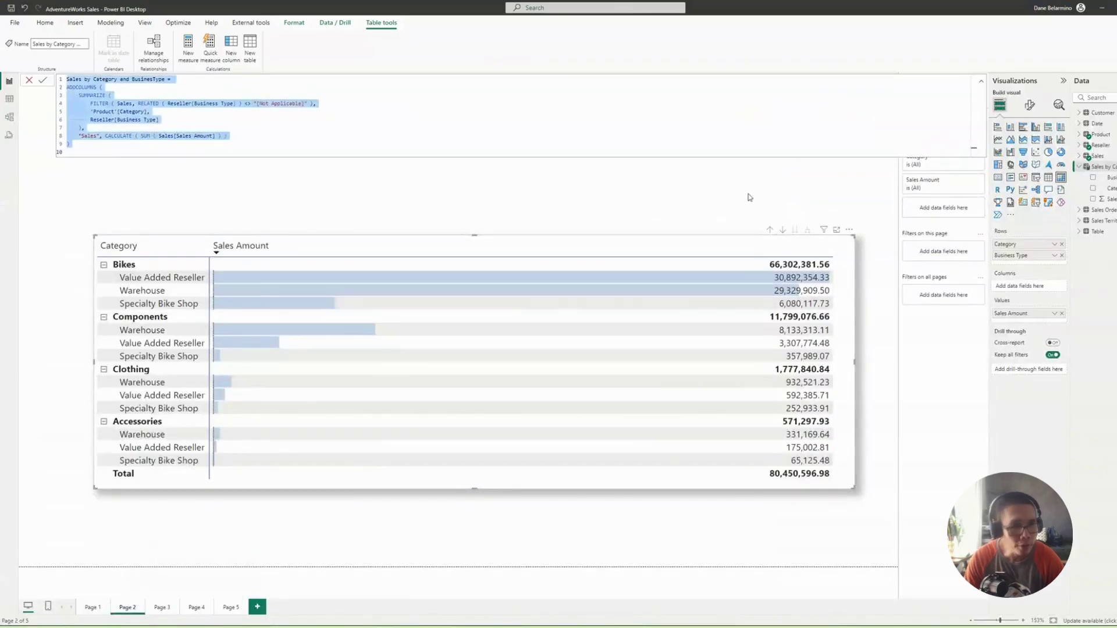
pyautogui.click(838, 300)
pyautogui.scroll(-1, 838, 349)
pyautogui.moveTo(827, 468); pyautogui.dragTo(869, 511)
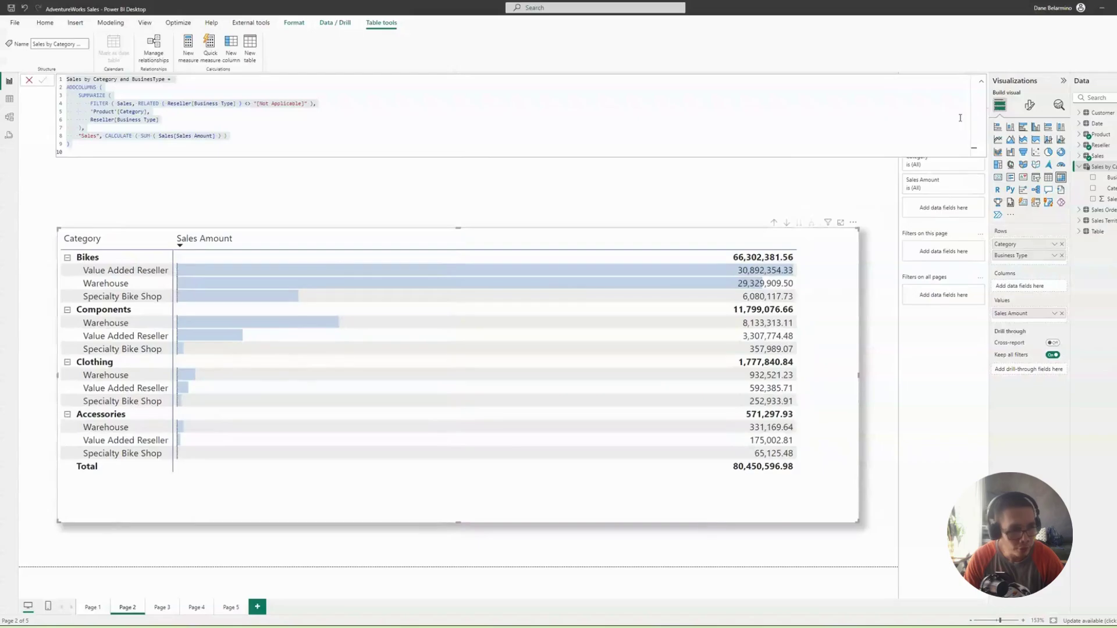
# Collapse the DAX formula editor and delete the small sales total visual above the matrix
pyautogui.click(981, 81)
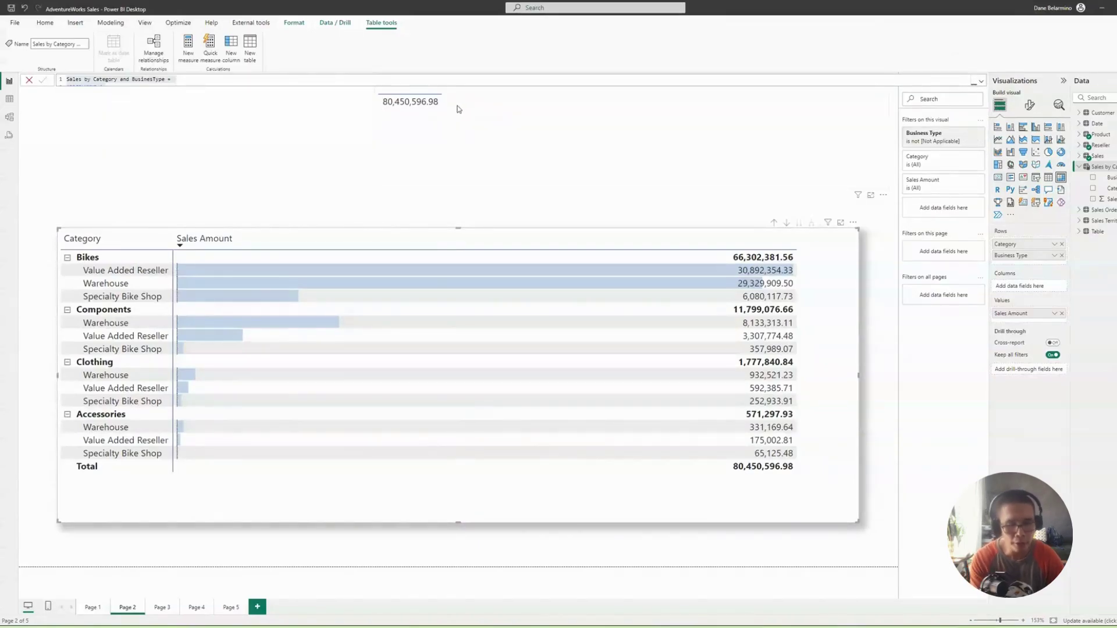
pyautogui.click(458, 110)
pyautogui.press('Delete')
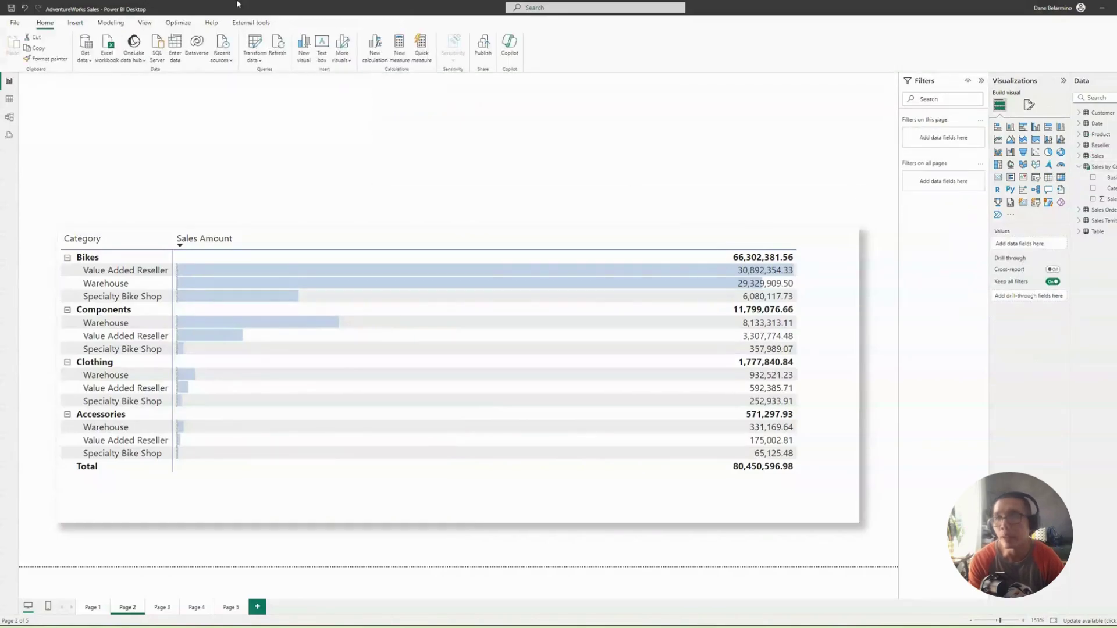
# Start a Performance analyzer recording and refresh the visuals on Page 2
pyautogui.click(163, 23)
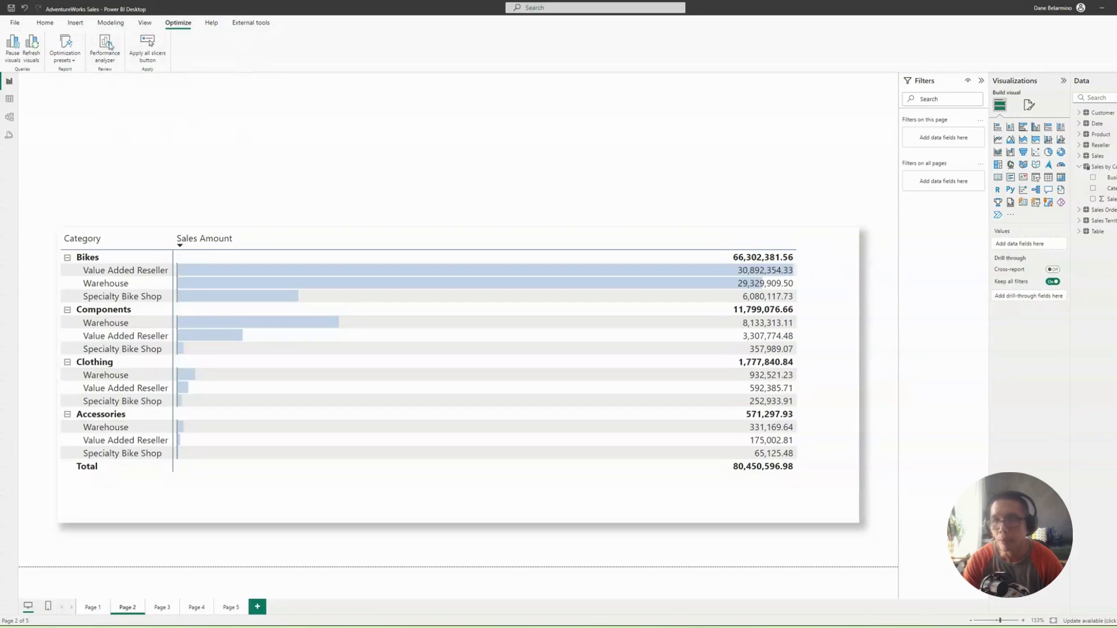
pyautogui.click(115, 46)
pyautogui.click(833, 95)
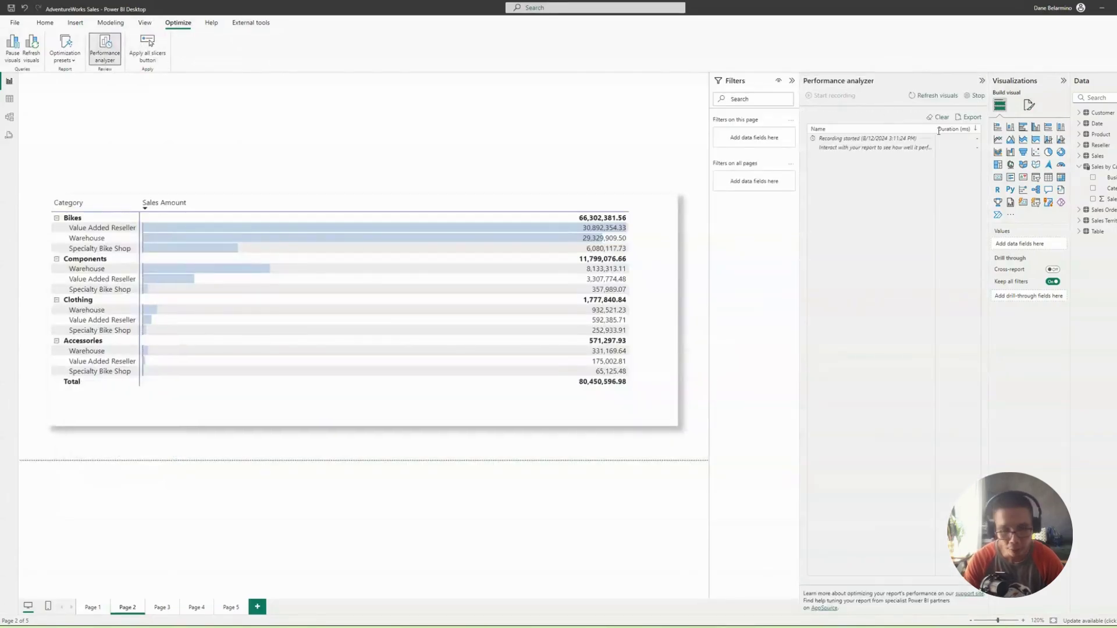
pyautogui.click(934, 97)
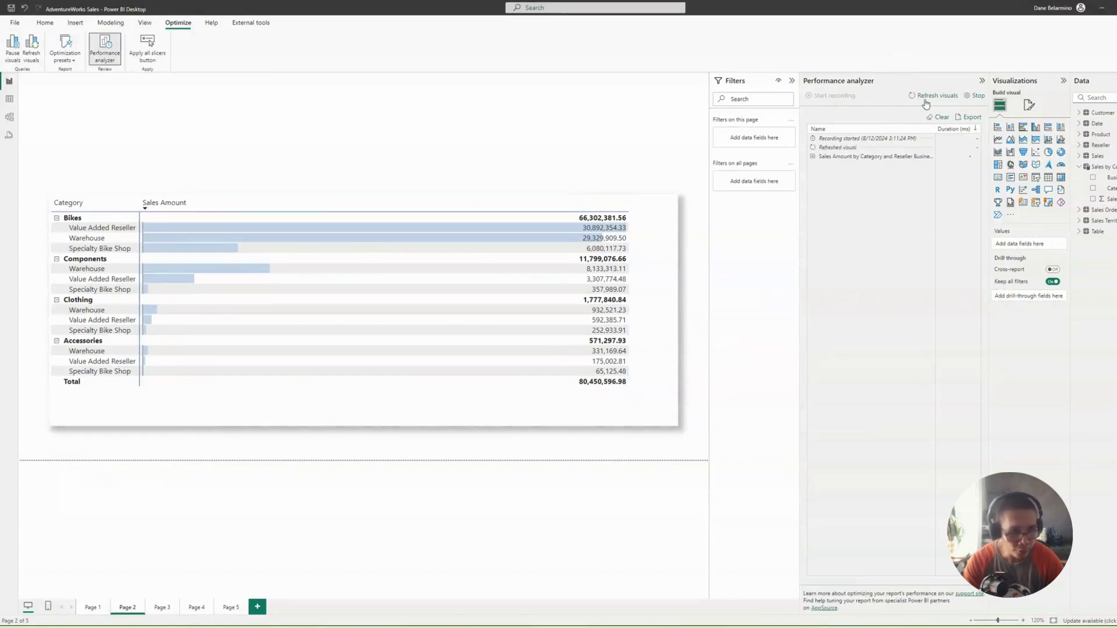
# Expand the recorded Sales Amount matrix entry and run its query in DAX Query View
pyautogui.click(544, 423)
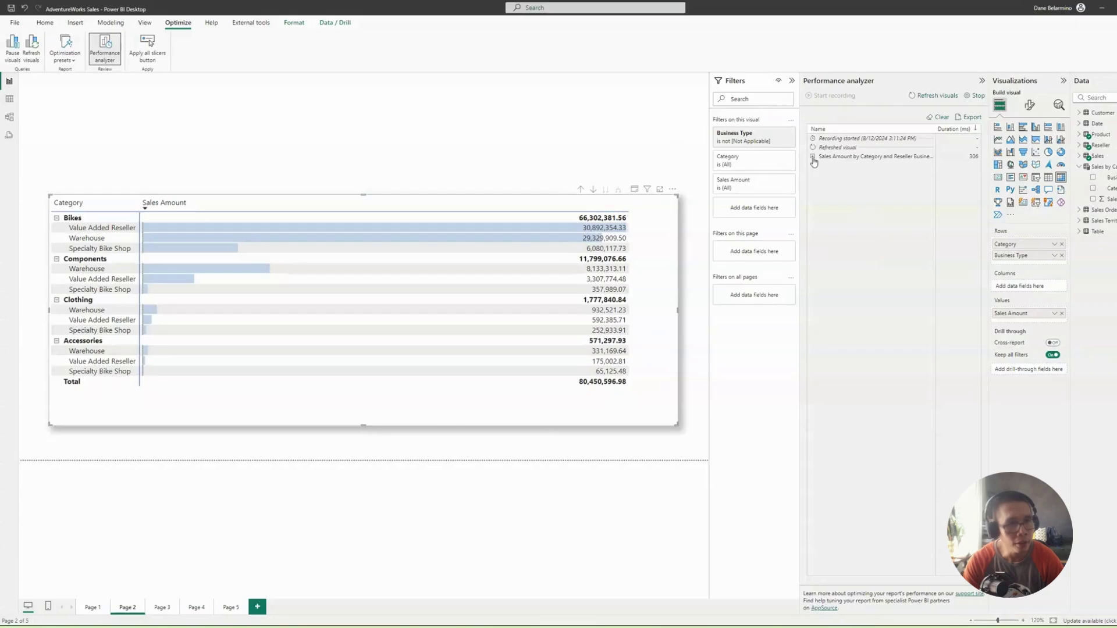
pyautogui.click(858, 157)
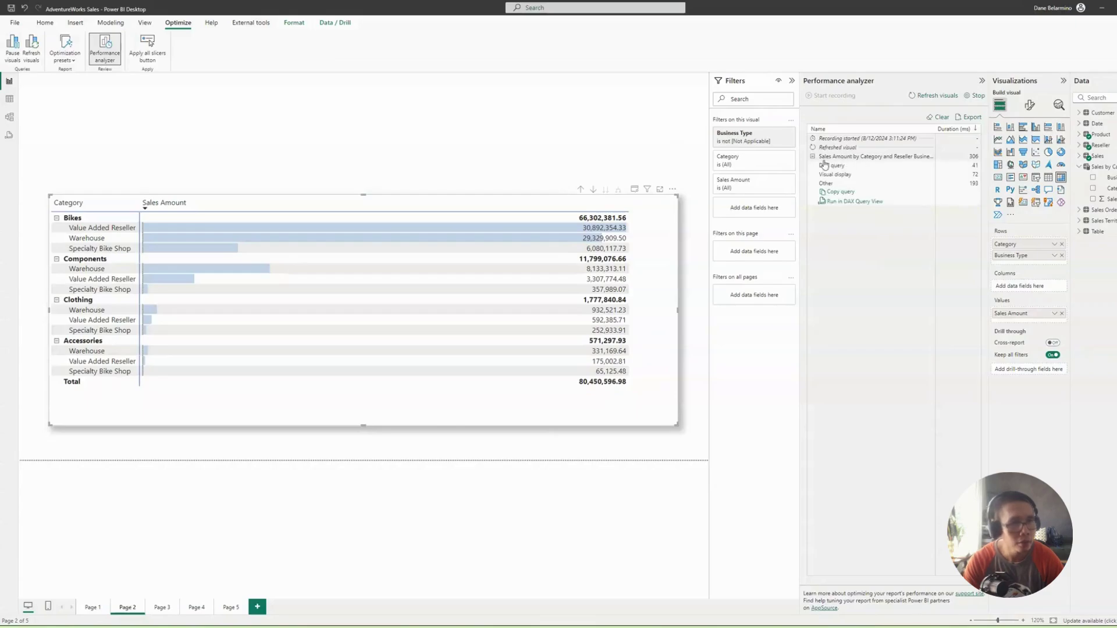
pyautogui.click(853, 202)
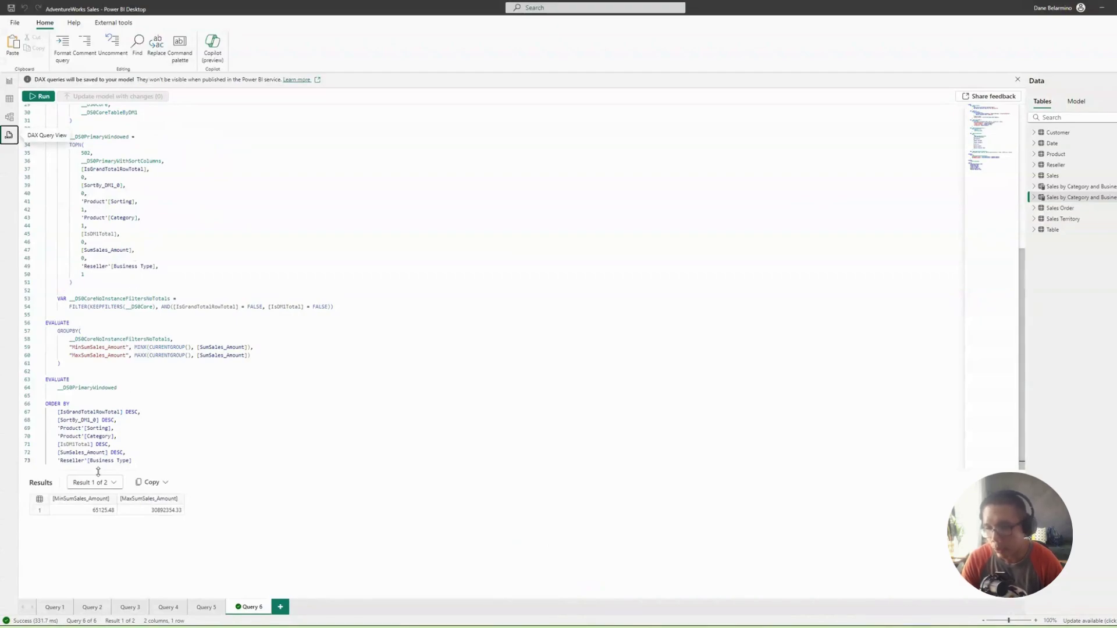
# Examine the two EVALUATE statements at the end of Query 6, highlighting the GROUPBY block with the minimum and maximum sales amounts
pyautogui.click(164, 382)
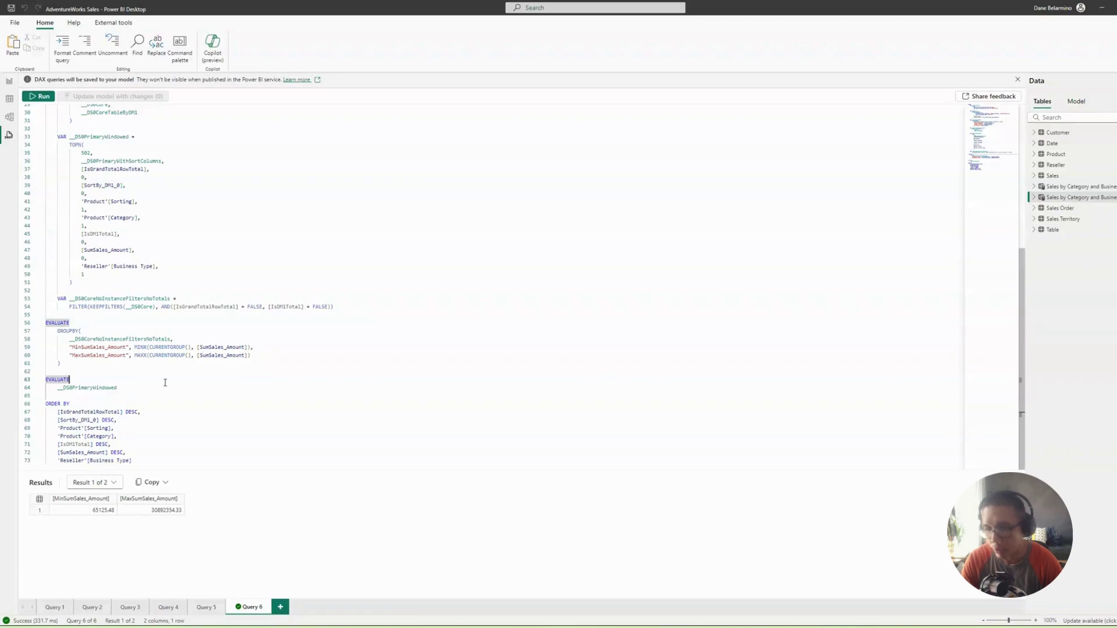
pyautogui.click(48, 323)
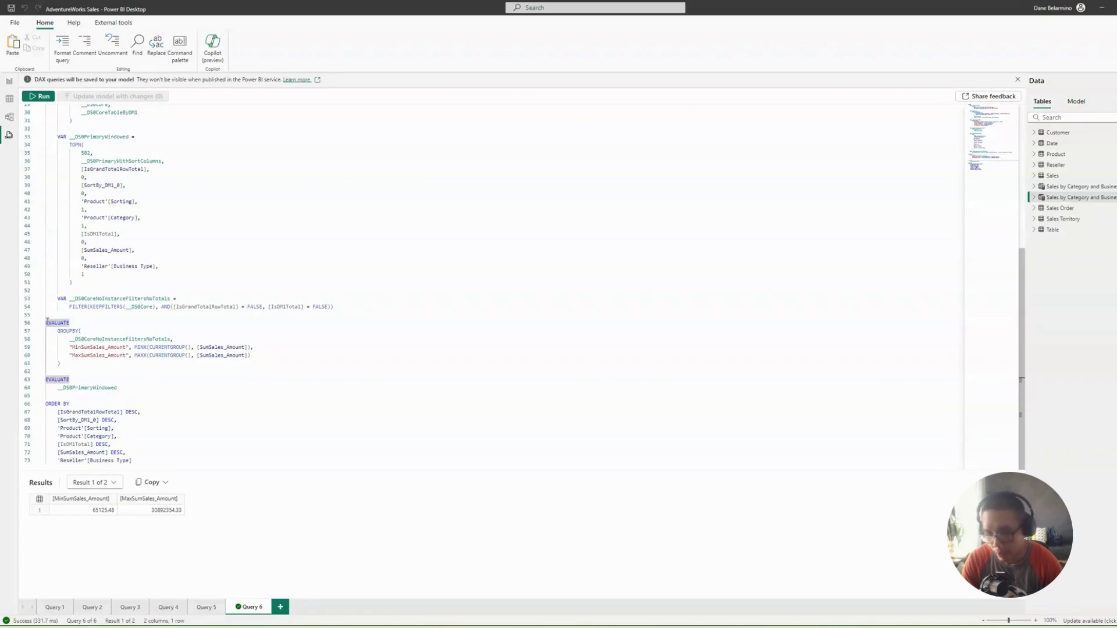
pyautogui.hotkey('shift', 'Down')
pyautogui.hotkey('shift', 'Down')
pyautogui.hotkey('shift', 'Down')
pyautogui.hotkey('shift', 'Down')
pyautogui.hotkey('shift', 'Down')
pyautogui.hotkey('shift', 'Down')
pyautogui.hotkey('shift', 'Down')
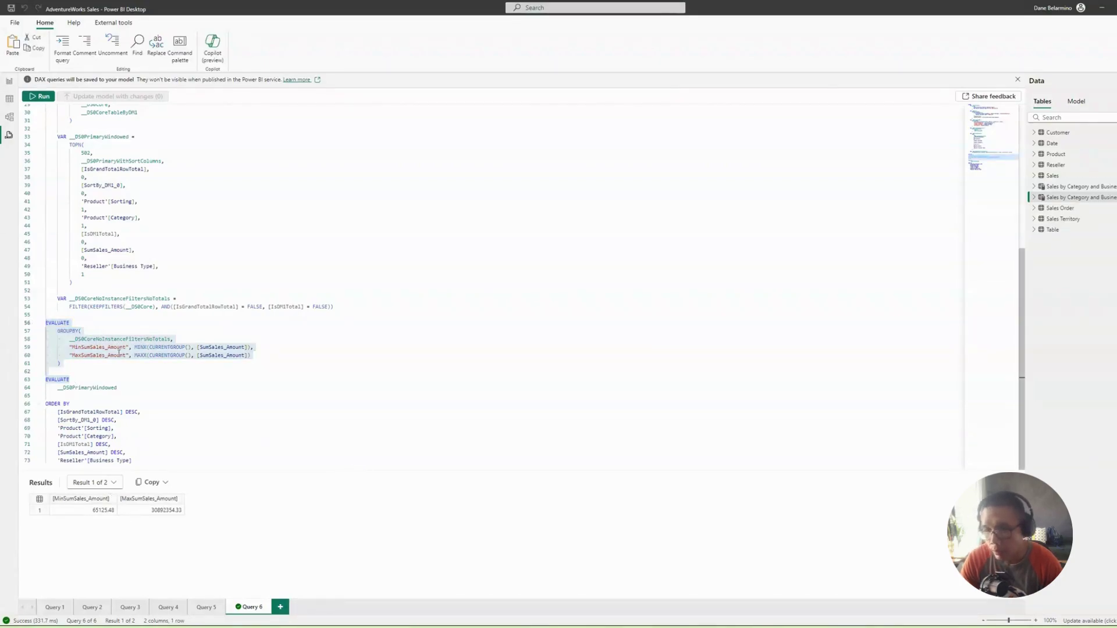
pyautogui.click(139, 399)
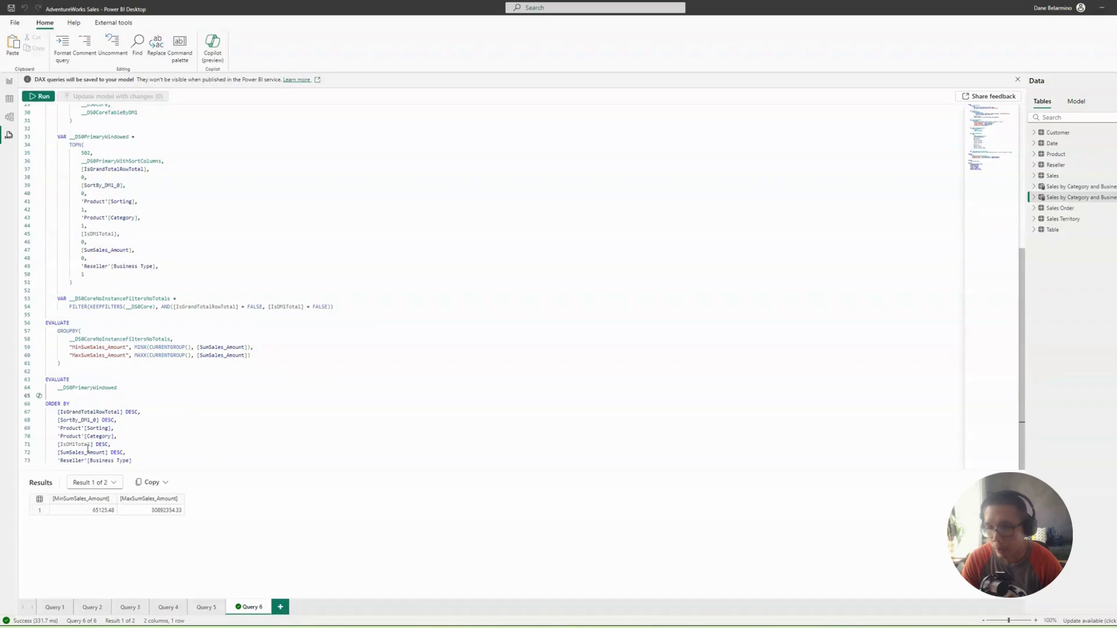
# Examine the variable definitions of Query 6 up to its beginning and highlight the name __DS0PrimaryWithSortColumns
pyautogui.scroll(5, 82, 222)
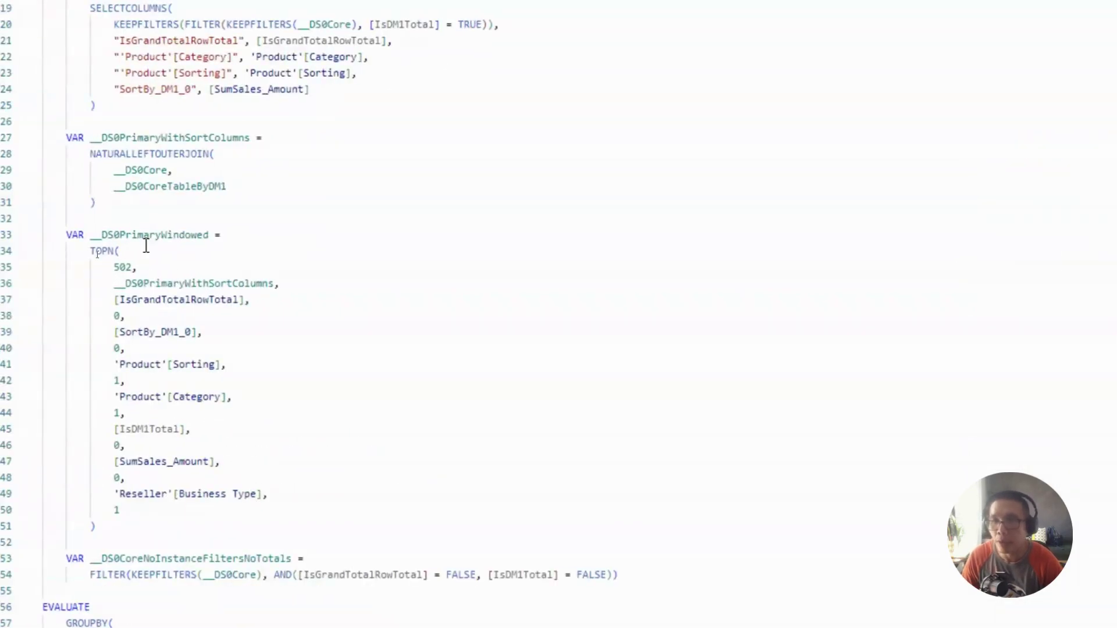
pyautogui.scroll(3, 222, 260)
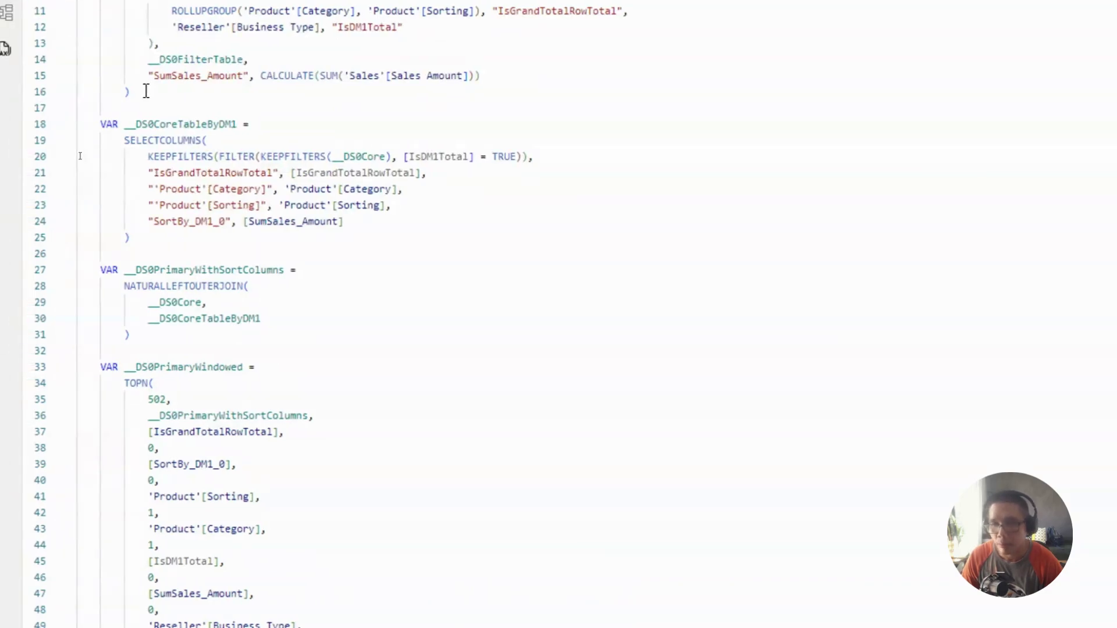
pyautogui.scroll(3, 231, 326)
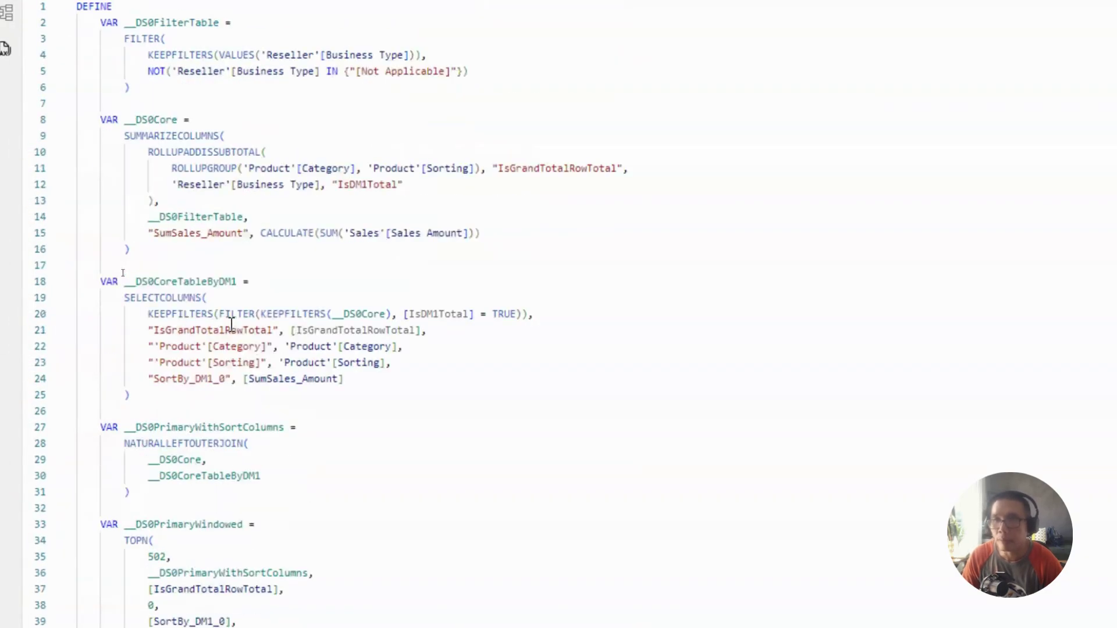
pyautogui.scroll(-2, 231, 324)
pyautogui.scroll(-2, 232, 324)
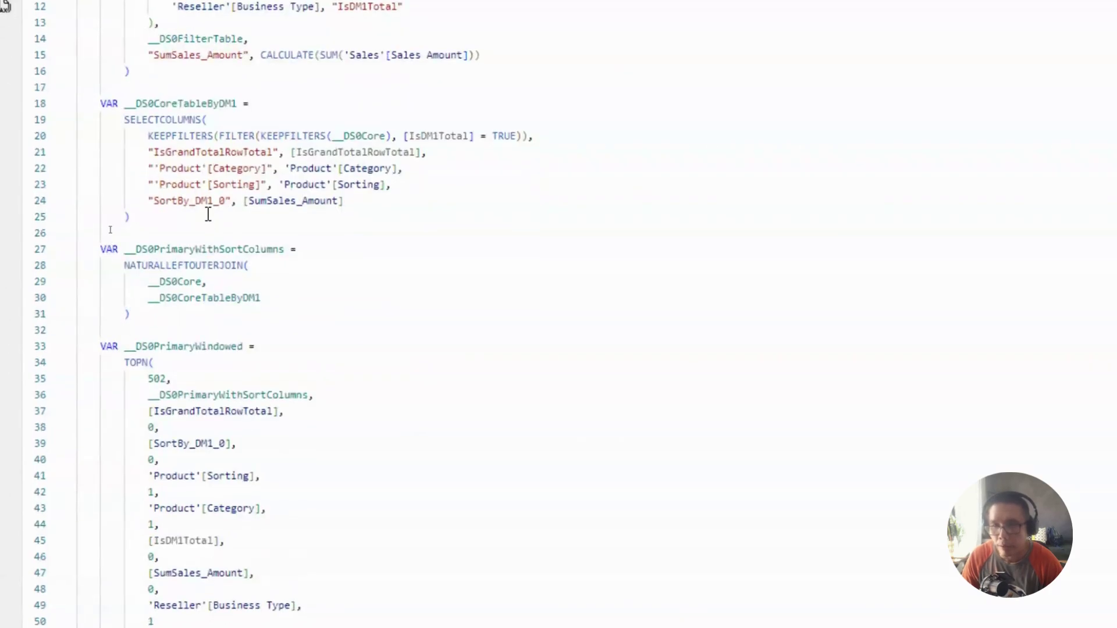
pyautogui.doubleClick(206, 249)
pyautogui.doubleClick(206, 249)
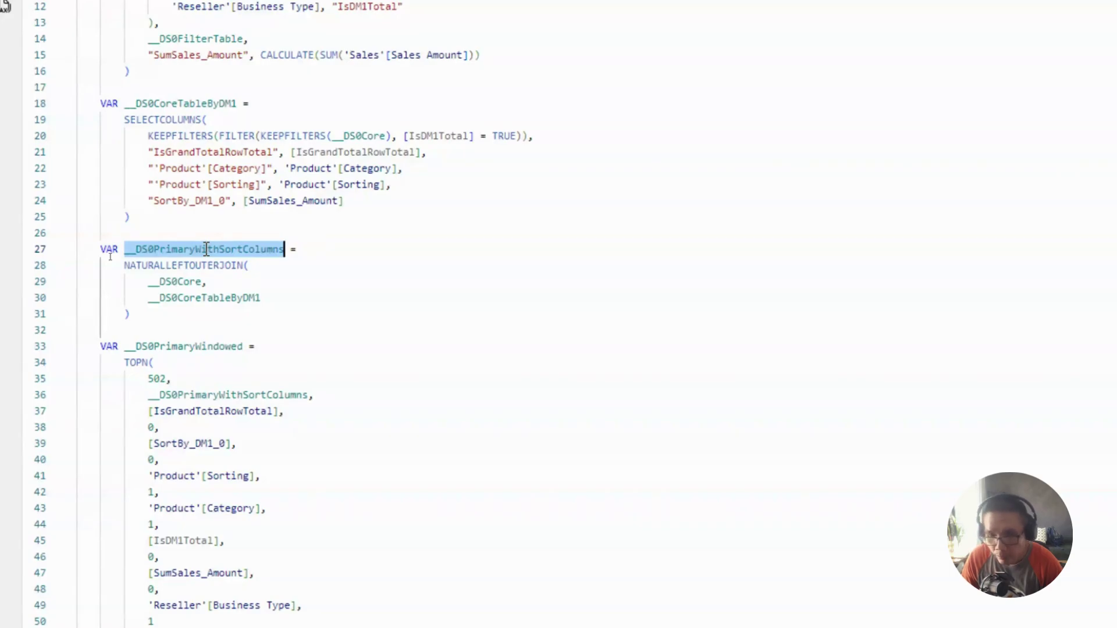
# Show Result 2 of Query 6, enlarge the results area to fit all rows and inspect the grand total row
pyautogui.click(93, 483)
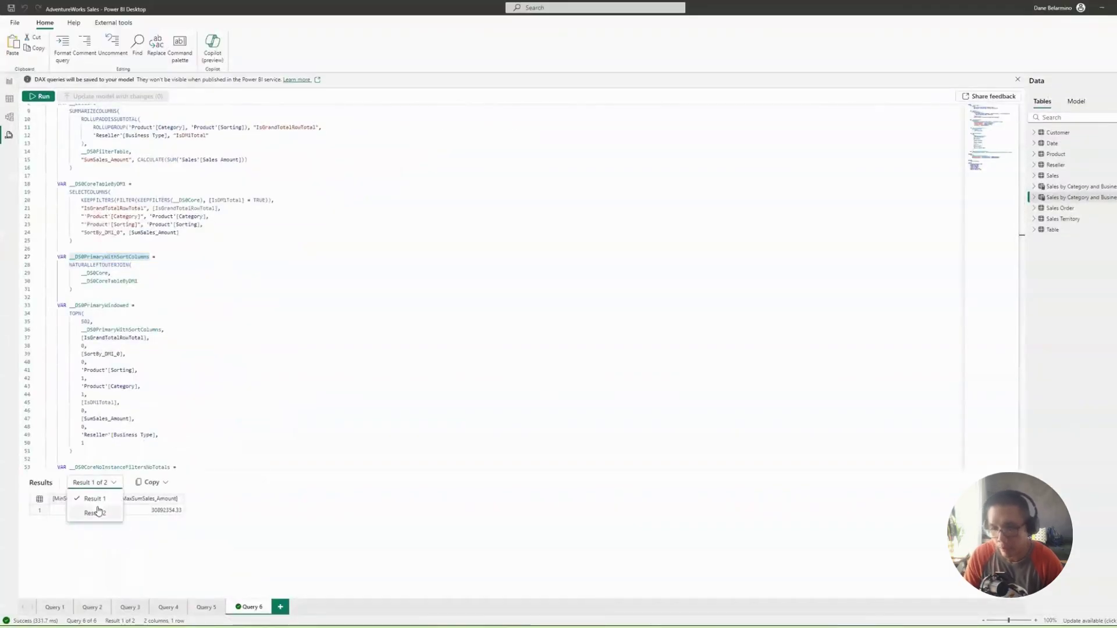
pyautogui.click(96, 513)
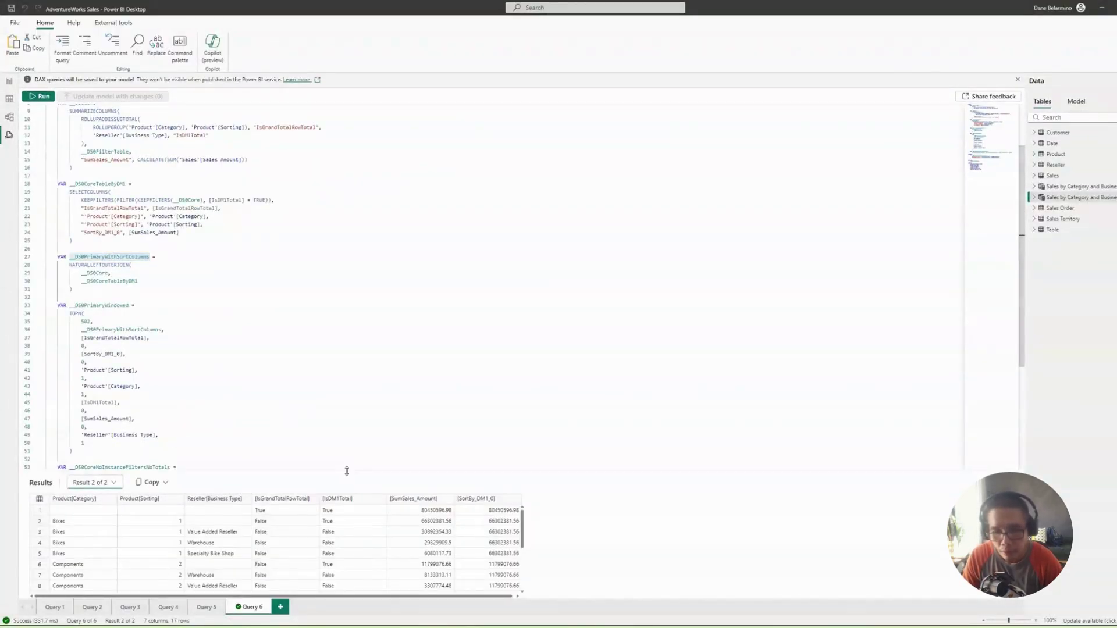
pyautogui.moveTo(344, 468); pyautogui.dragTo(342, 321)
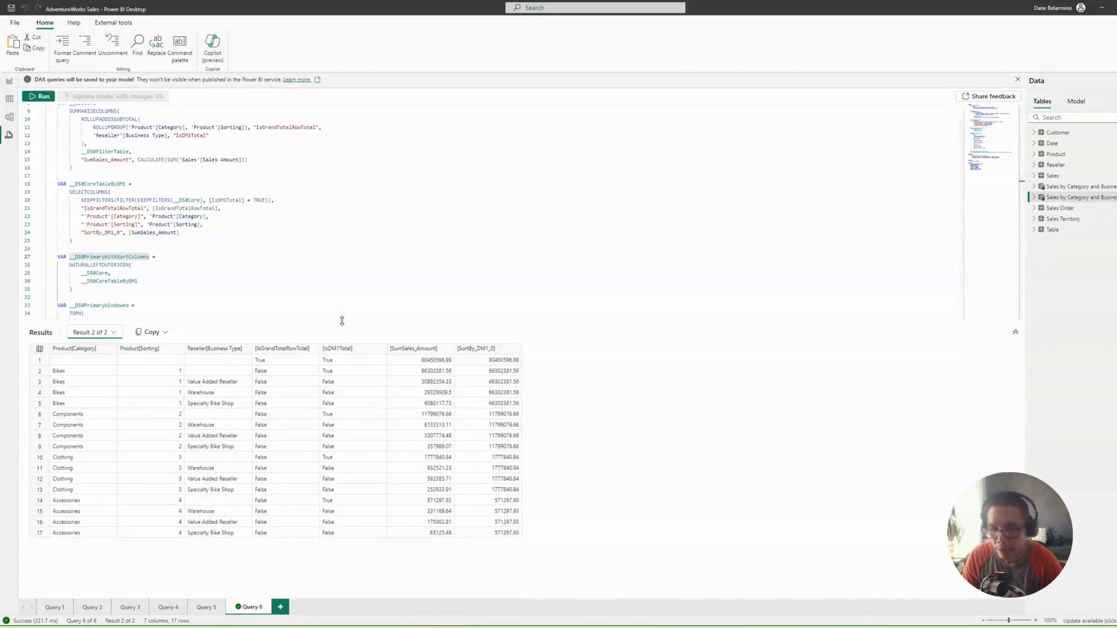
pyautogui.click(74, 362)
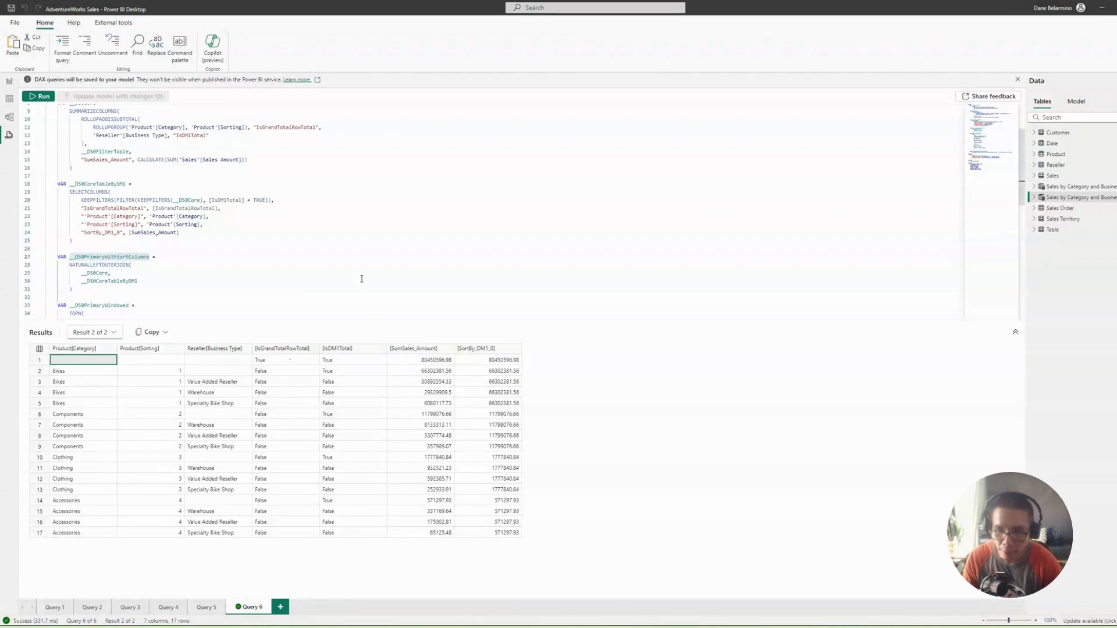
# Return to the Page 2 matrix and turn off its row subtotals, leaving column subtotals on
pyautogui.click(9, 83)
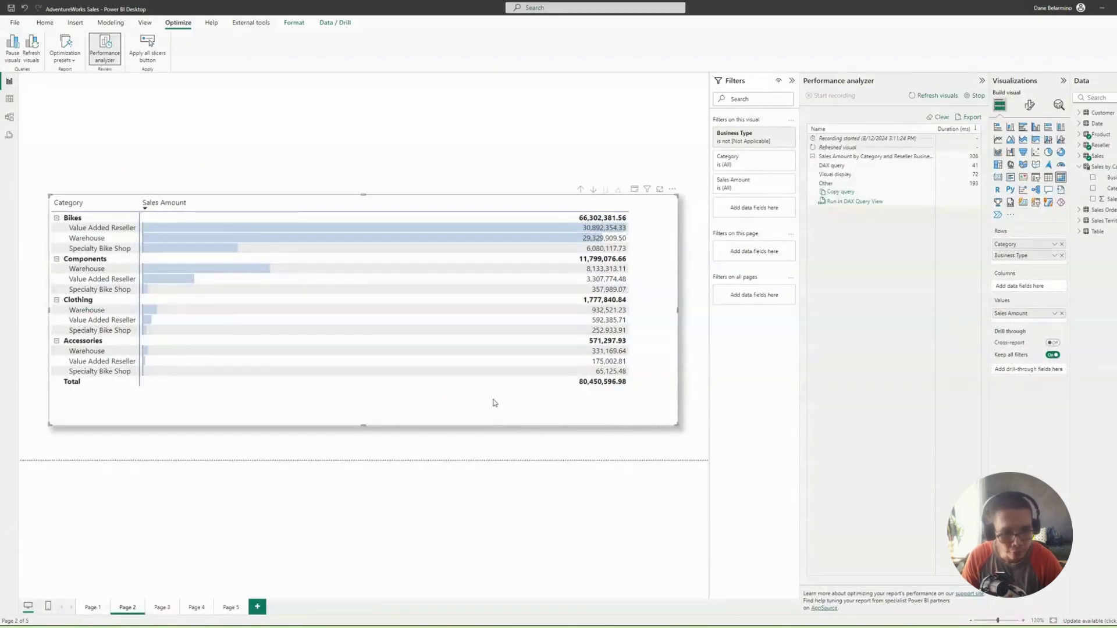
pyautogui.click(1030, 105)
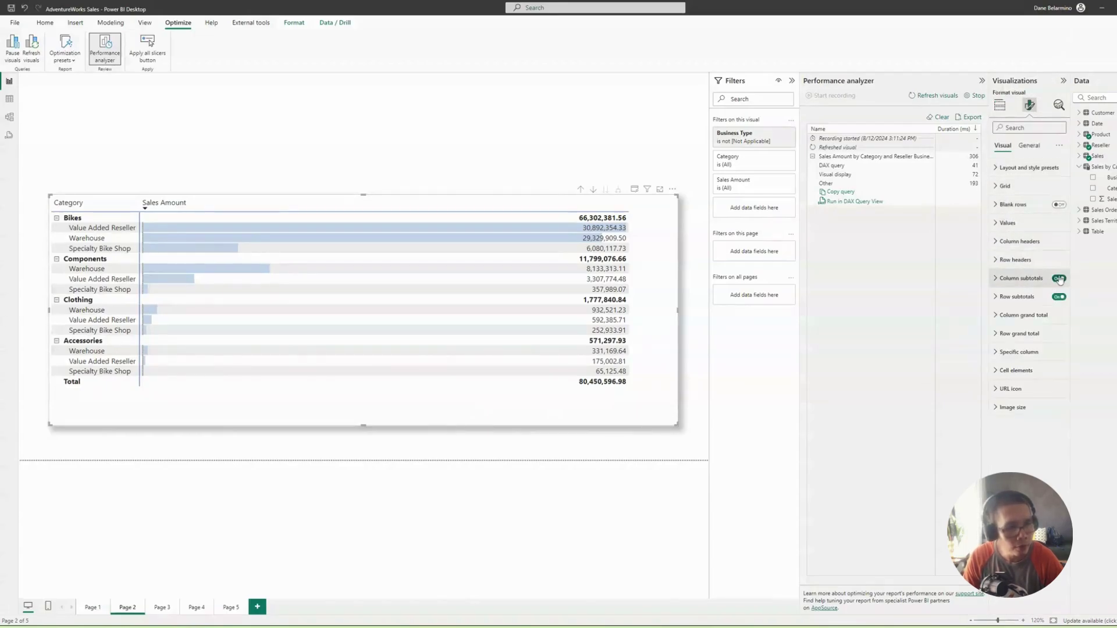
pyautogui.click(1060, 279)
pyautogui.click(1059, 280)
pyautogui.click(1059, 298)
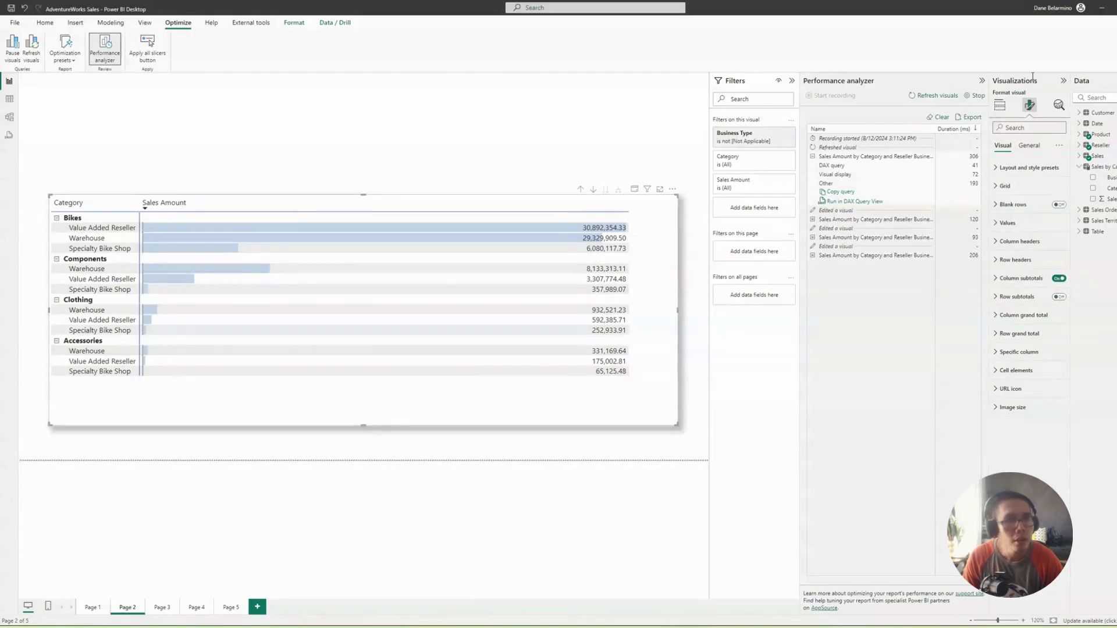
# Clear the Performance analyzer log, refresh the visuals and run the matrix's new query in DAX Query View
pyautogui.click(942, 118)
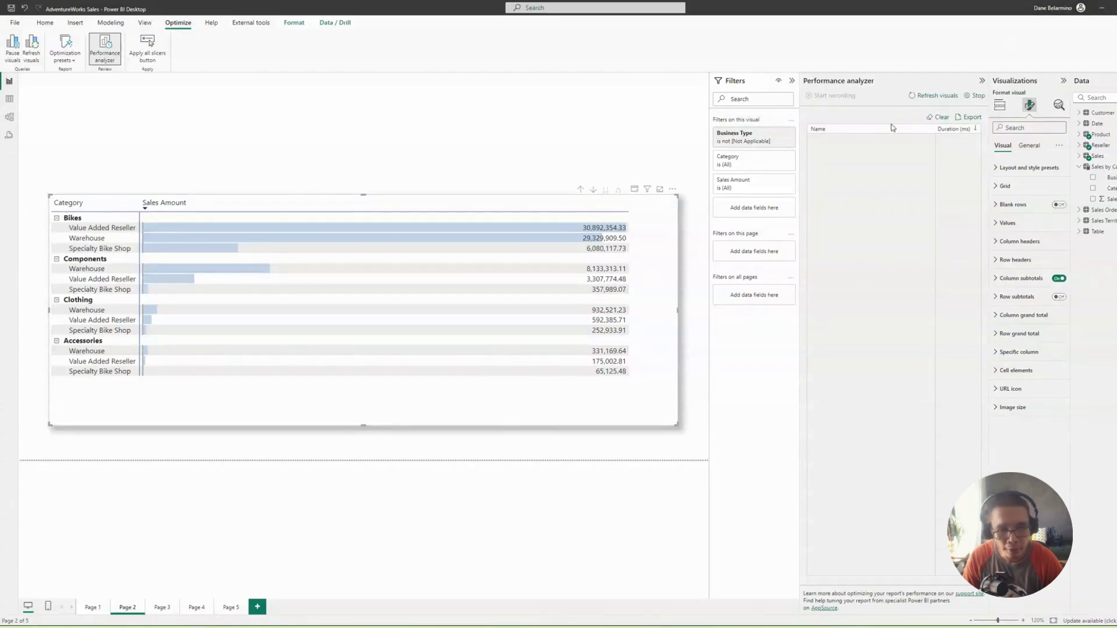
pyautogui.click(935, 96)
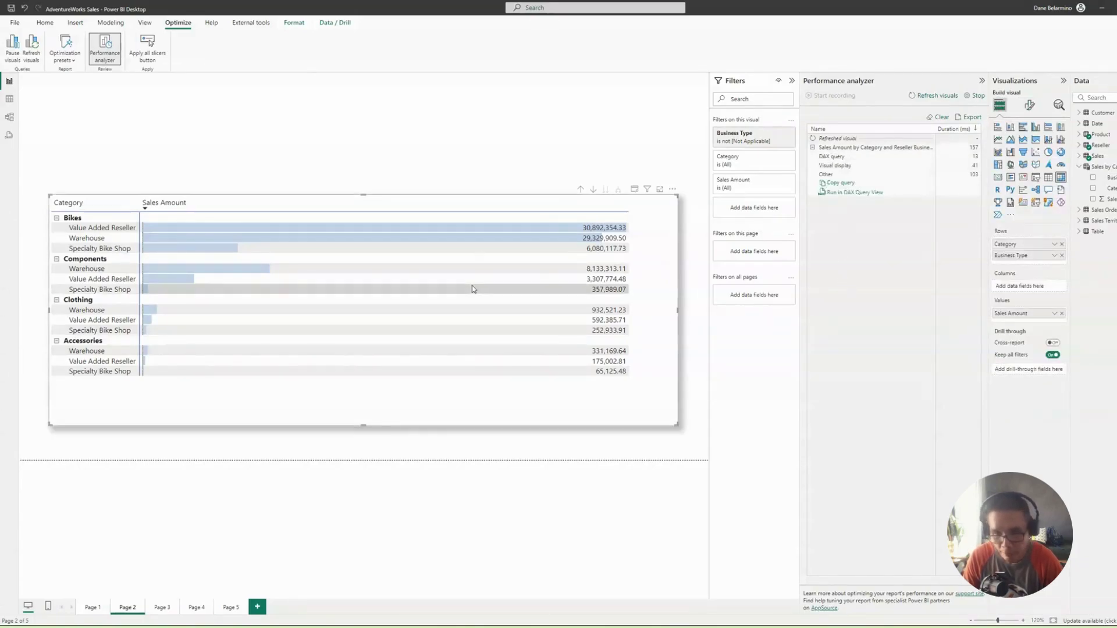
pyautogui.click(856, 192)
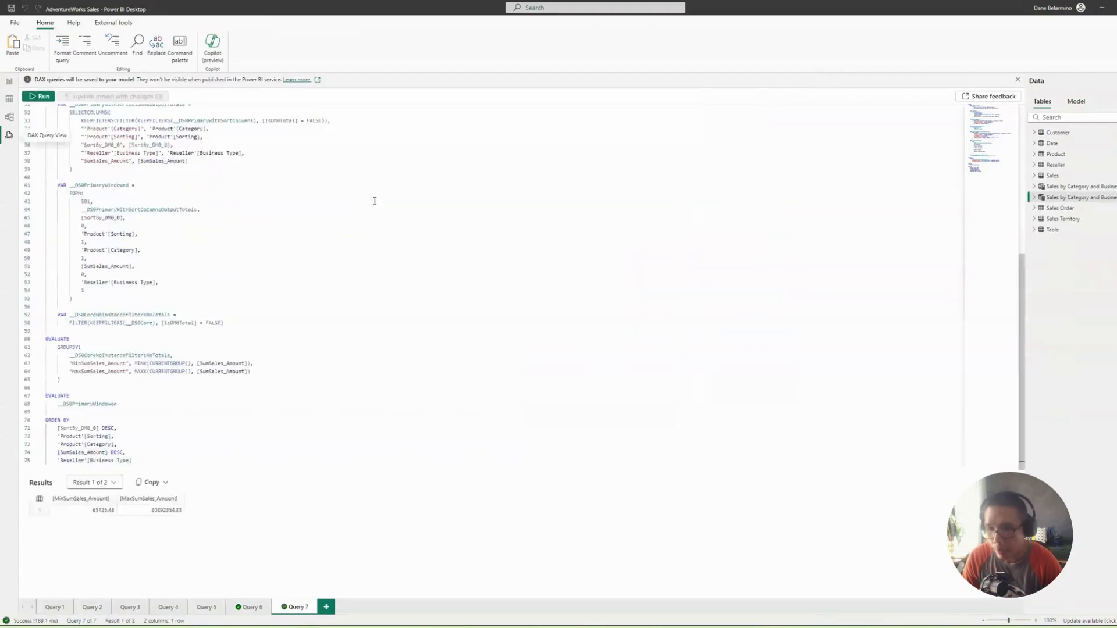
# Show Result 2 of Query 7 and enlarge the results area to read every row
pyautogui.click(91, 483)
pyautogui.click(95, 515)
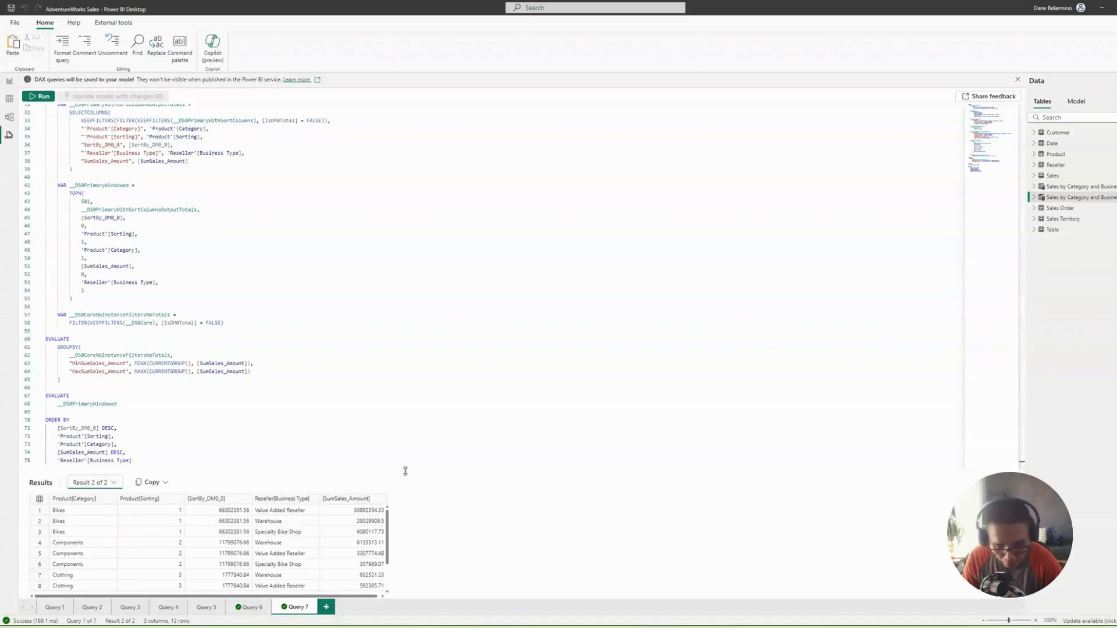
pyautogui.moveTo(405, 471); pyautogui.dragTo(415, 287)
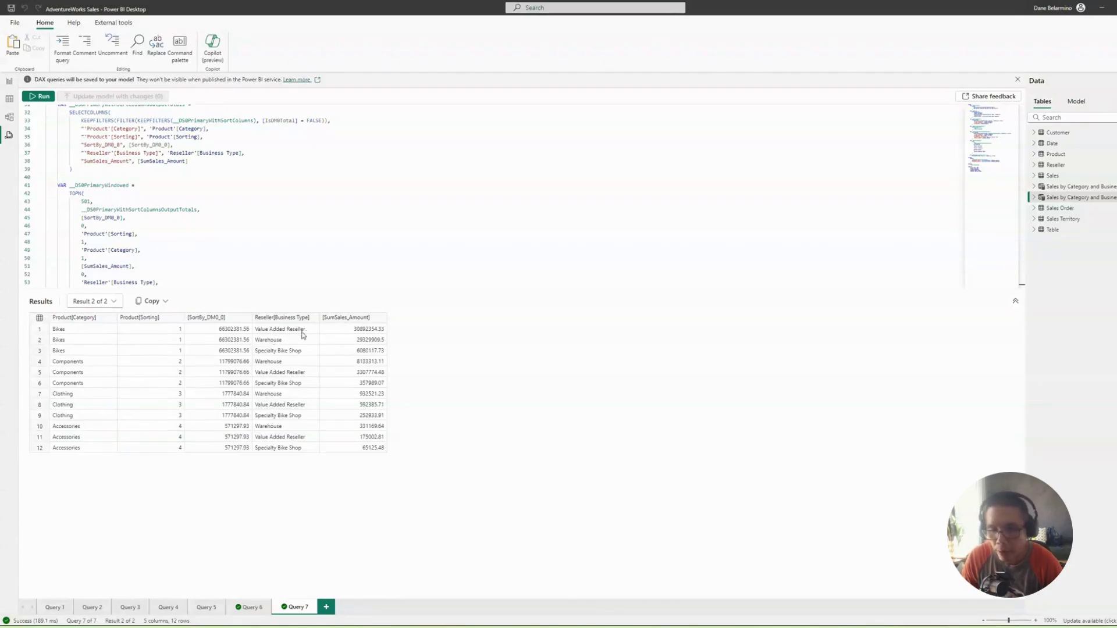
# Give the Query 7 editor more height, review its variable definitions from the beginning and highlight the name __DS0Core
pyautogui.moveTo(306, 287); pyautogui.dragTo(303, 433)
pyautogui.scroll(10, 319, 352)
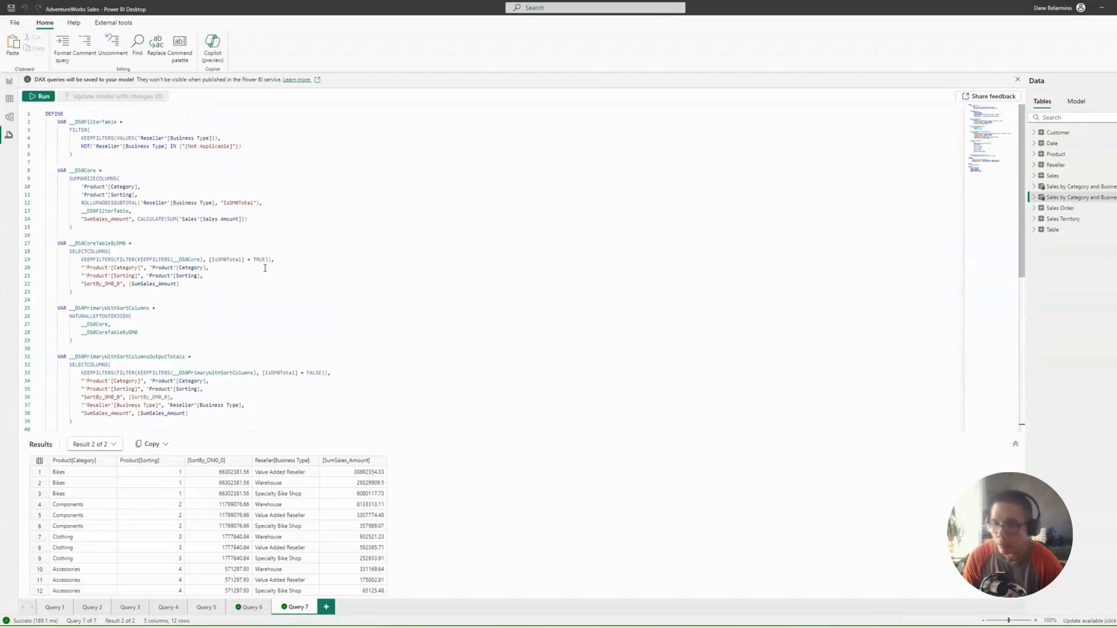
pyautogui.scroll(-2, 232, 339)
pyautogui.scroll(2, 232, 339)
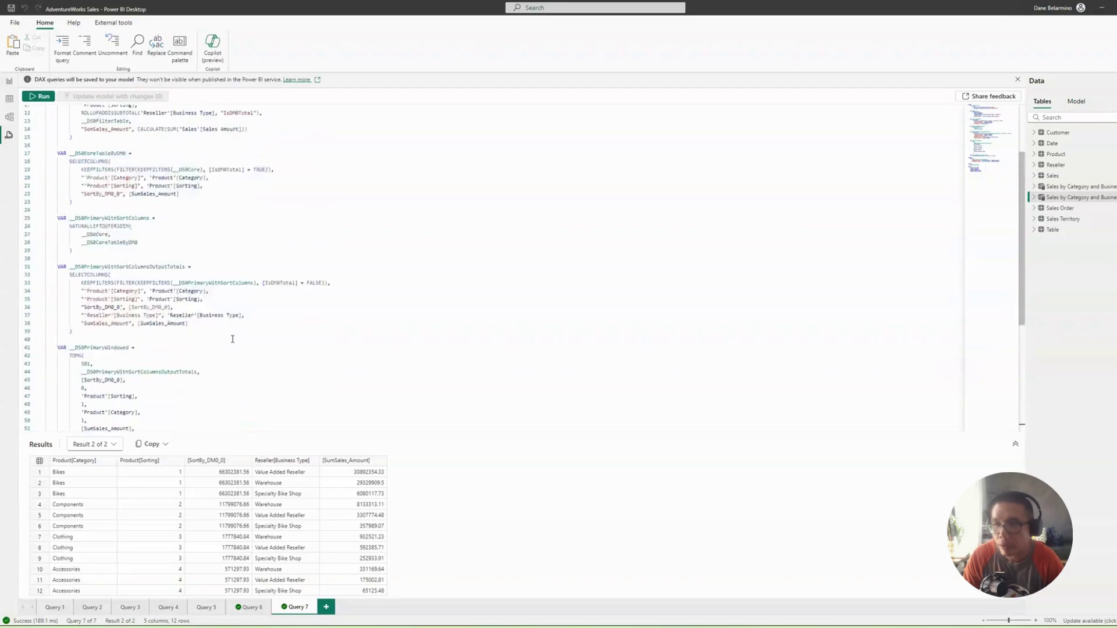
pyautogui.doubleClick(86, 171)
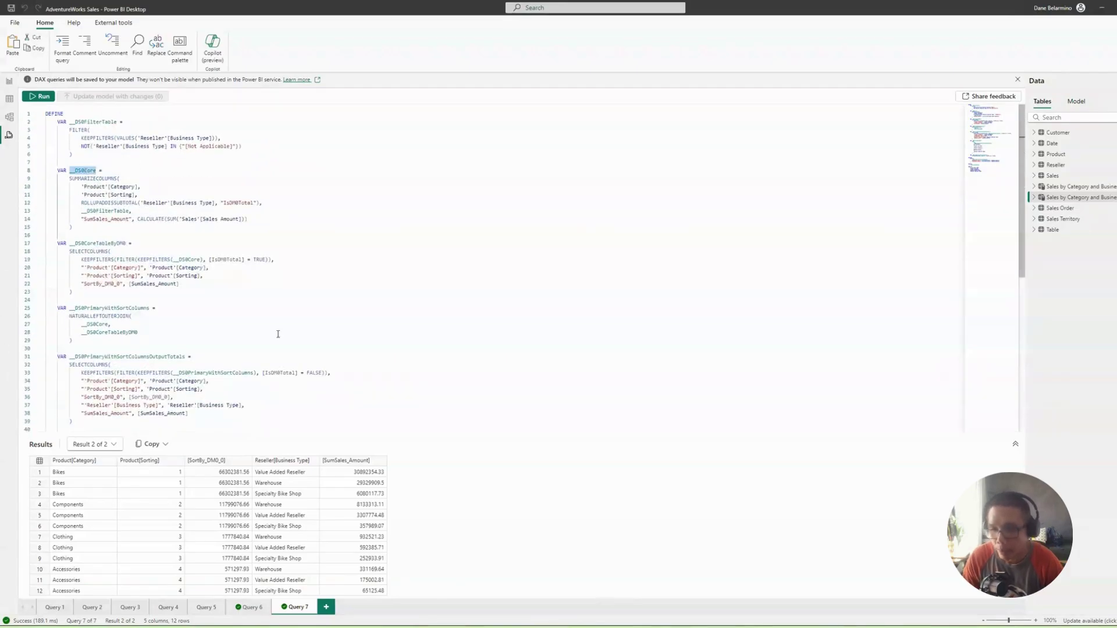
# Delete the EVALUATE GROUPBY block and the ORDER BY clause from the end of Query 7
pyautogui.scroll(-9, 277, 331)
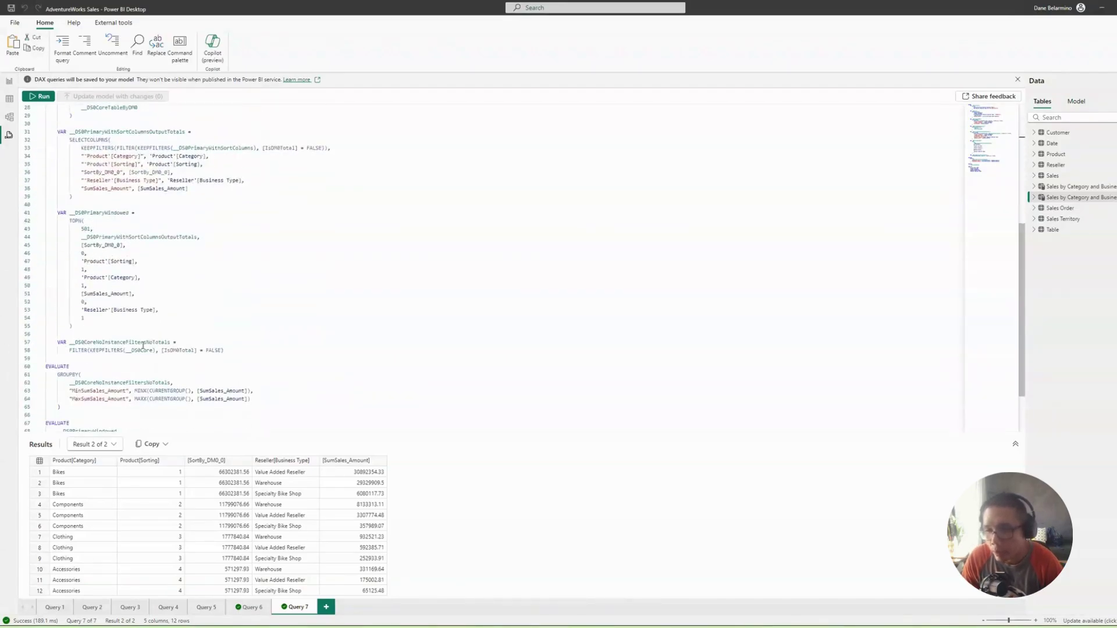
pyautogui.scroll(-3, 46, 362)
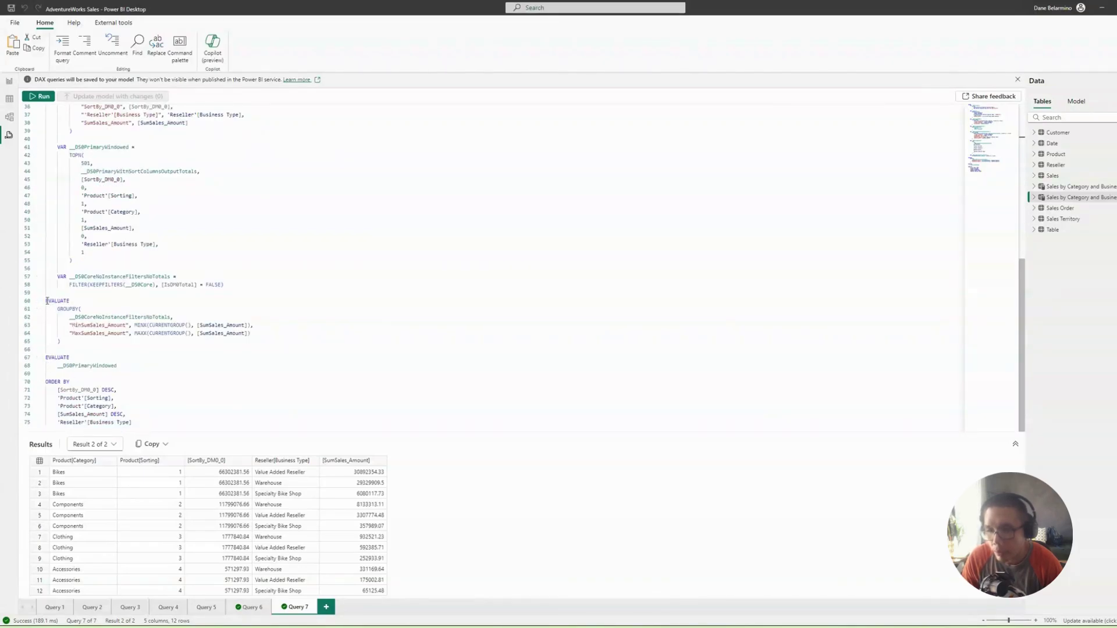
pyautogui.moveTo(46, 300); pyautogui.dragTo(98, 348)
pyautogui.press('Delete')
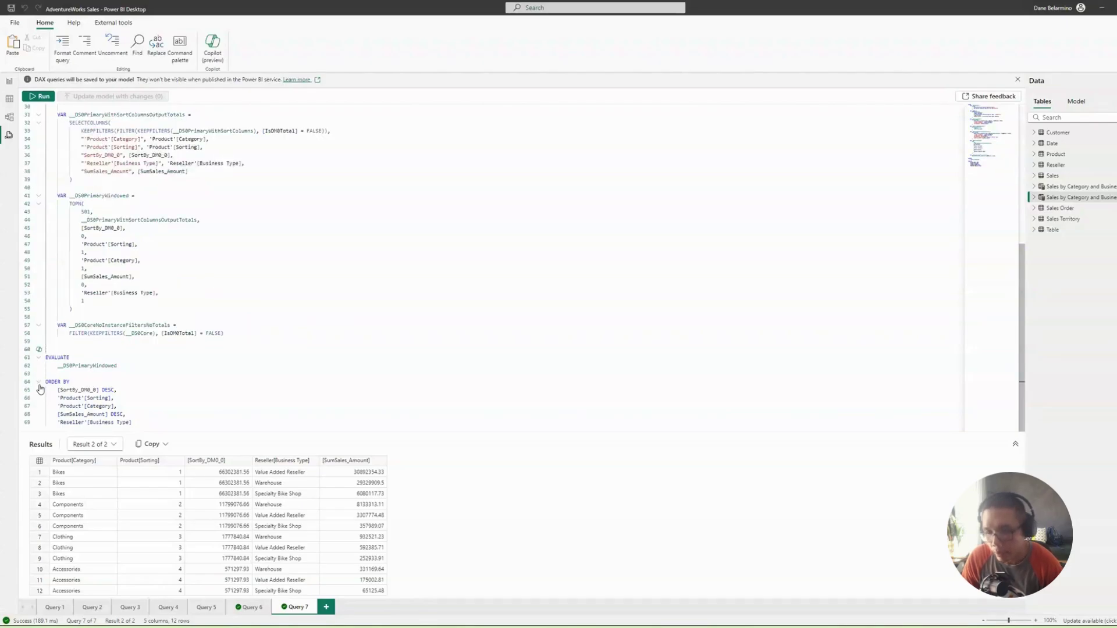
pyautogui.moveTo(45, 381); pyautogui.dragTo(165, 430)
pyautogui.press('Delete')
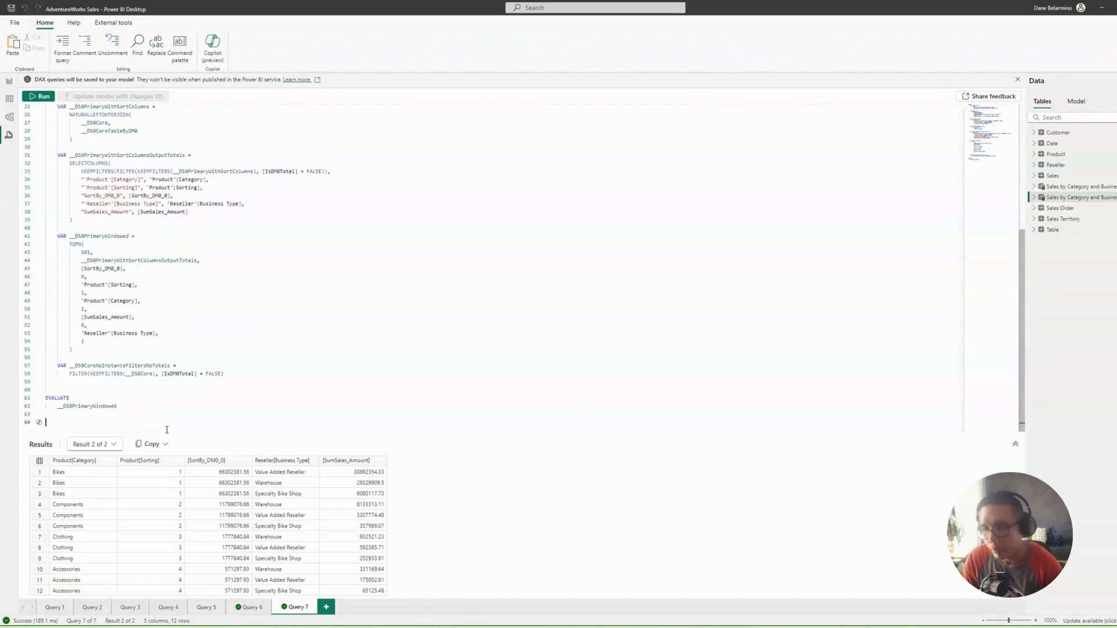
# Replace __DS0PrimaryWindowed with __DS0Core in the remaining EVALUATE statement and run Query 7
pyautogui.doubleClick(108, 406)
pyautogui.write('__DS0Core')
pyautogui.click(43, 98)
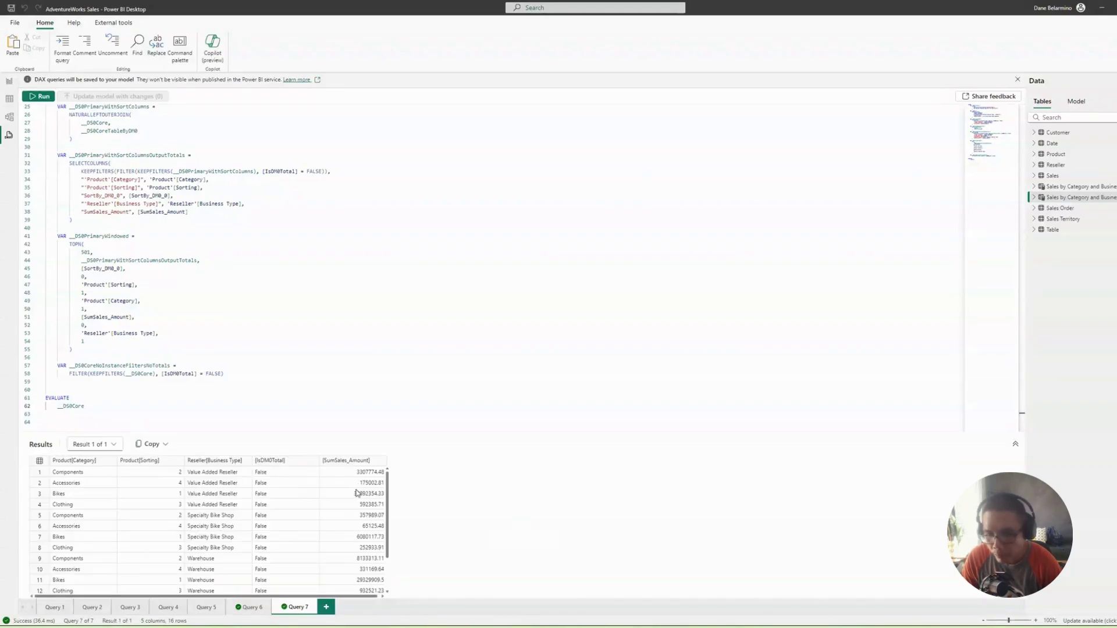
# Delete the __DS0PrimaryWindowed variable definition from Query 7 and run the query
pyautogui.scroll(3, 325, 408)
pyautogui.scroll(4, 326, 408)
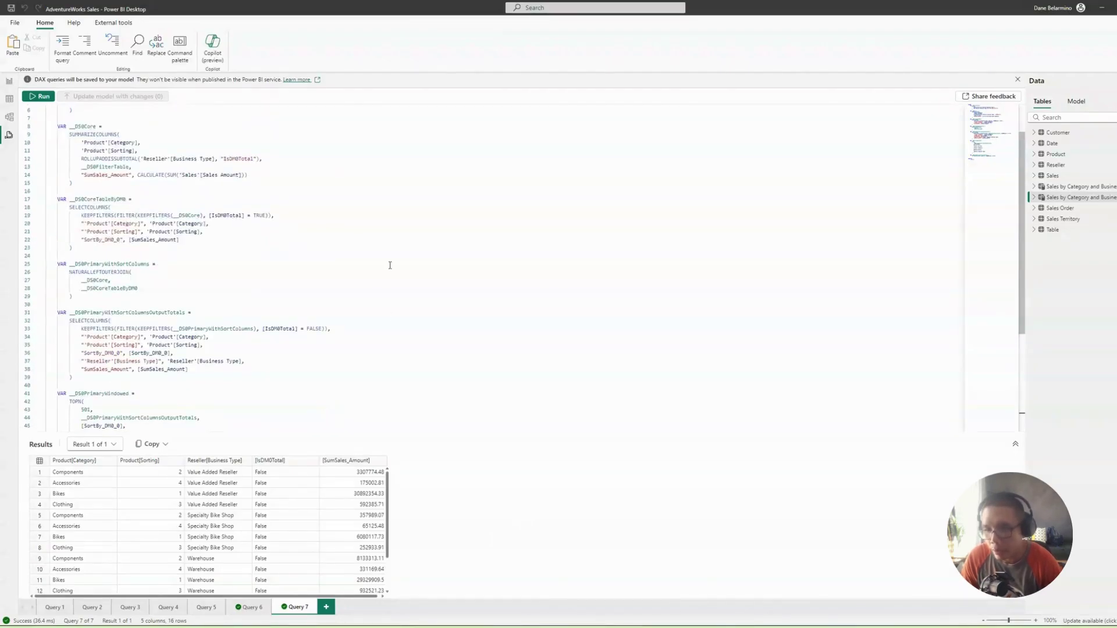
pyautogui.scroll(-4, 390, 266)
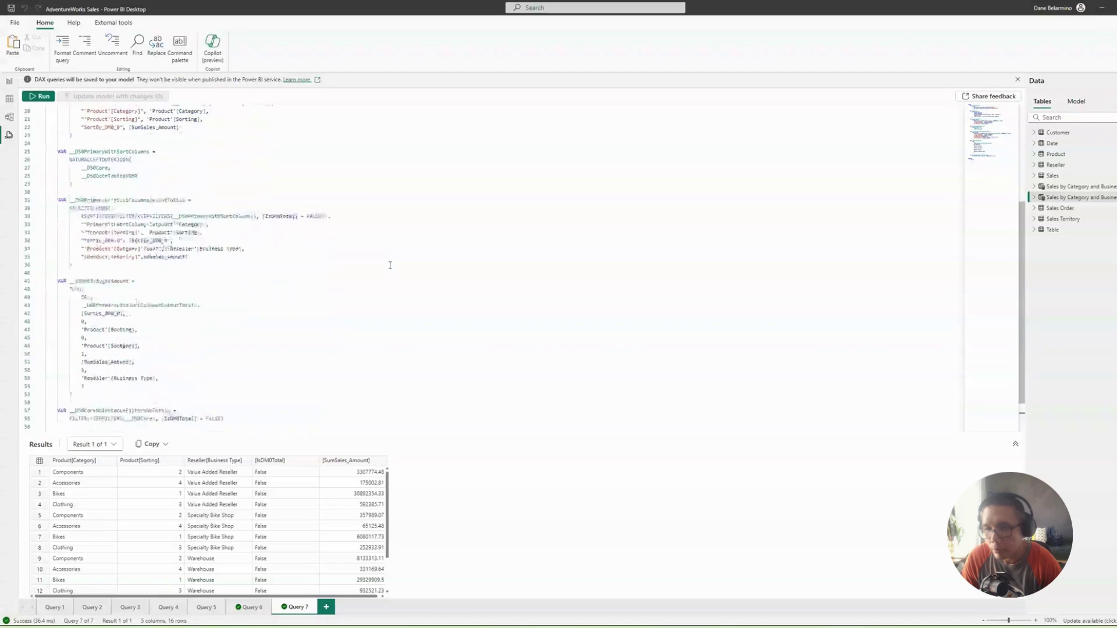
pyautogui.scroll(-3, 390, 265)
pyautogui.moveTo(90, 348); pyautogui.dragTo(44, 228)
pyautogui.press('BackSpace')
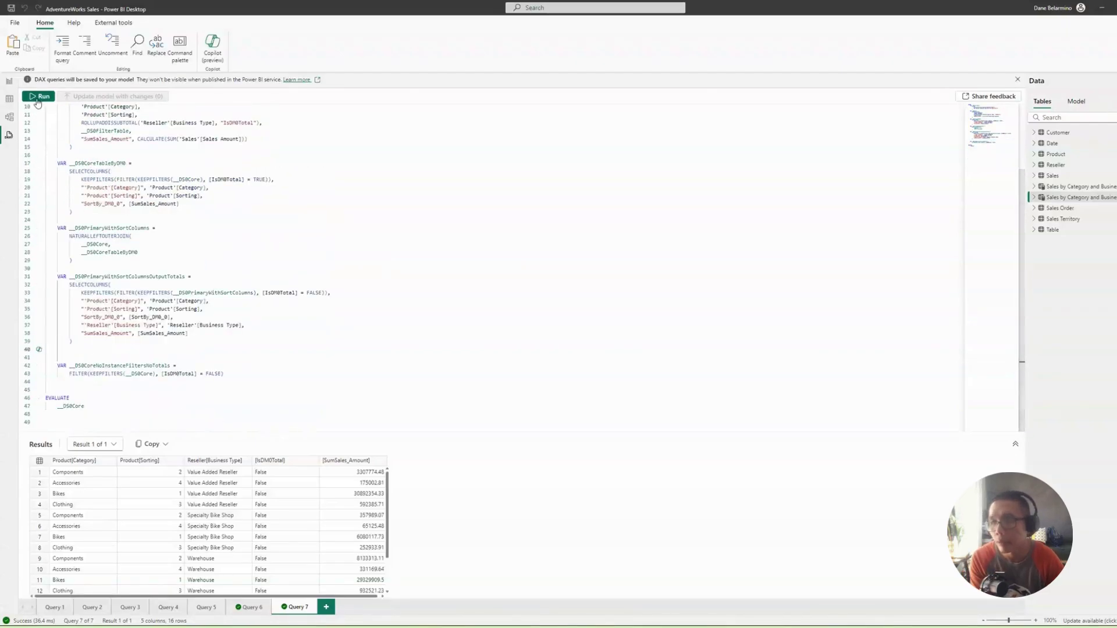
# Delete the variable definitions from __DS0CoreTableByDM0 through __DS0CoreNoInstanceFiltersNoTotals in Query 7, keeping only __DS0FilterTable and __DS0Core
pyautogui.click(105, 301)
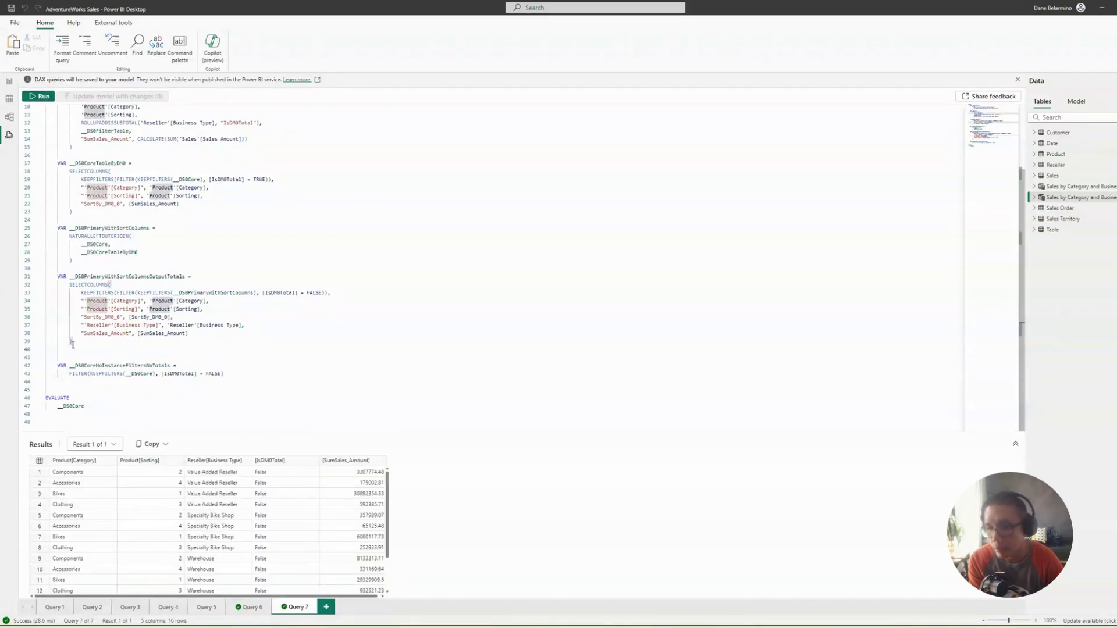
pyautogui.moveTo(75, 344); pyautogui.dragTo(34, 277)
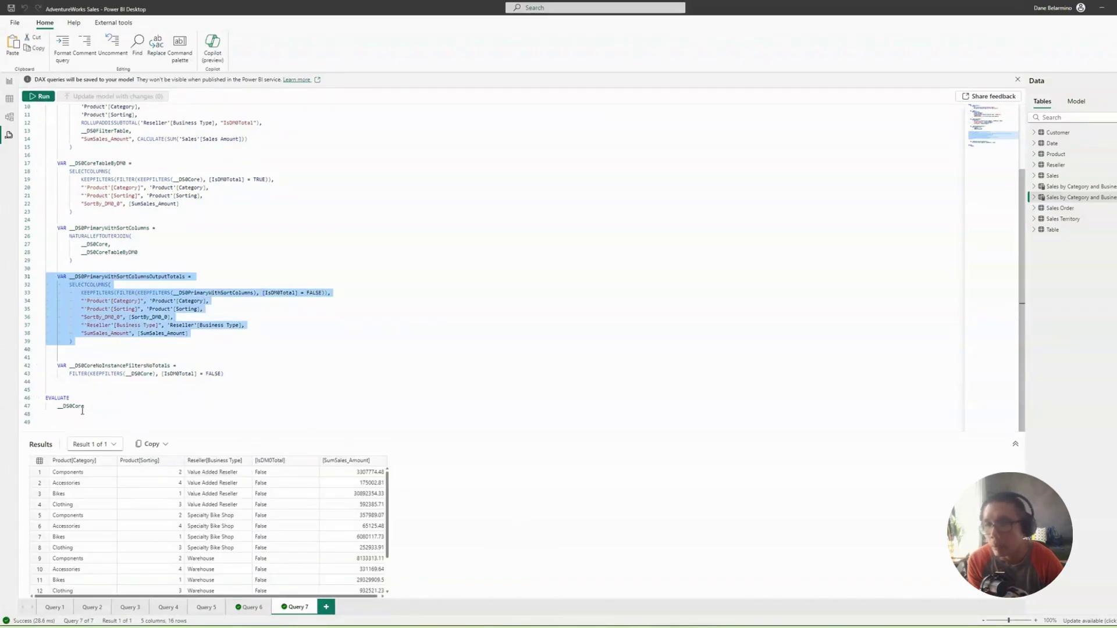
pyautogui.scroll(1, 105, 309)
pyautogui.click(228, 397)
pyautogui.moveTo(228, 397); pyautogui.dragTo(23, 177)
pyautogui.press('Delete')
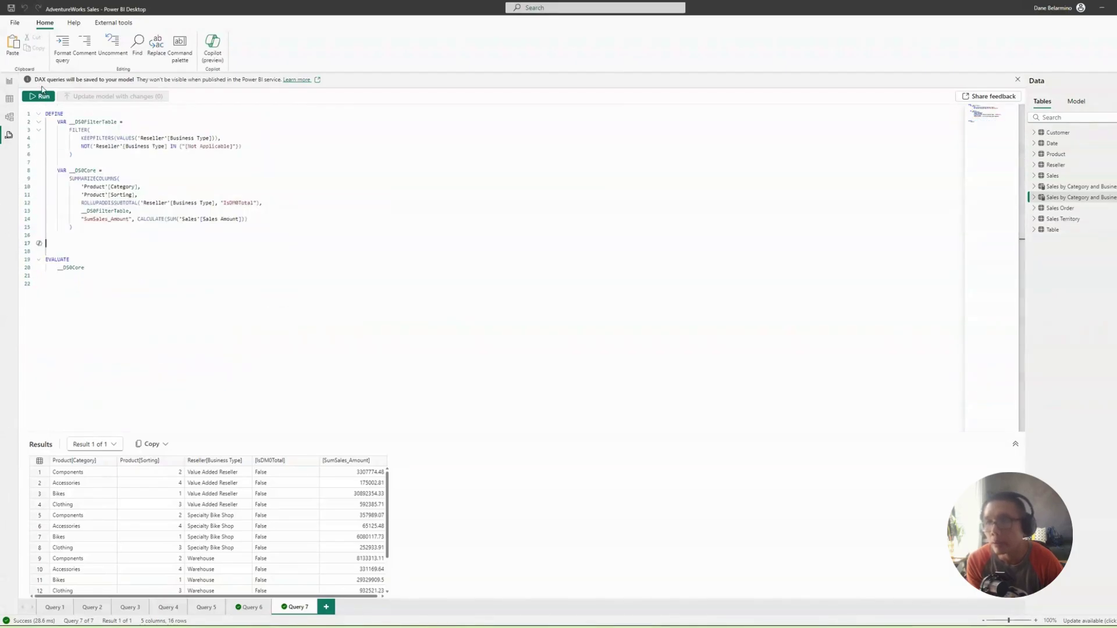
pyautogui.click(295, 162)
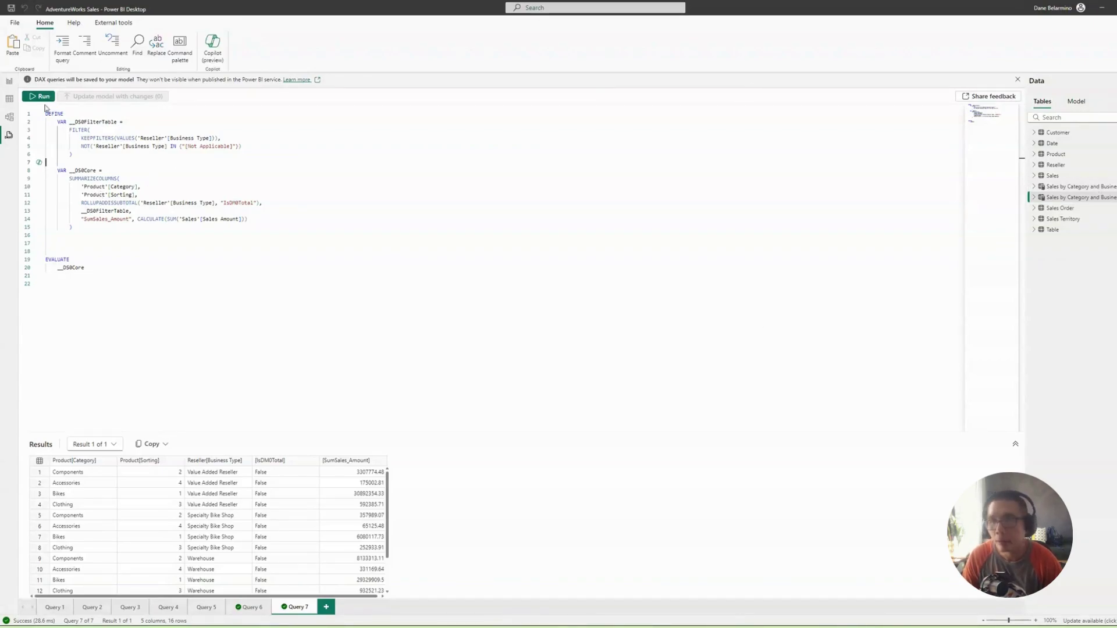
# Search the model's data for "categor", examine the Product table's Sorting column and its formula, and return to the DAX queries
pyautogui.click(10, 99)
pyautogui.click(1097, 97)
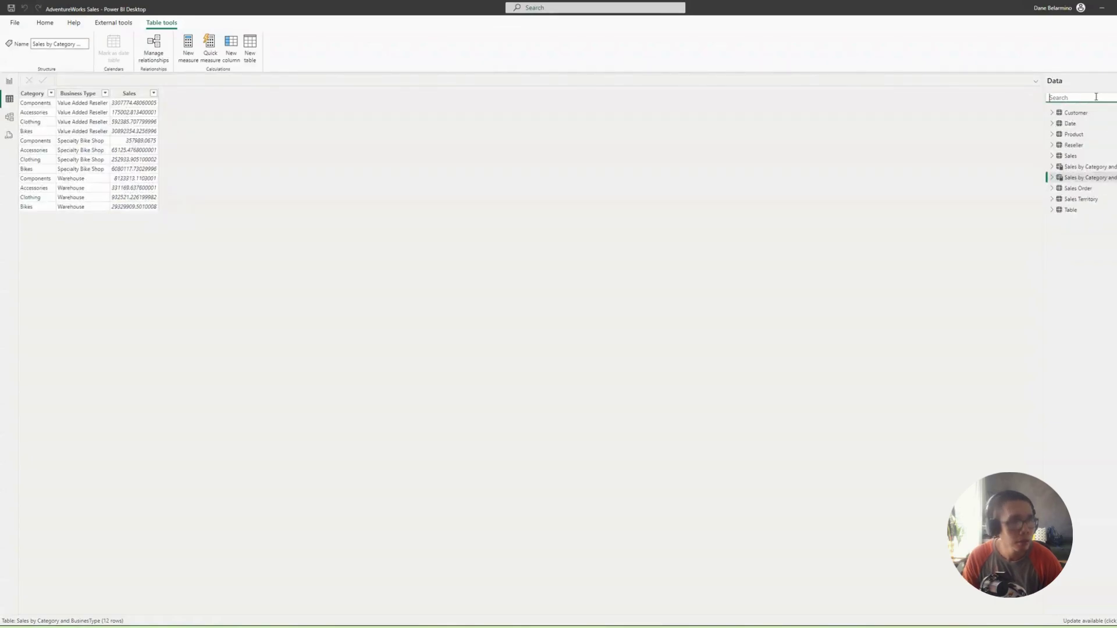
pyautogui.write('categor')
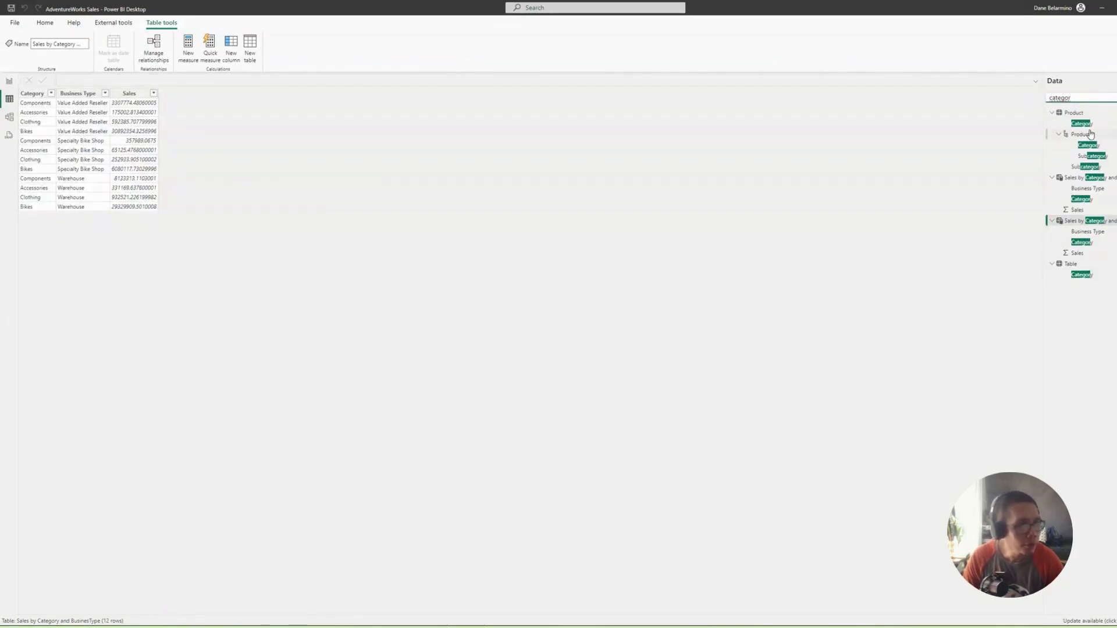
pyautogui.click(1076, 113)
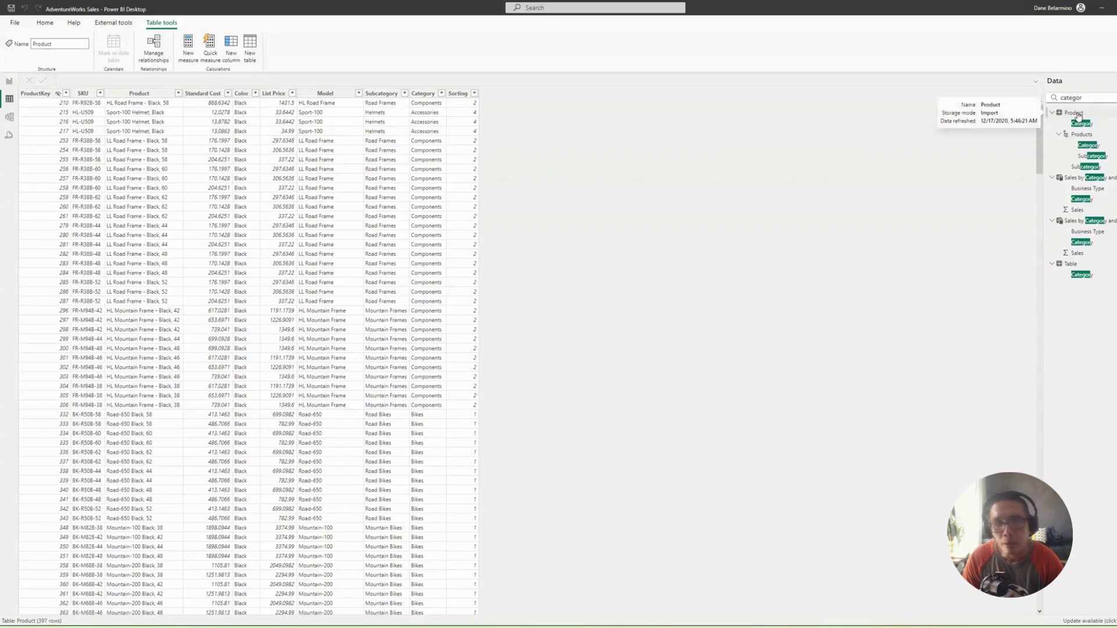
pyautogui.click(458, 93)
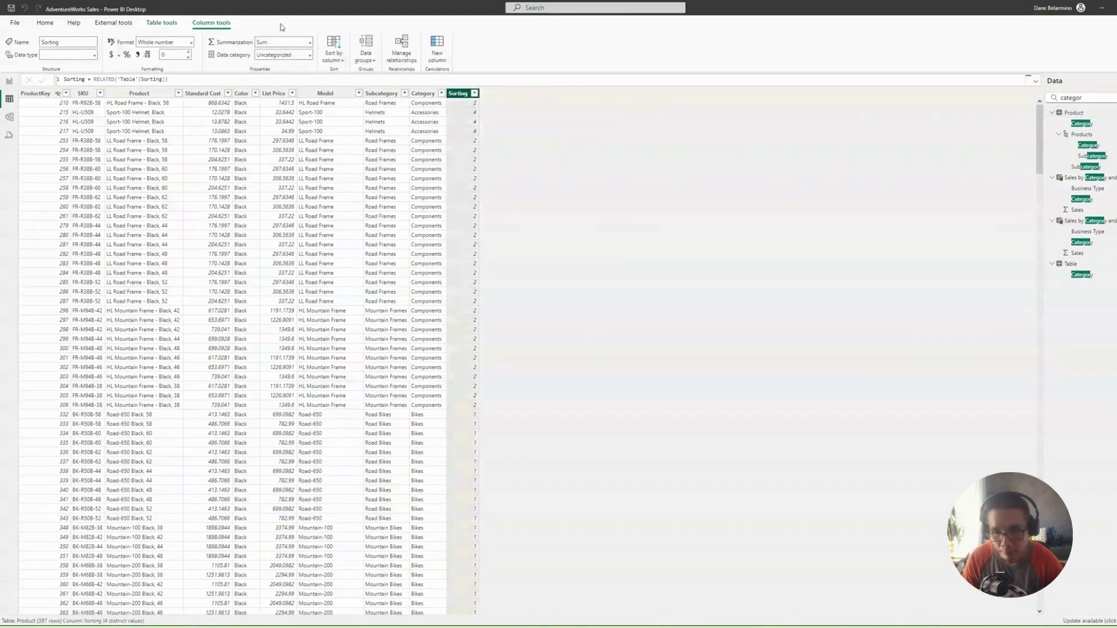
pyautogui.click(9, 135)
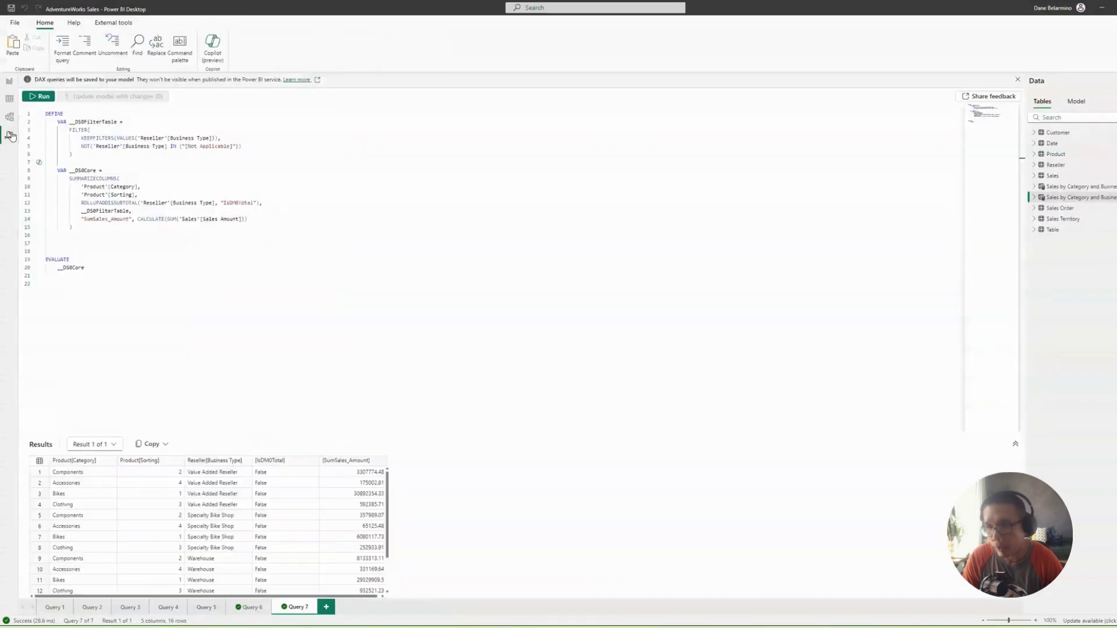
# Try removing the 'Product'[Sorting] line from SUMMARIZECOLUMNS in the __DS0Core variable of Query 7
pyautogui.click(326, 194)
pyautogui.moveTo(82, 194); pyautogui.dragTo(174, 193)
pyautogui.press('Delete')
pyautogui.press('Delete')
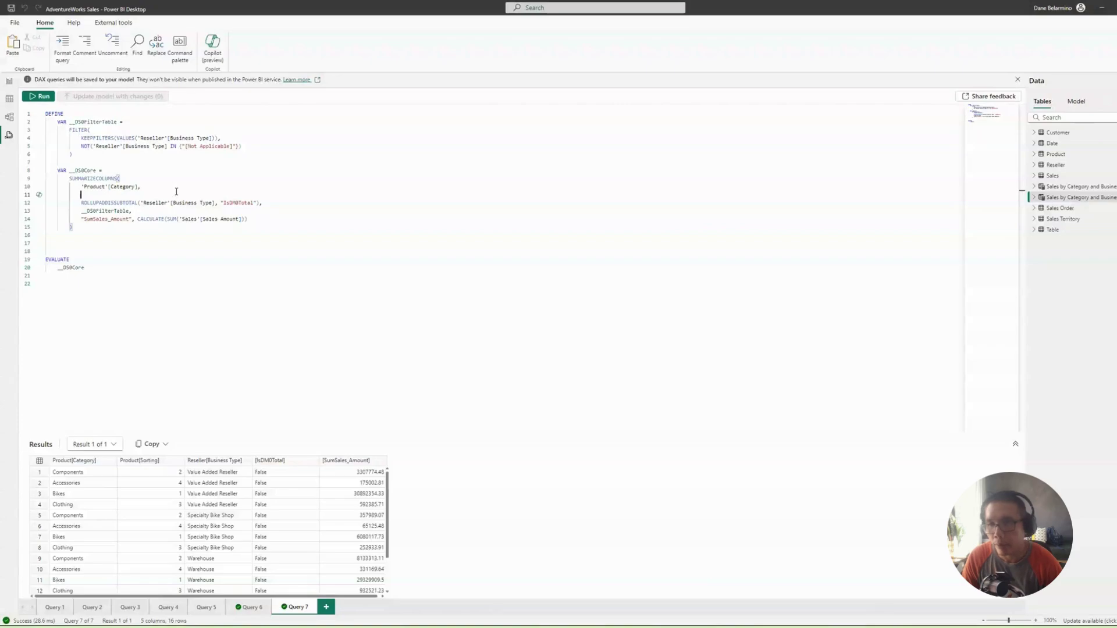
pyautogui.press('Delete')
pyautogui.press('Delete')
pyautogui.press('Delete')
pyautogui.press('Delete')
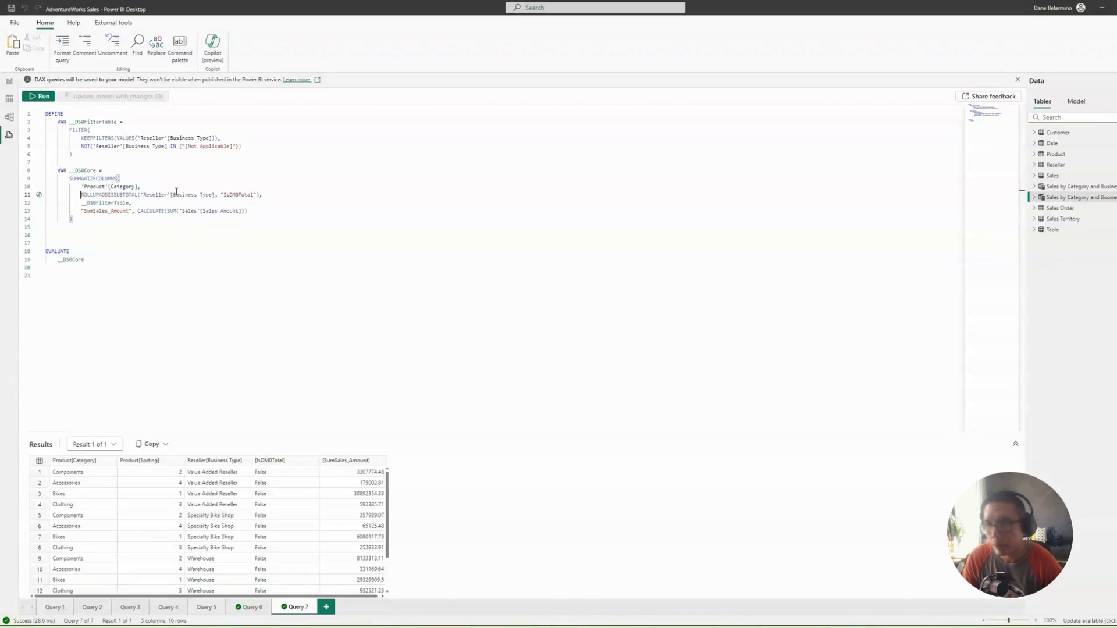
pyautogui.click(311, 227)
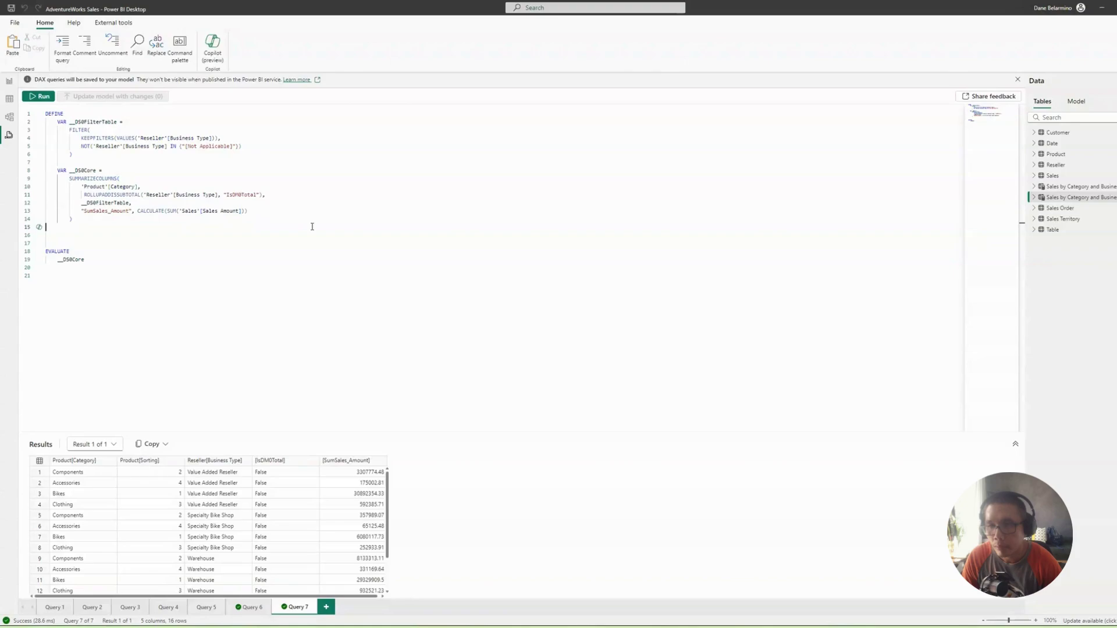
# Examine the ROLLUPADDISSUBTOTAL line of __DS0Core and its function description, and run Query 7
pyautogui.moveTo(96, 196)
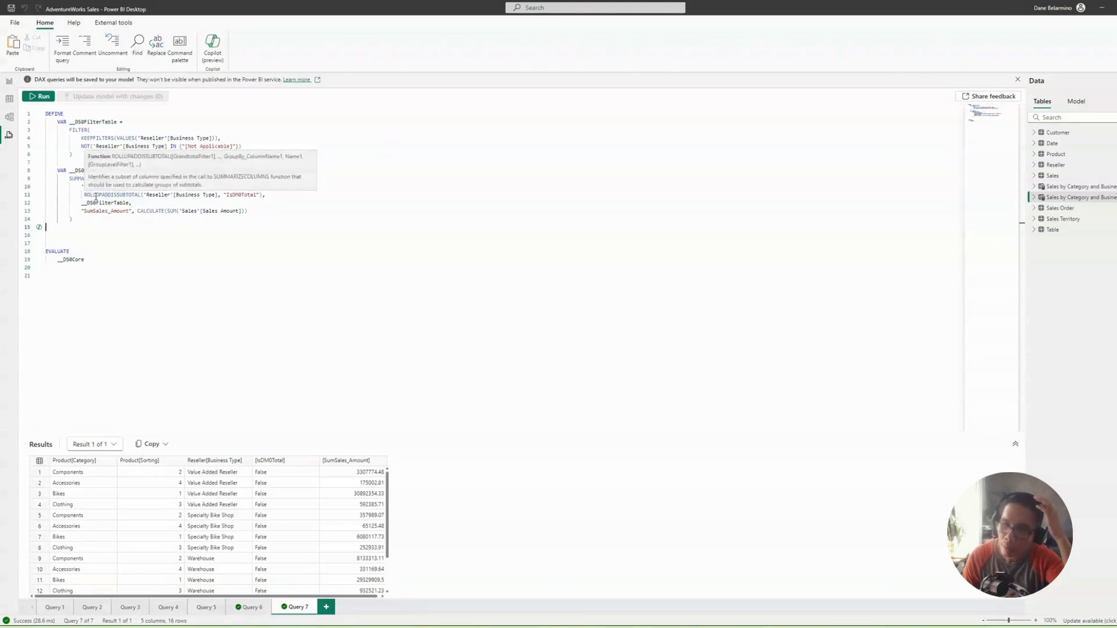
pyautogui.click(344, 201)
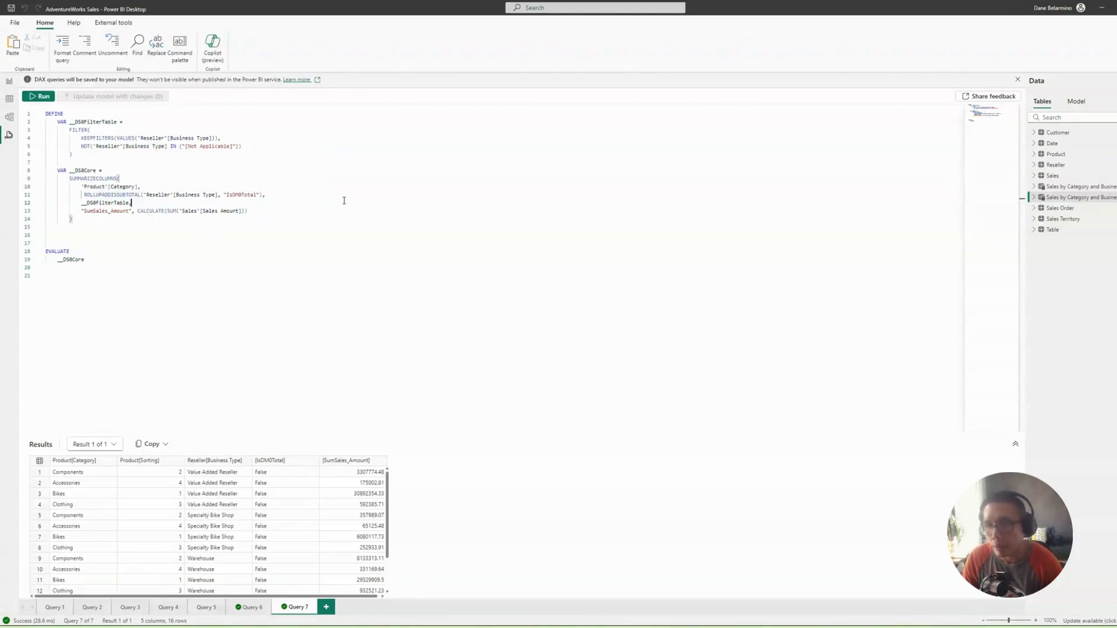
pyautogui.moveTo(97, 195); pyautogui.dragTo(286, 191)
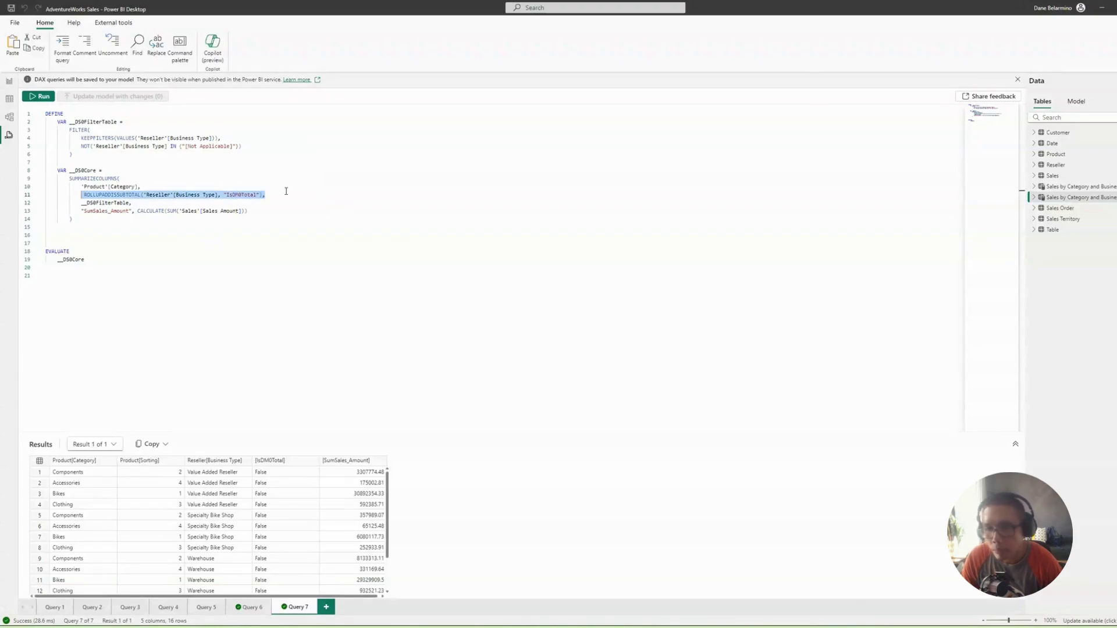
pyautogui.click(286, 191)
pyautogui.click(37, 97)
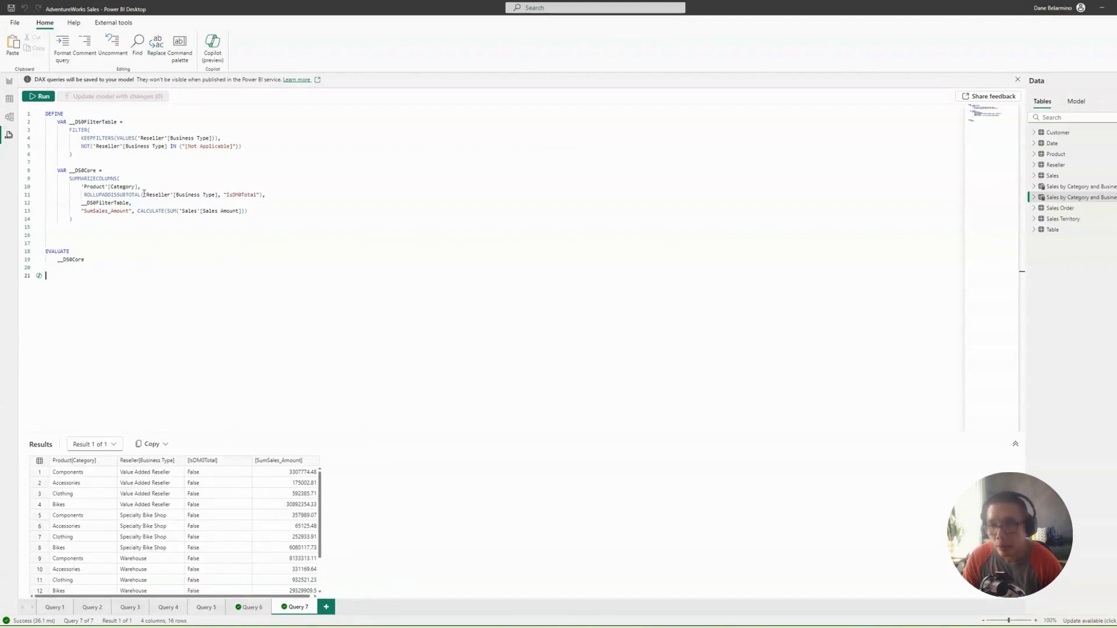
# Try running Query 7 with the ROLLUPADDISSUBTOTAL line deleted, and undo the deletion
pyautogui.moveTo(82, 195); pyautogui.dragTo(315, 193)
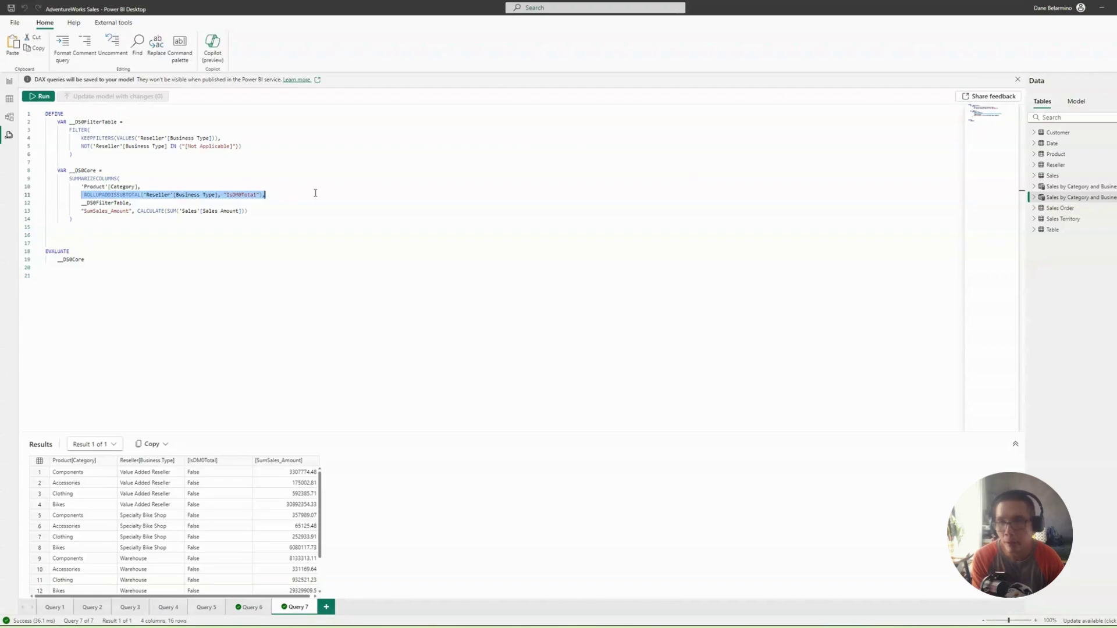
pyautogui.press('Delete')
pyautogui.click(41, 96)
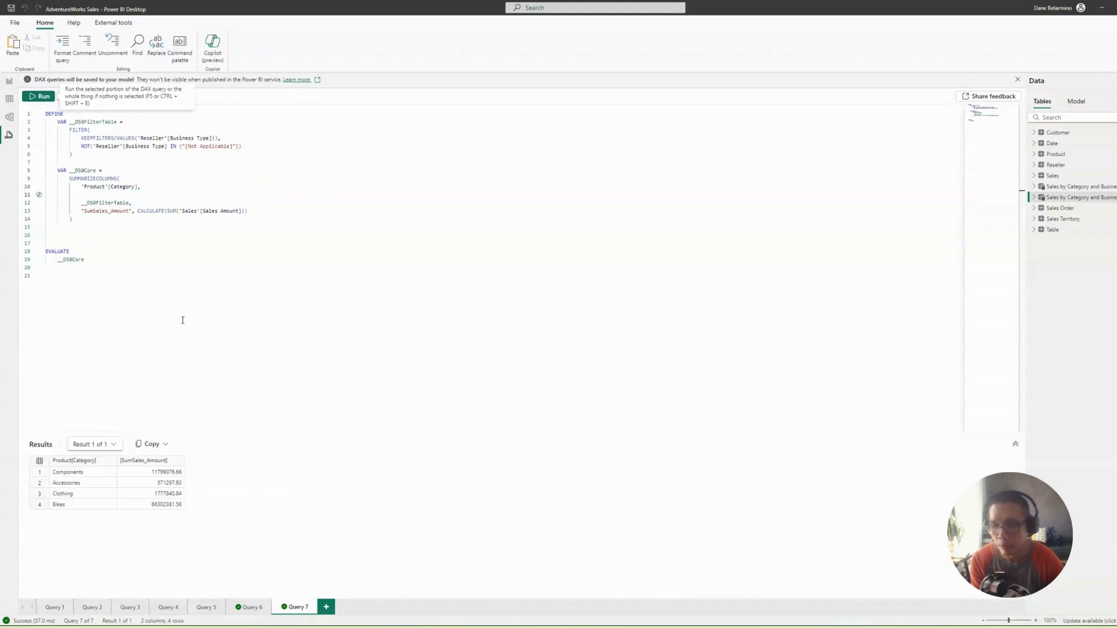
pyautogui.hotkey('ctrl', 'z')
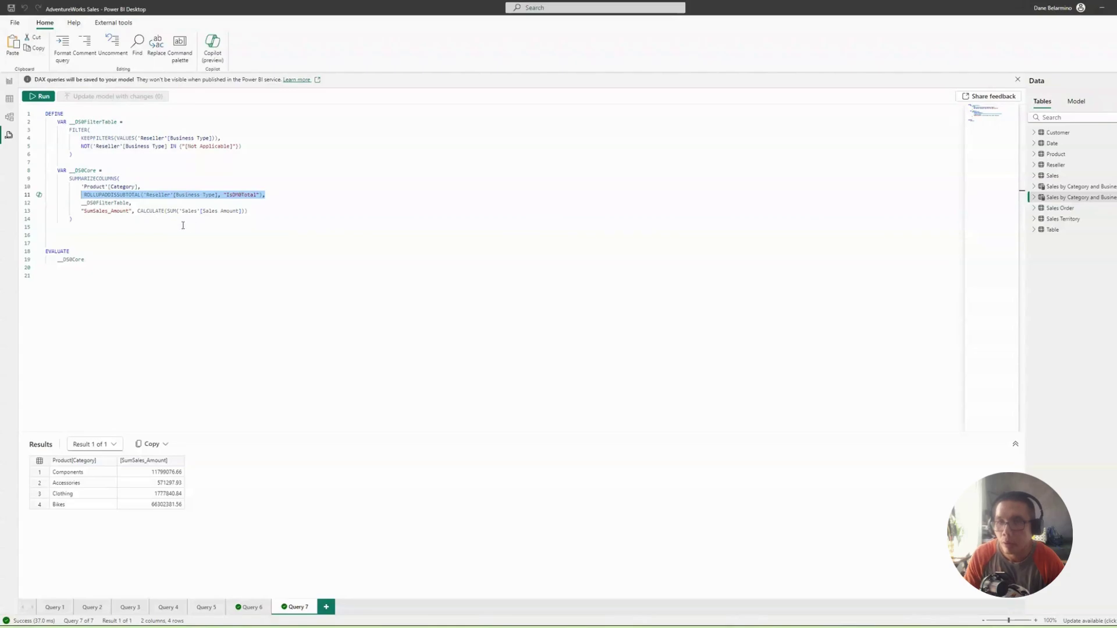
# Undo the removal of the 'Product'[Sorting] line in __DS0Core, try to run Query 7, and clear the line's selection
pyautogui.click(42, 96)
pyautogui.click(314, 295)
pyautogui.click(86, 192)
pyautogui.hotkey('ctrl', 'z')
pyautogui.hotkey('ctrl', 'z')
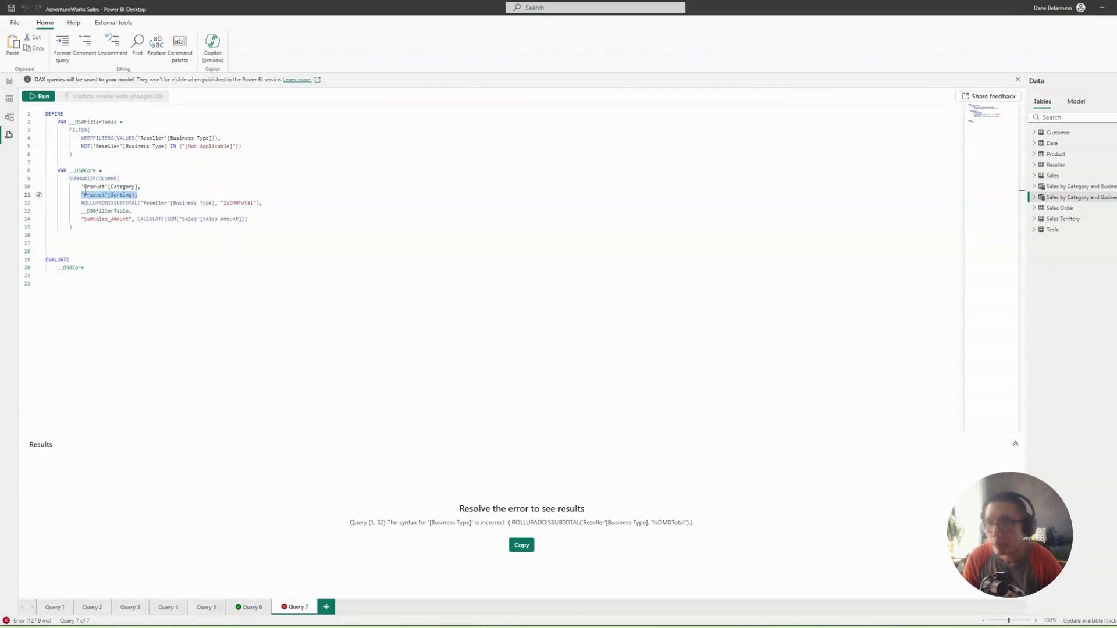
pyautogui.click(44, 98)
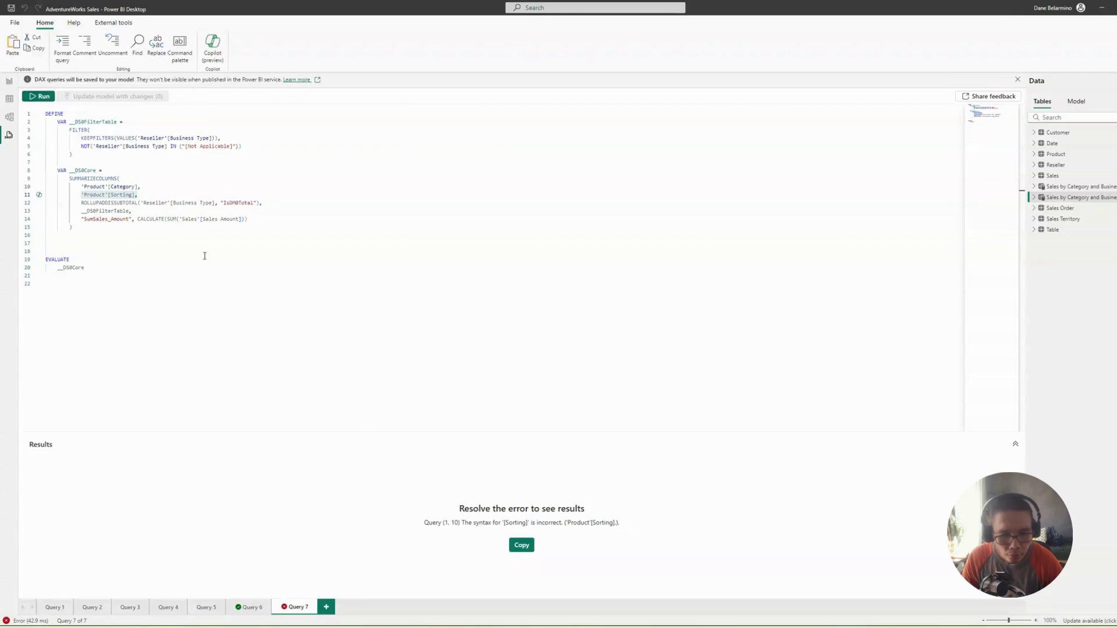
pyautogui.doubleClick(184, 258)
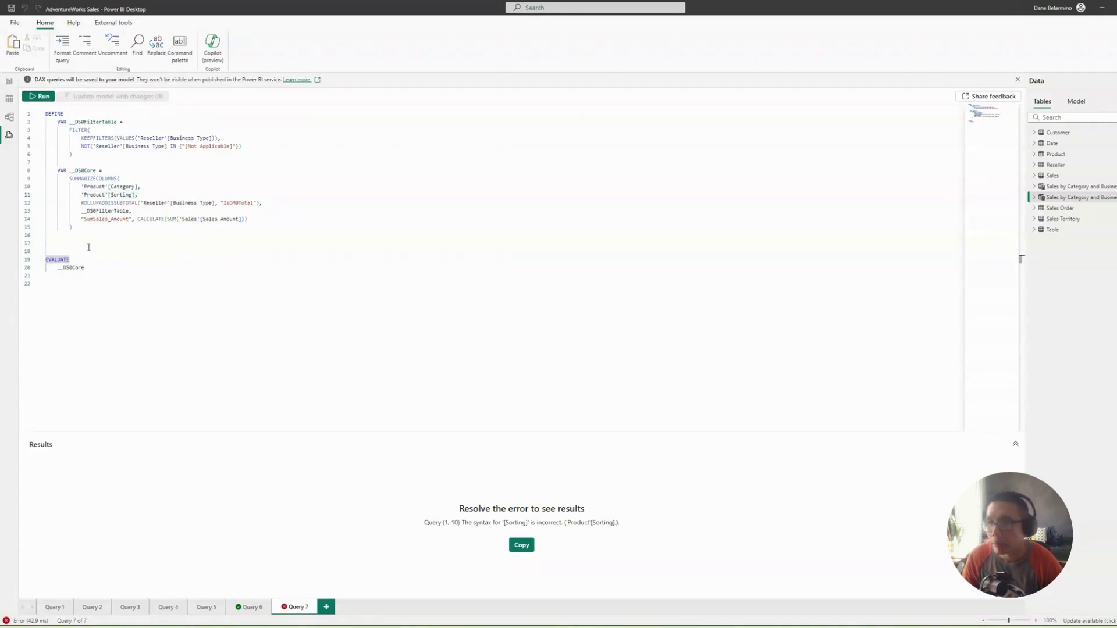
# Return to the report and run the matrix's captured query again in DAX Query View from the Performance analyzer
pyautogui.click(10, 99)
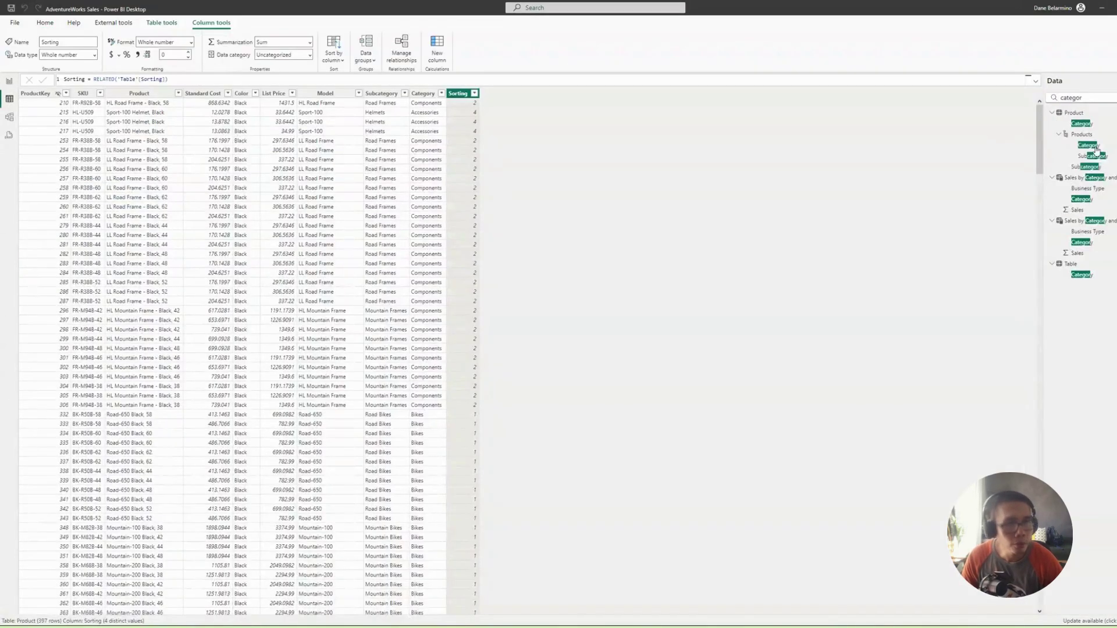
pyautogui.click(10, 81)
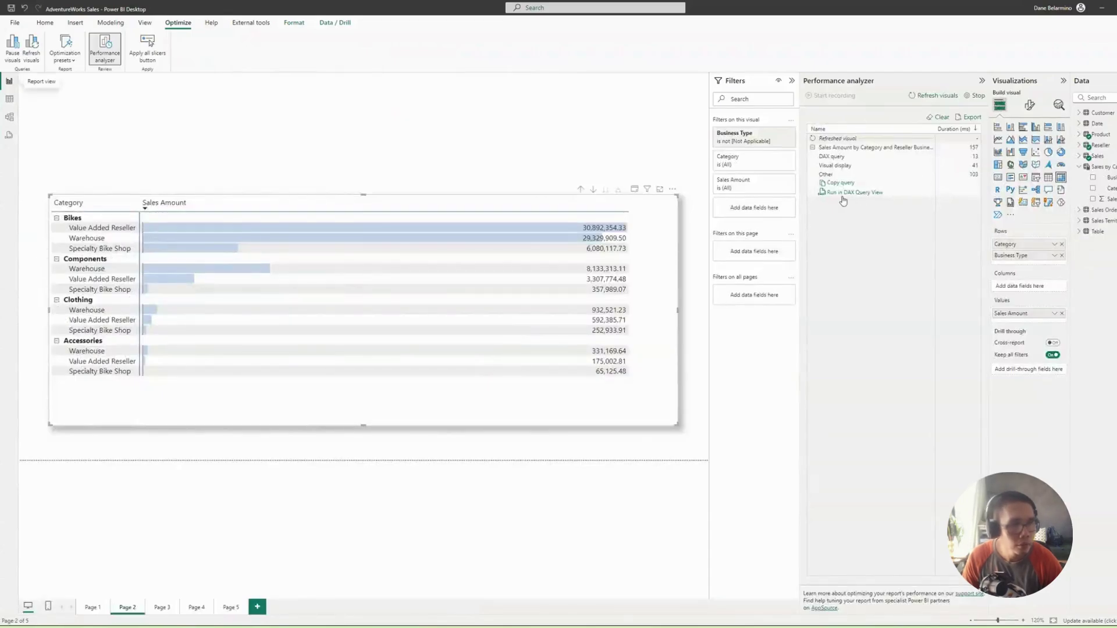
pyautogui.click(842, 193)
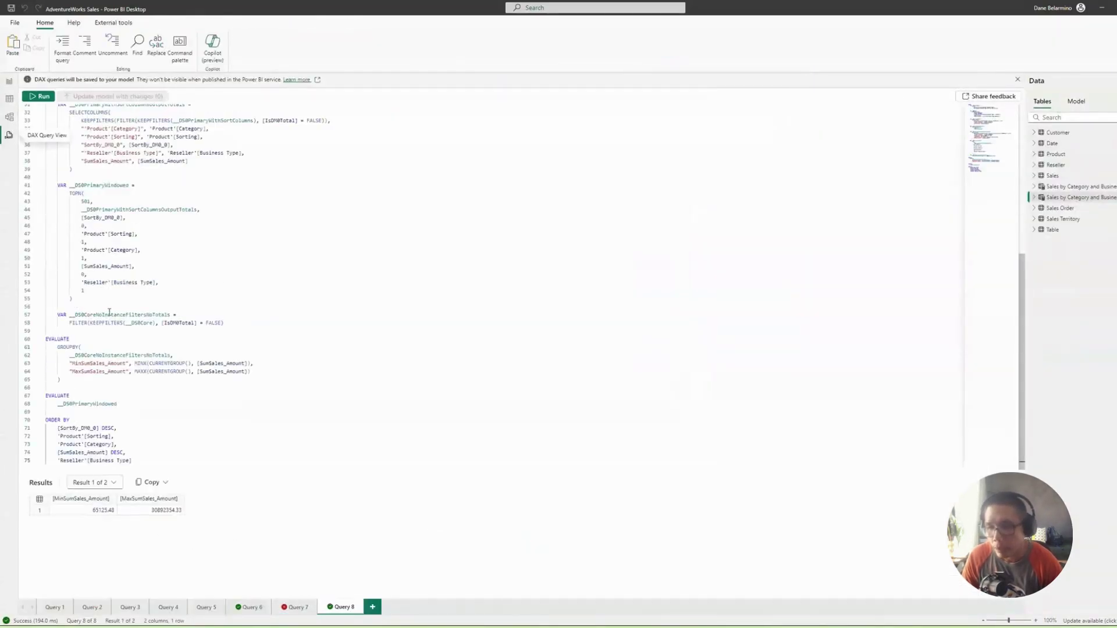
# Delete the EVALUATE GROUPBY block from Query 8
pyautogui.click(77, 385)
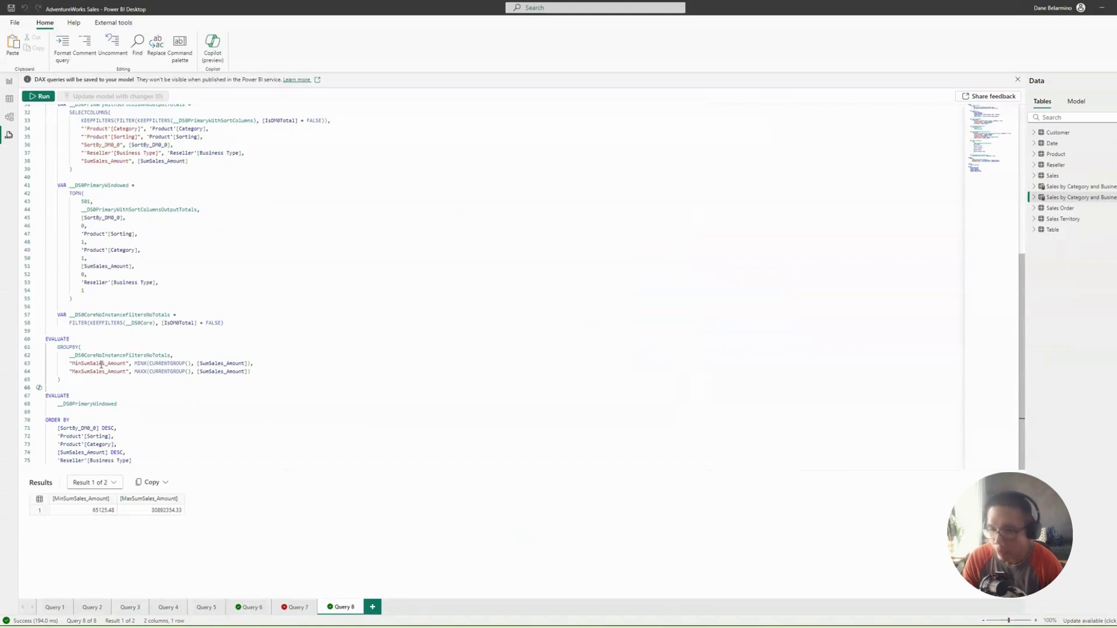
pyautogui.moveTo(148, 404); pyautogui.dragTo(46, 396)
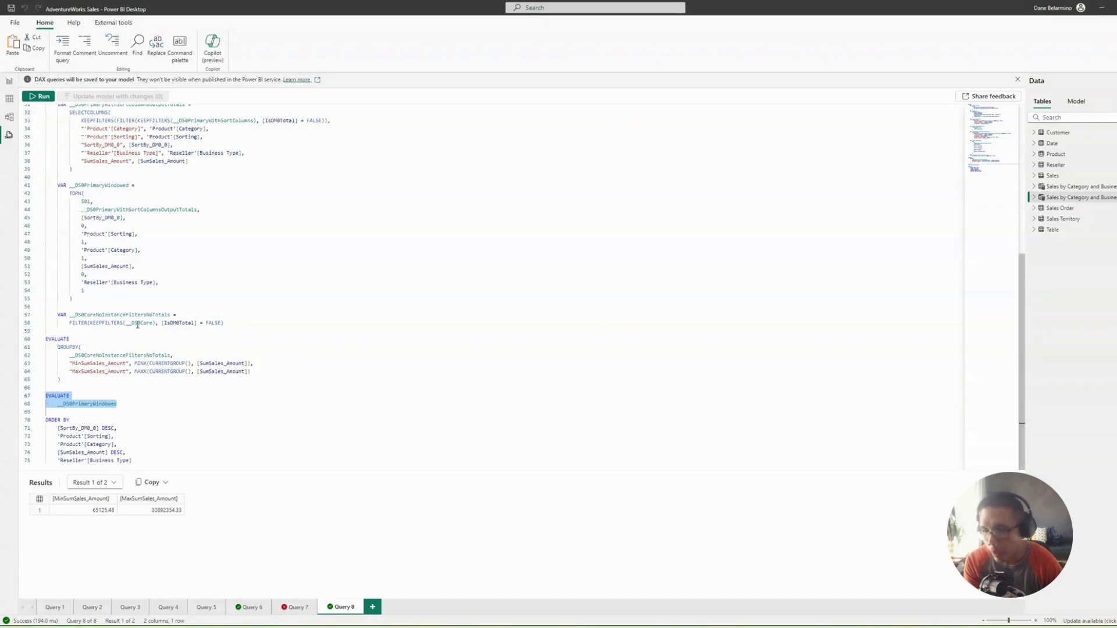
pyautogui.moveTo(65, 382); pyautogui.dragTo(8, 335)
pyautogui.press('Delete')
# Copy the variable name __DS0Core and paste it over __DS0PrimaryWindowed in Query 8's remaining EVALUATE statement
pyautogui.scroll(4, 81, 231)
pyautogui.scroll(3, 80, 231)
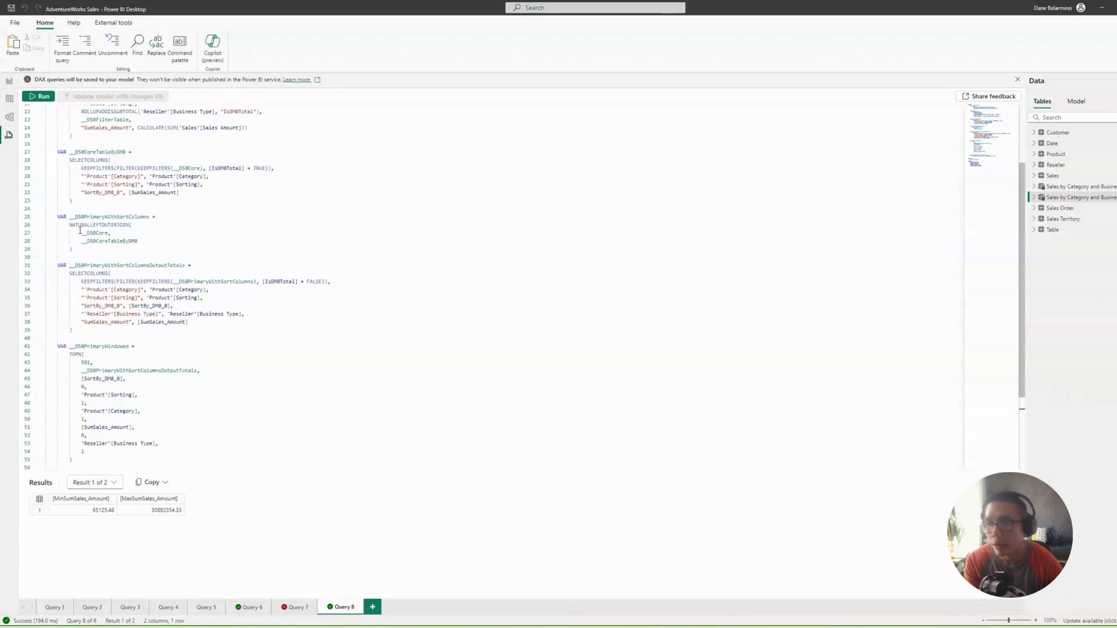
pyautogui.doubleClick(85, 171)
pyautogui.hotkey('ctrl', 'c')
pyautogui.scroll(-8, 106, 436)
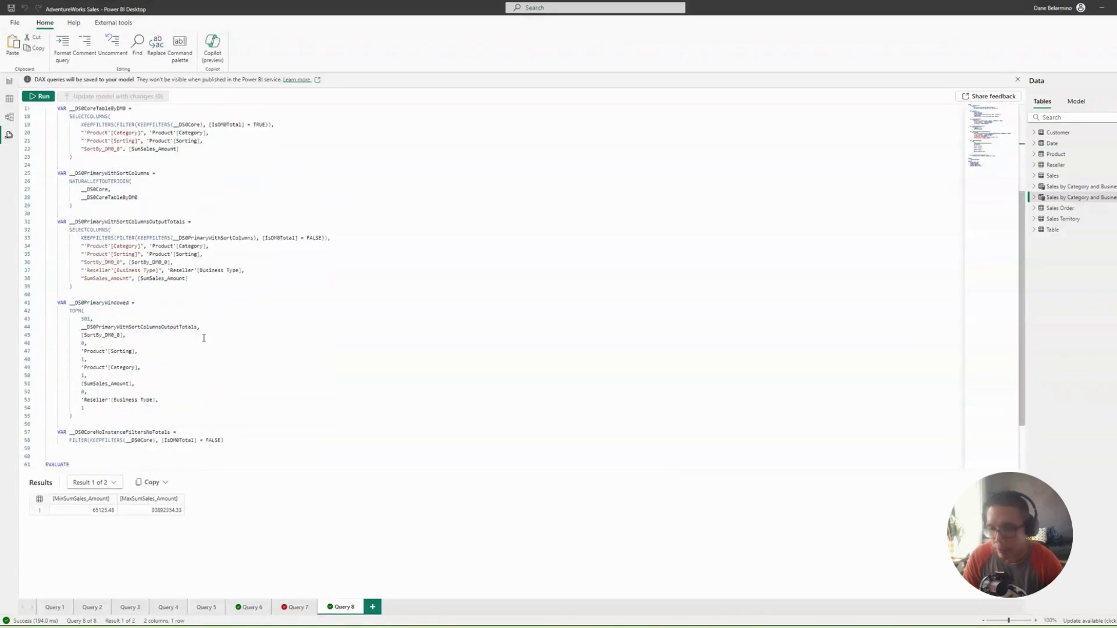
pyautogui.doubleClick(100, 401)
pyautogui.hotkey('ctrl', 'v')
# Delete the ORDER BY clause from the end of Query 8
pyautogui.moveTo(96, 416); pyautogui.dragTo(27, 423)
pyautogui.click(164, 457)
pyautogui.press('BackSpace')
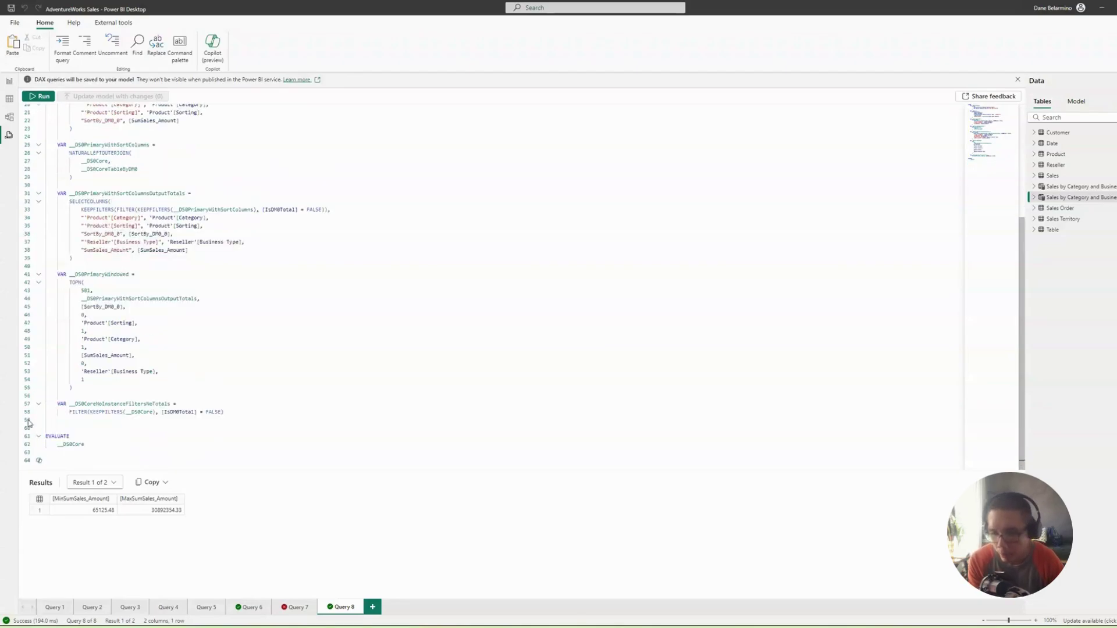
# Compare with Query 7, delete all variable definitions after __DS0Core from Query 8, and run the shortened query
pyautogui.click(295, 607)
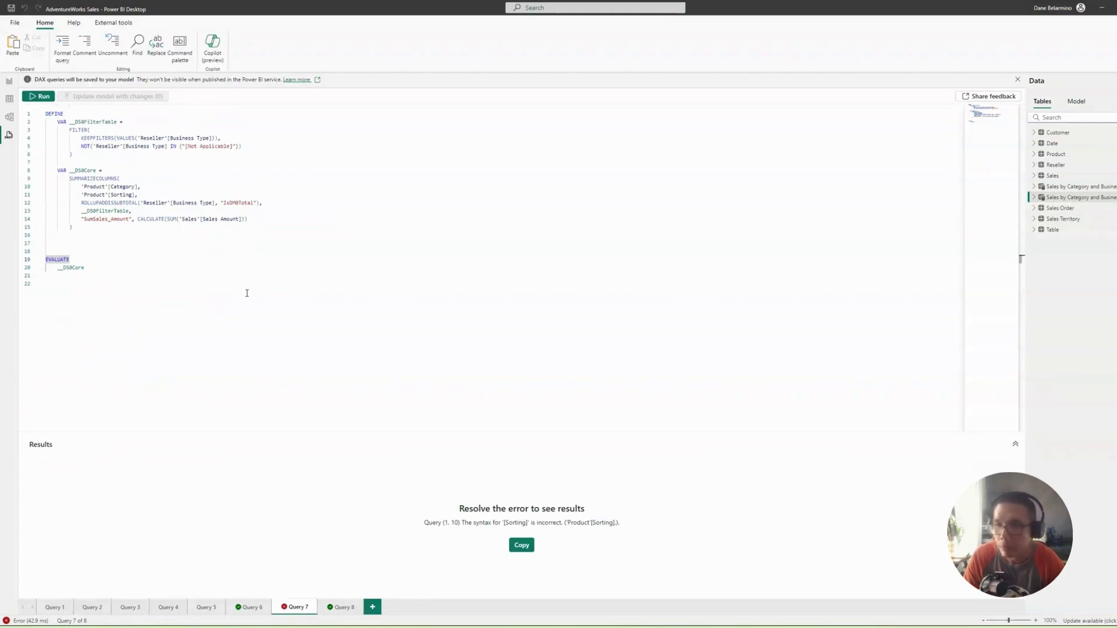
pyautogui.click(134, 294)
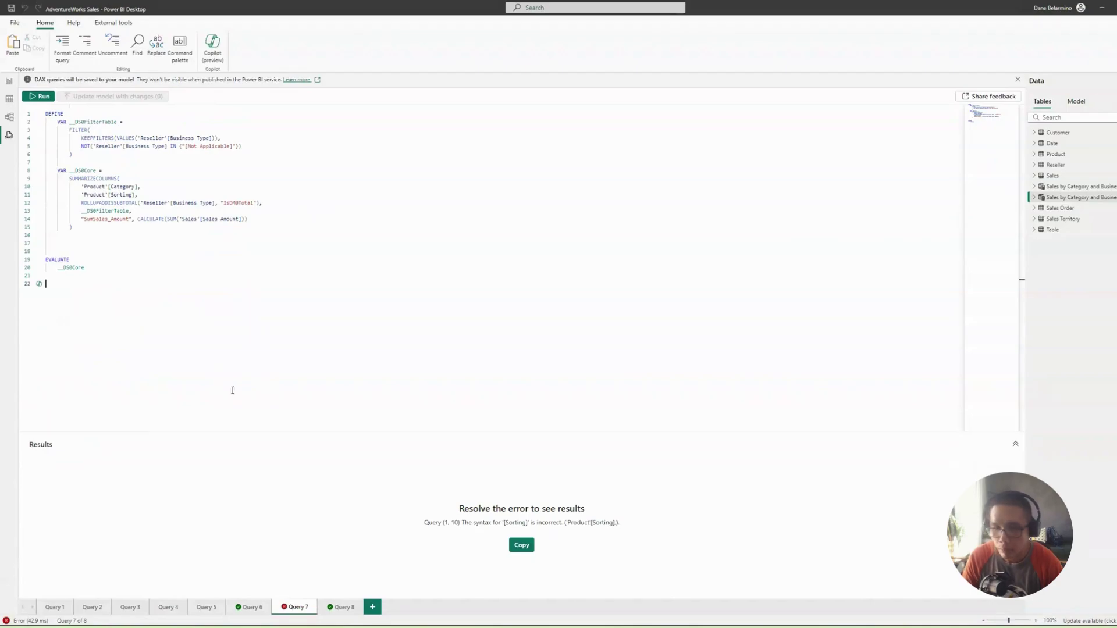
pyautogui.click(342, 608)
pyautogui.click(185, 379)
pyautogui.moveTo(251, 413); pyautogui.dragTo(56, 241)
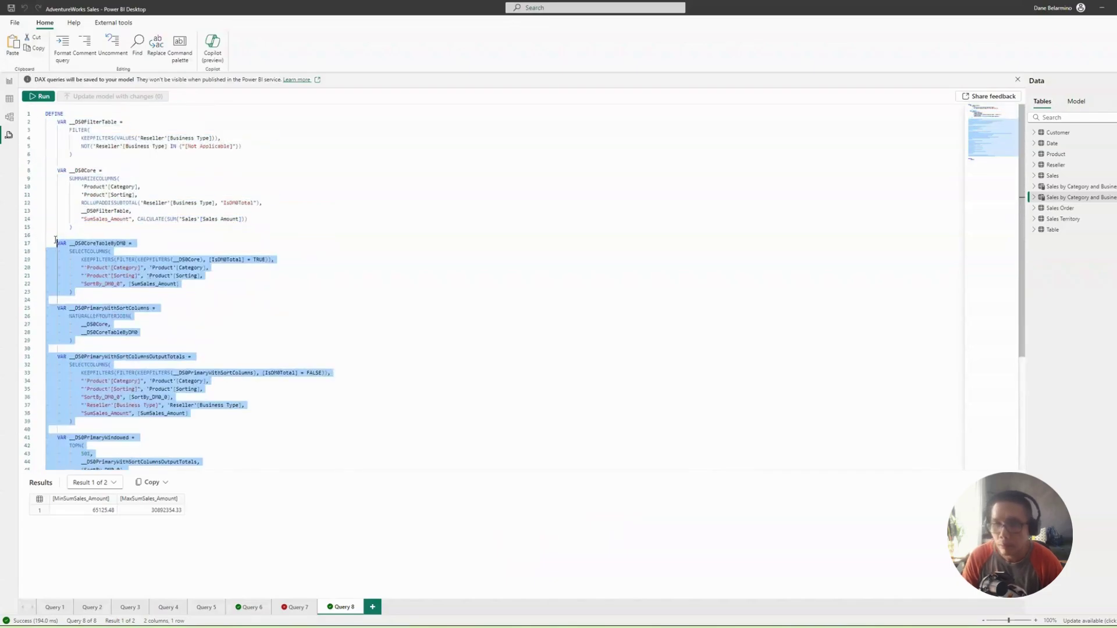
pyautogui.press('Delete')
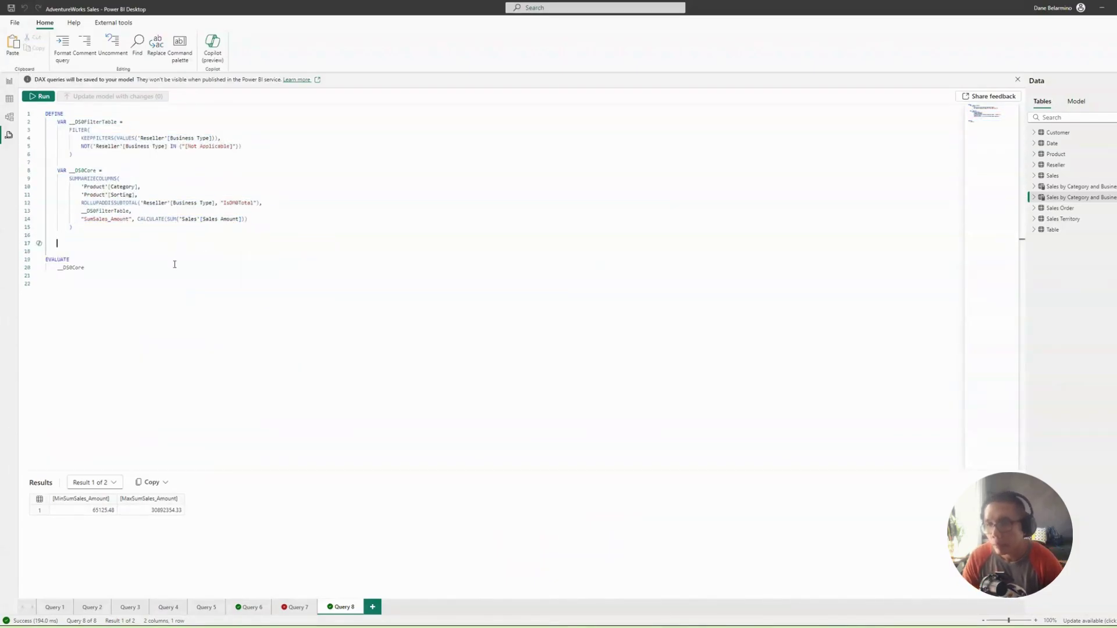
pyautogui.click(39, 96)
pyautogui.click(243, 235)
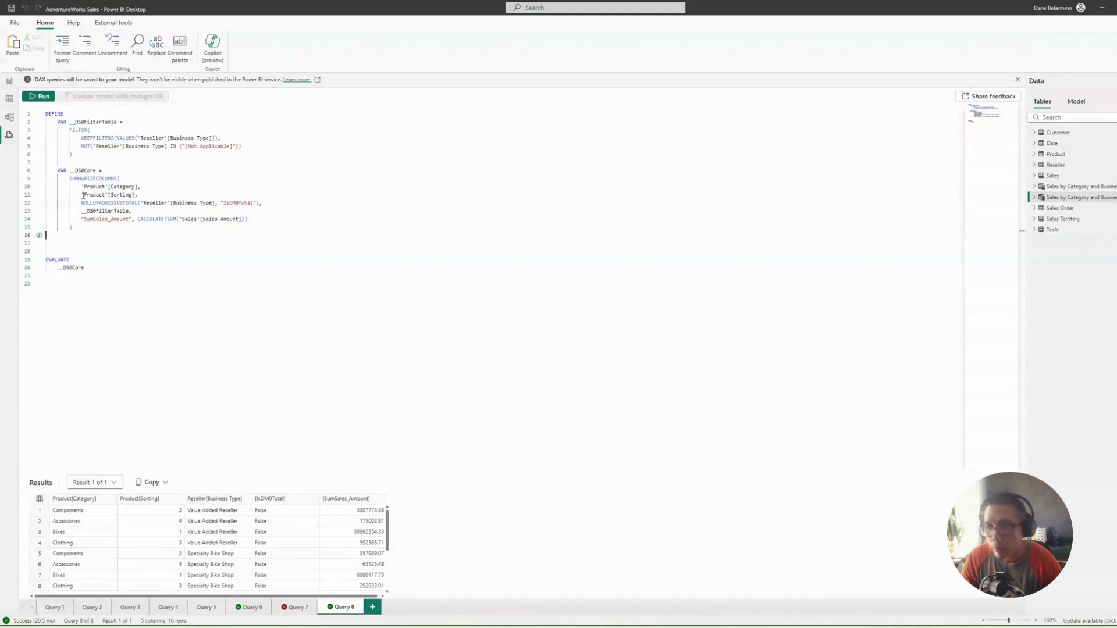
# Remove the 'Product'[Sorting] column from the __DS0Core definition in Query 8 and run the query again
pyautogui.moveTo(82, 195); pyautogui.dragTo(165, 195)
pyautogui.press('Delete')
pyautogui.click(39, 96)
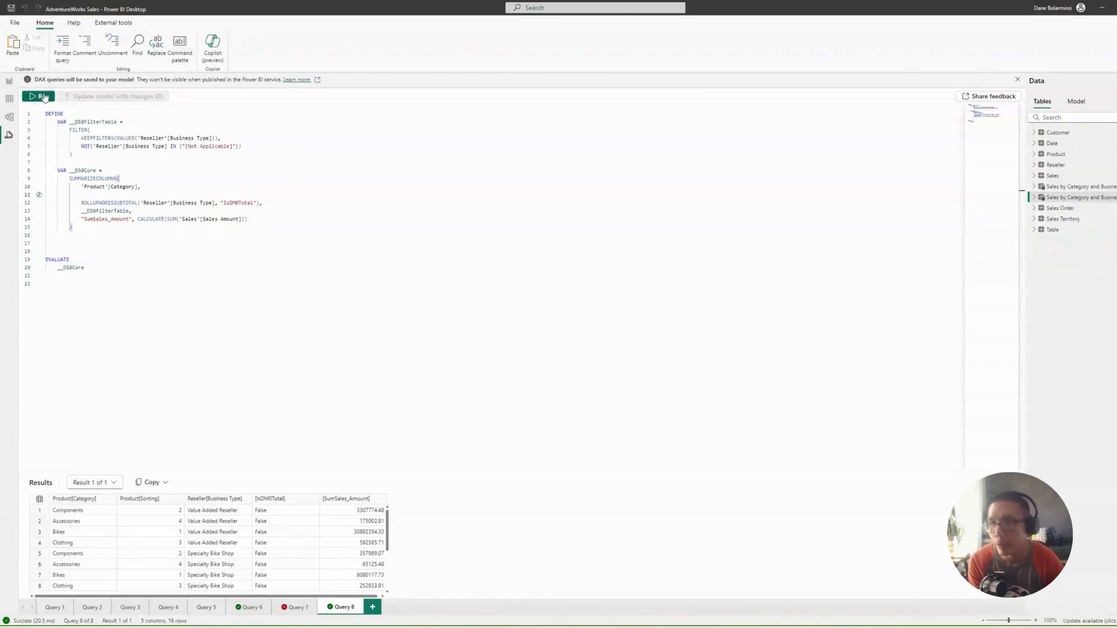
pyautogui.click(177, 239)
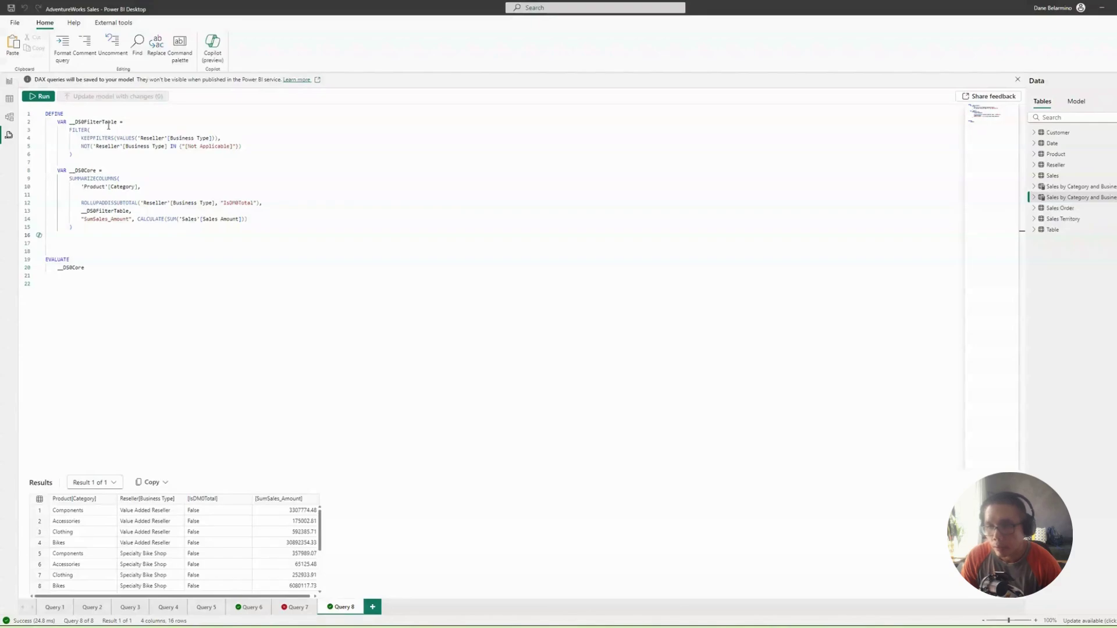
pyautogui.doubleClick(108, 122)
pyautogui.click(181, 276)
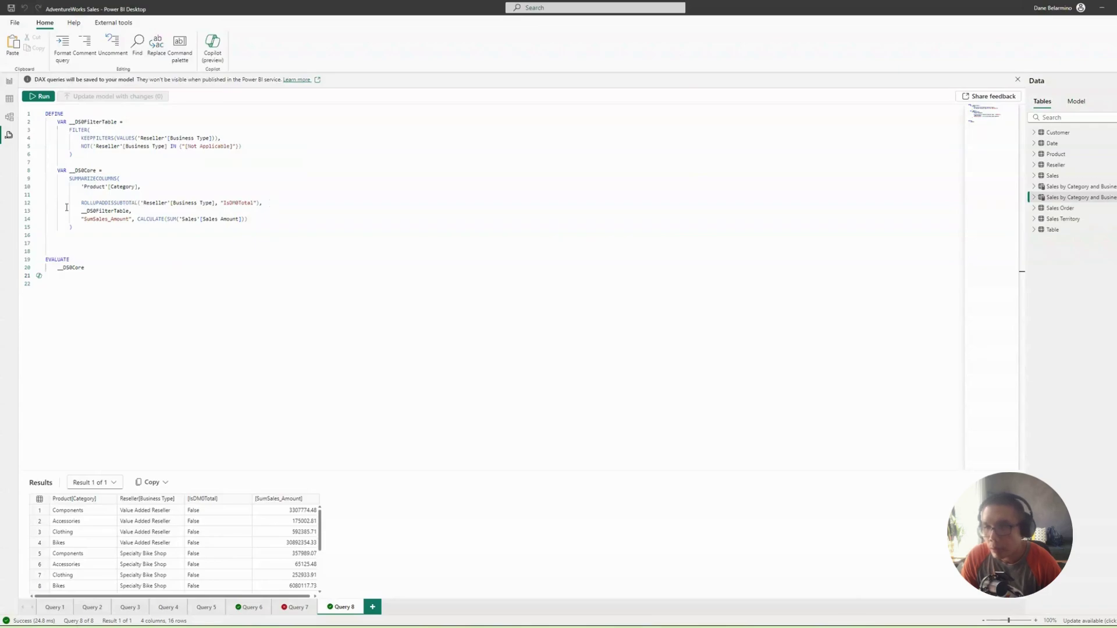
# Replace the ROLLUPADDISSUBTOTAL expression in __DS0Core with plain 'Reseller'[Business Type], dropping "IsDM0Total", and rerun Query 8
pyautogui.doubleClick(238, 205)
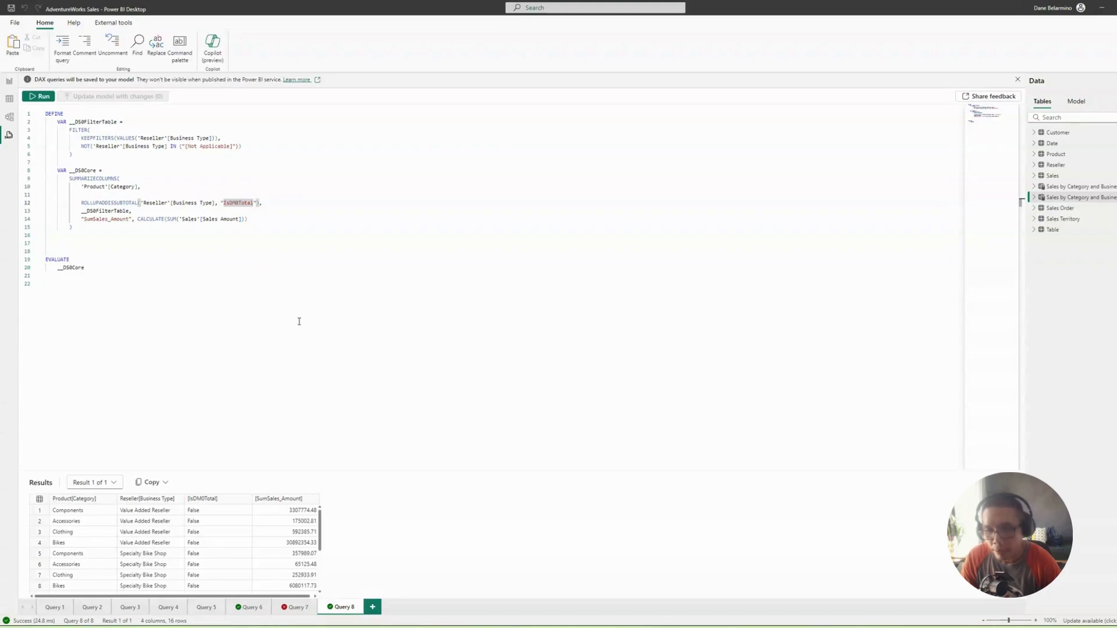
pyautogui.click(287, 411)
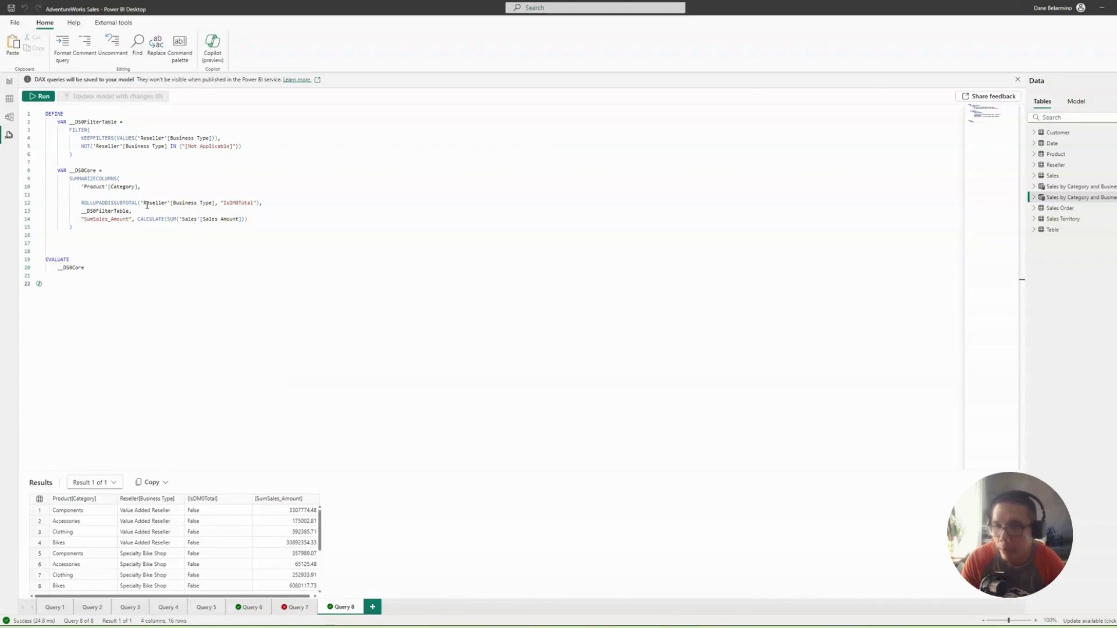
pyautogui.moveTo(142, 204); pyautogui.dragTo(79, 204)
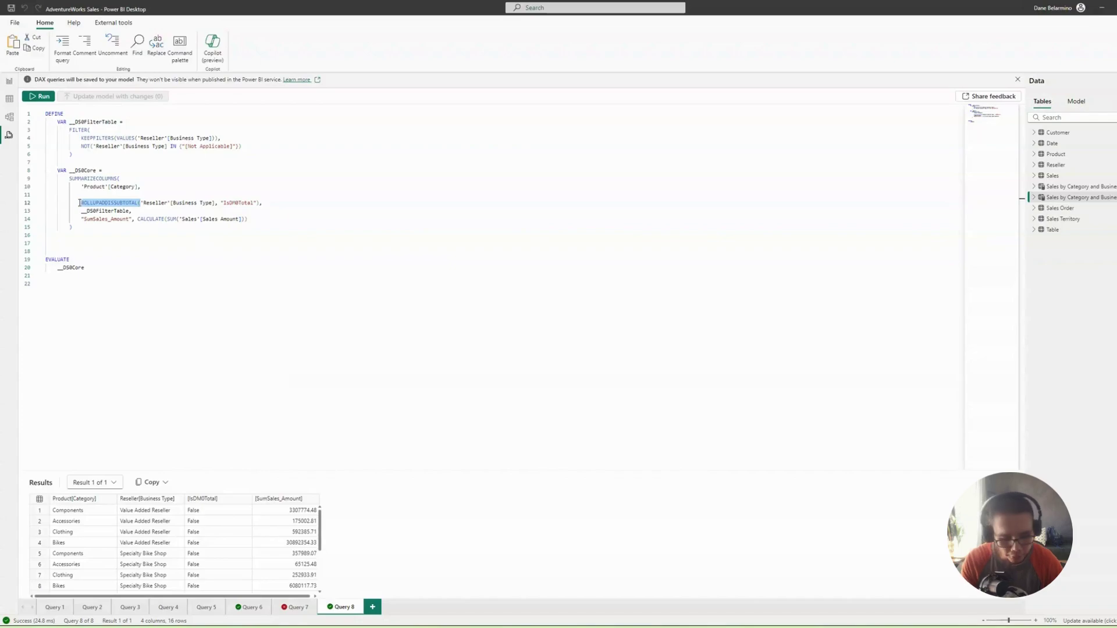
pyautogui.press('Delete')
pyautogui.moveTo(158, 205); pyautogui.dragTo(210, 204)
pyautogui.press('Delete')
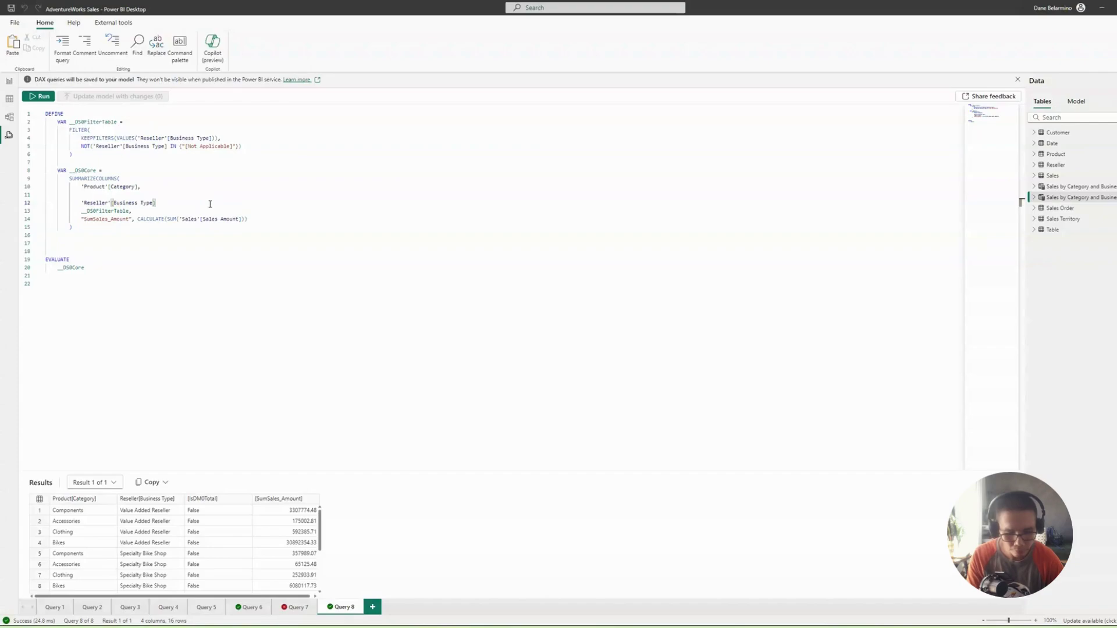
pyautogui.write(',')
pyautogui.press('Escape')
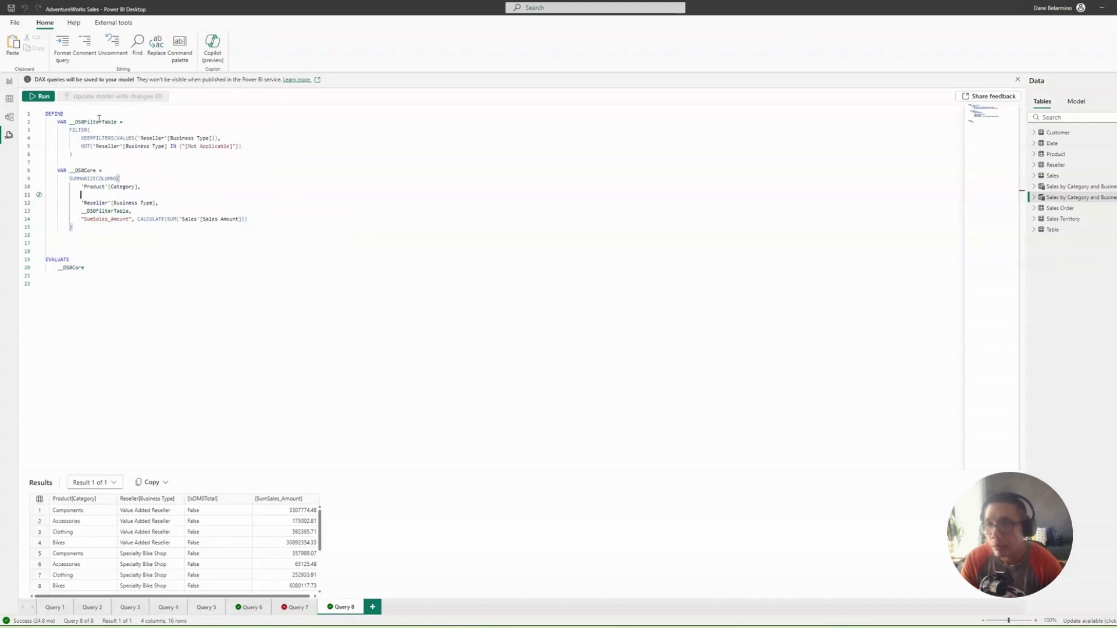
pyautogui.click(40, 97)
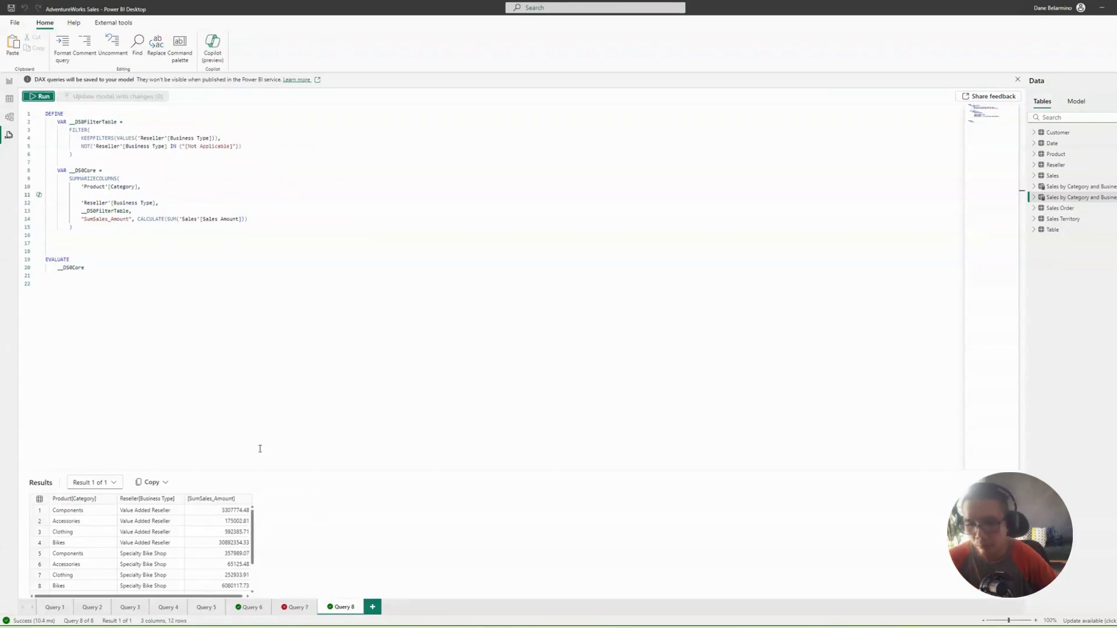
pyautogui.click(294, 323)
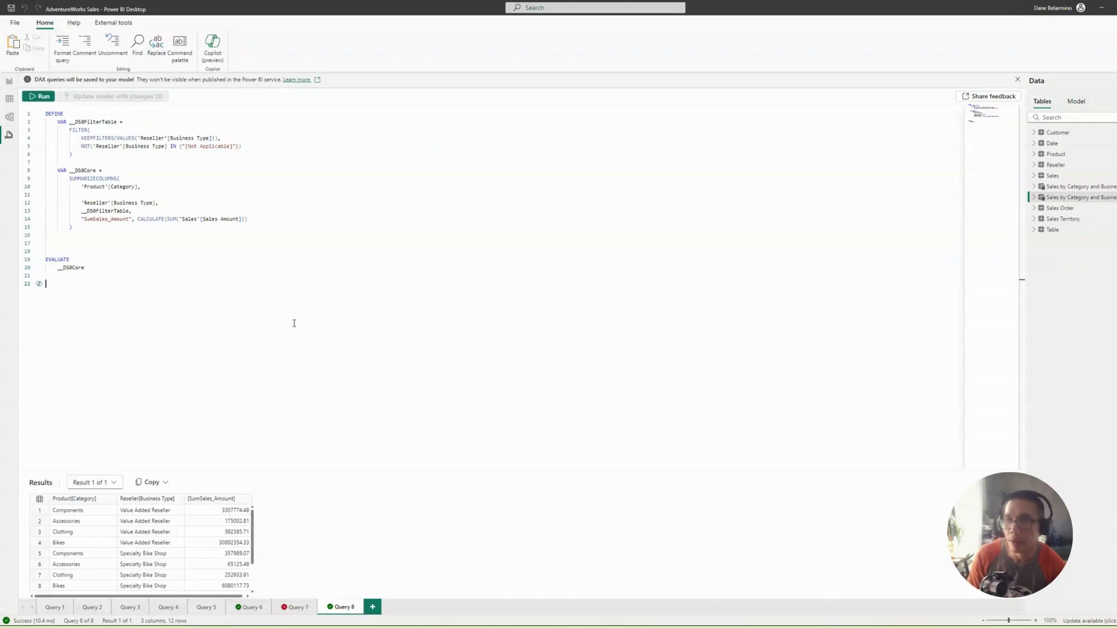
# Copy all of Query 8 and paste it over the query text of Run a query against a dataset in Power Automate's AWSales flow
pyautogui.hotkey('ctrl', 'a')
pyautogui.hotkey('ctrl', 'c')
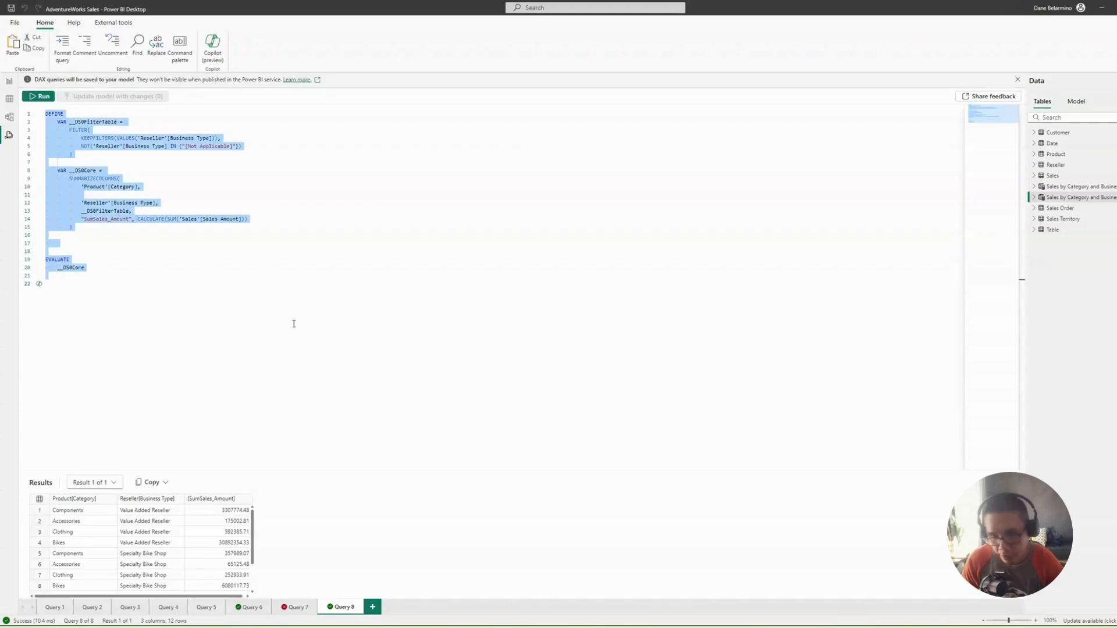
pyautogui.hotkey('alt', 'Tab')
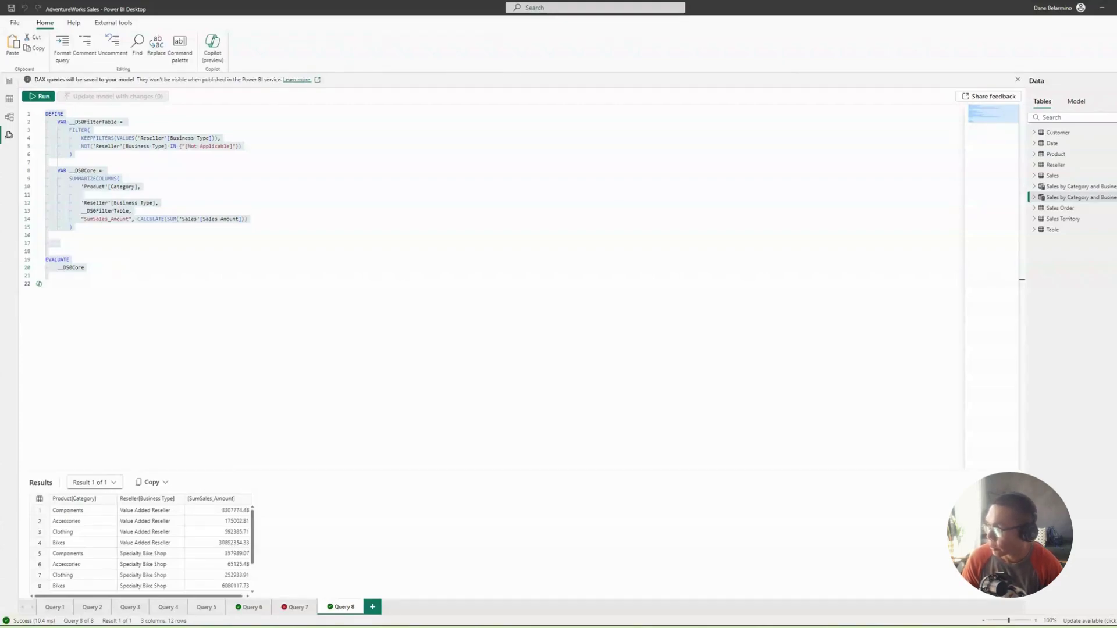
pyautogui.hotkey('alt', 'Tab')
pyautogui.click(492, 9)
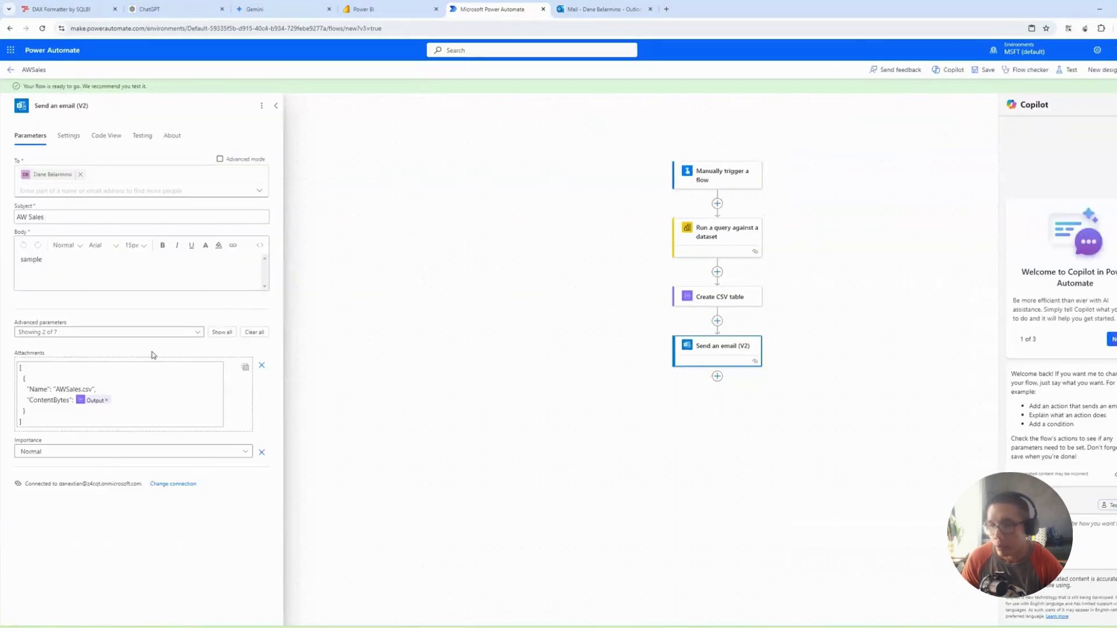
pyautogui.click(705, 235)
pyautogui.click(136, 271)
pyautogui.hotkey('ctrl', 'a')
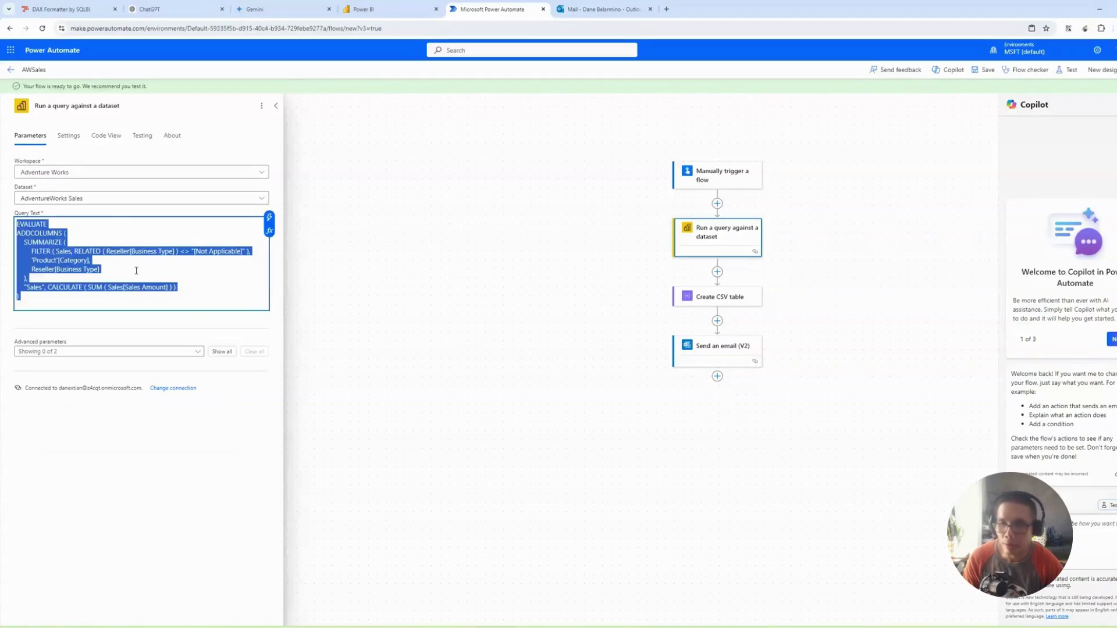
pyautogui.hotkey('ctrl', 'v')
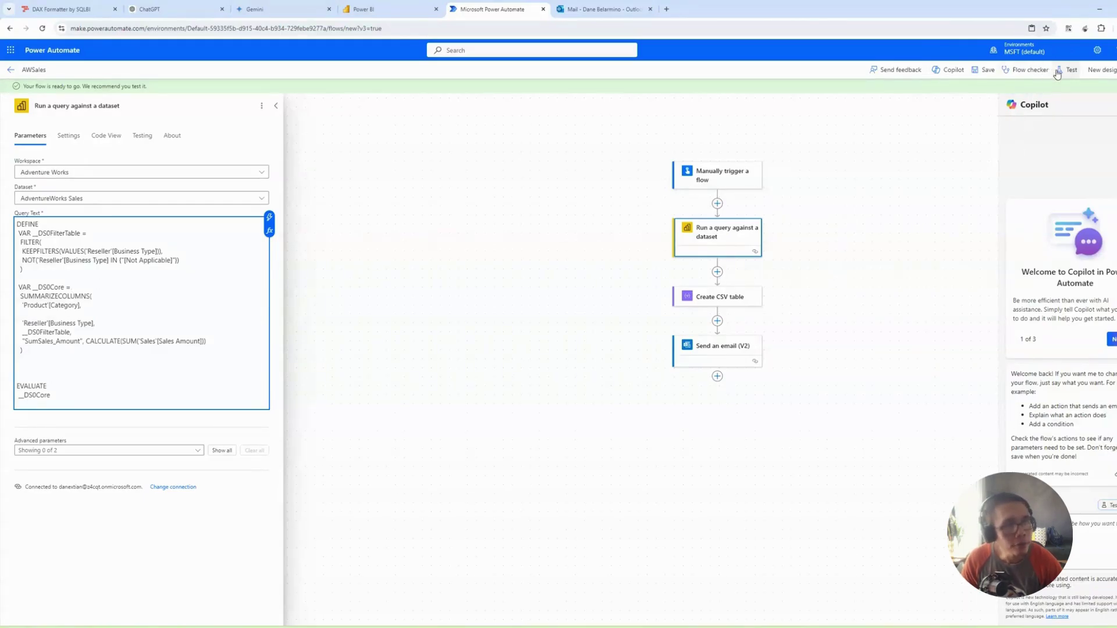
# Save the AWSales flow with its new query and set up a manual test of it
pyautogui.click(983, 70)
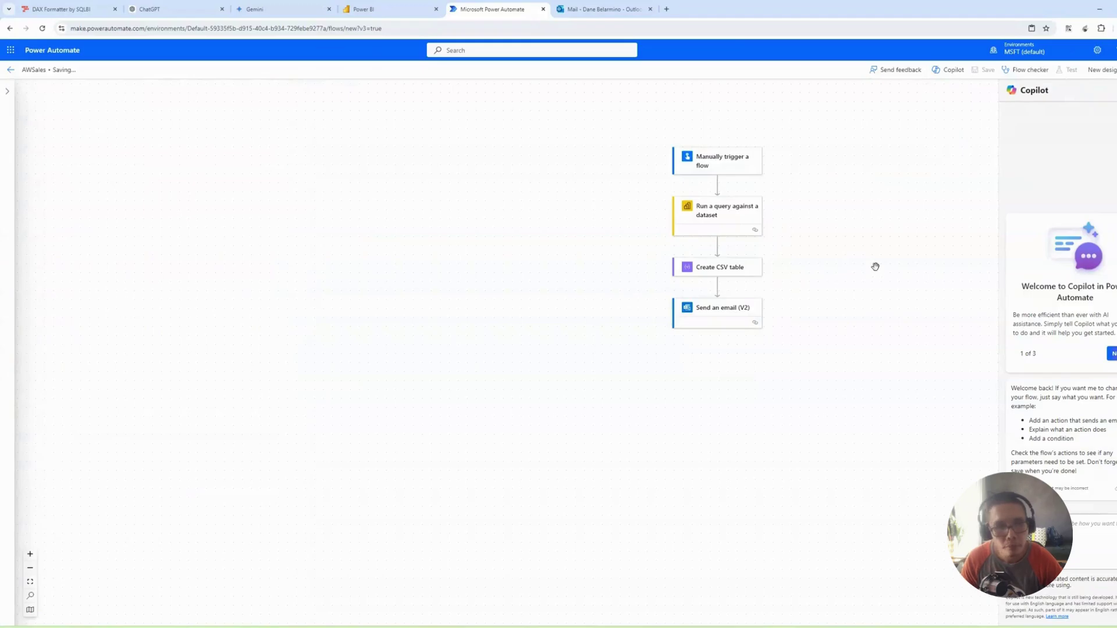
pyautogui.click(717, 219)
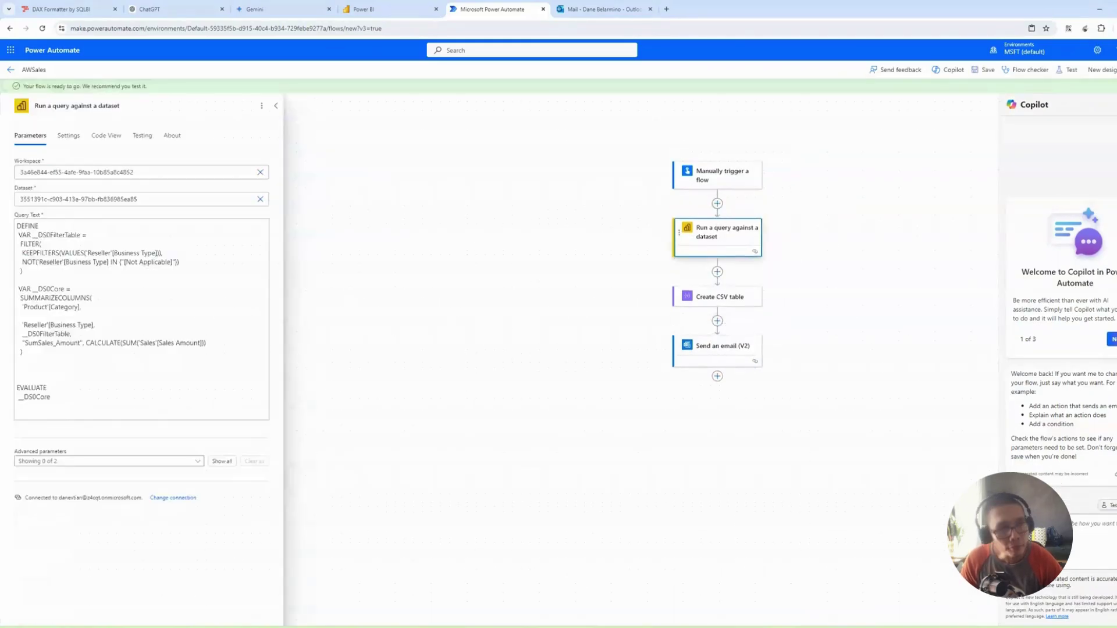
pyautogui.click(1071, 69)
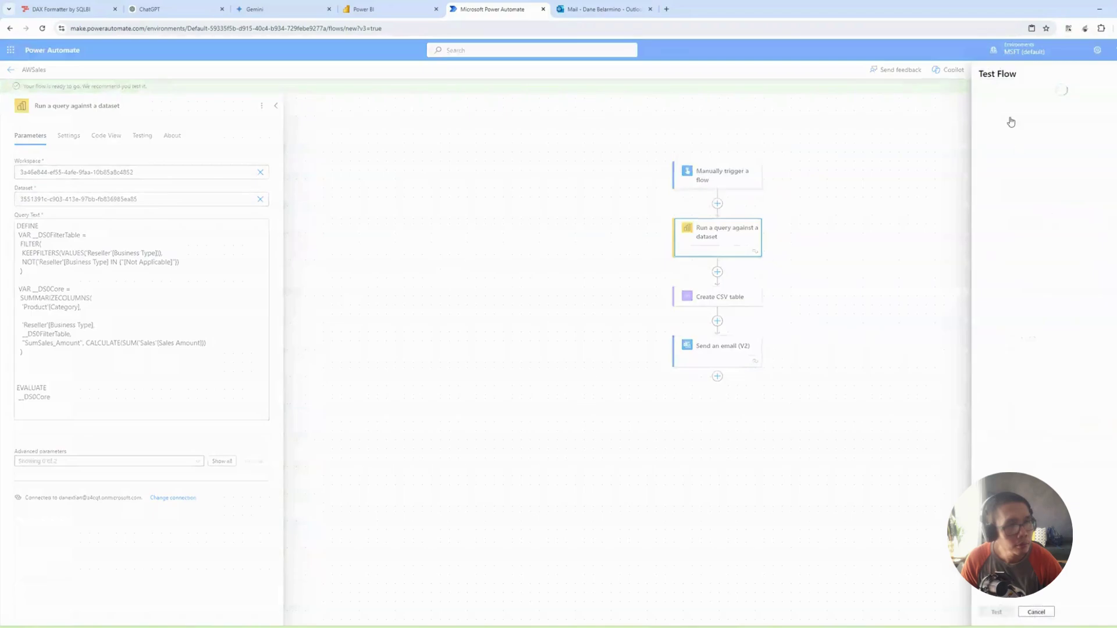
pyautogui.click(1011, 104)
pyautogui.click(995, 613)
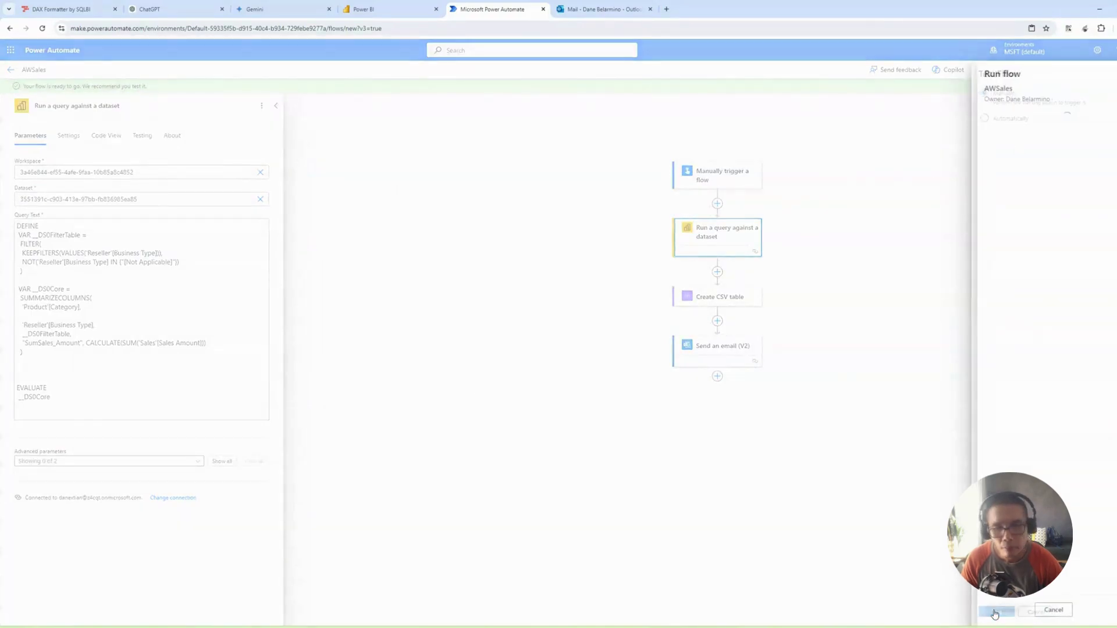
# Close the old AWSales.csv preview in Outlook, return to Power Automate and run the AWSales flow
pyautogui.click(582, 10)
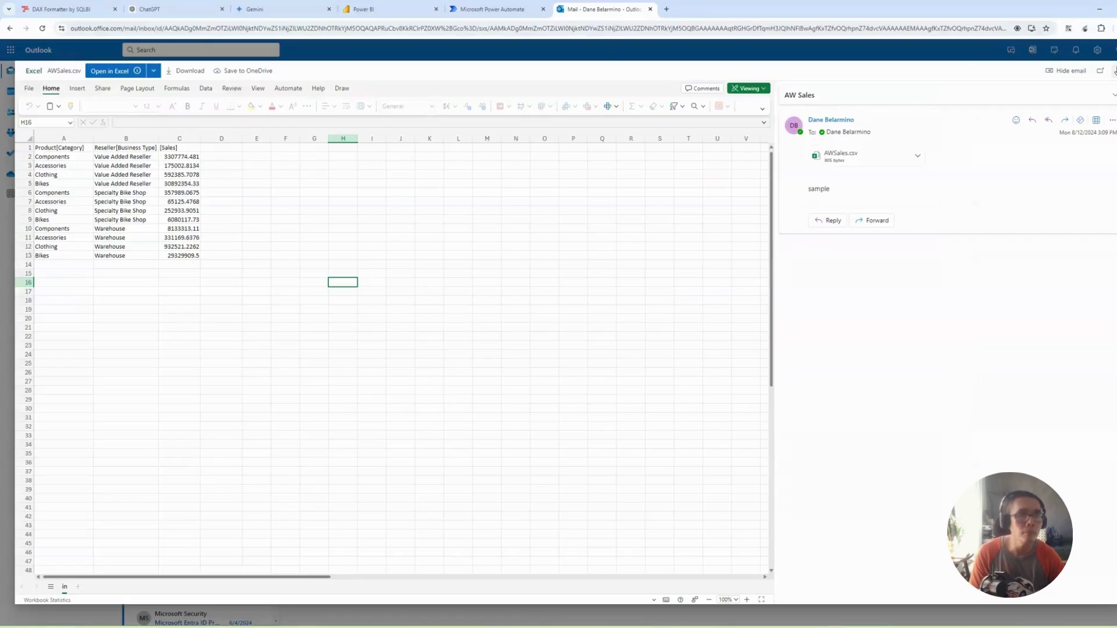
pyautogui.press('Escape')
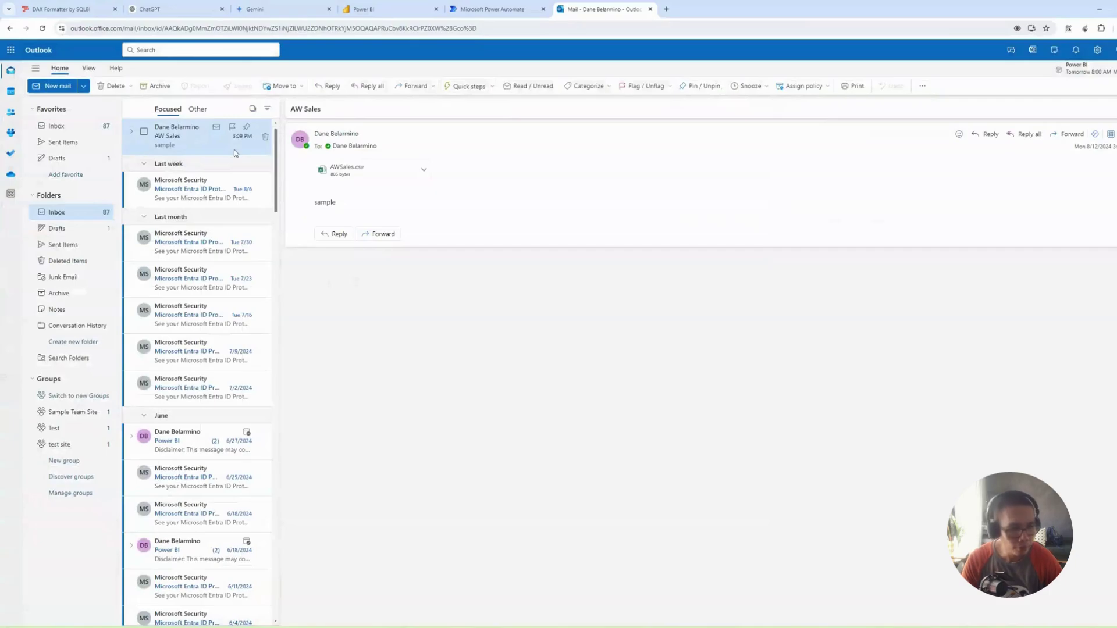
pyautogui.click(496, 9)
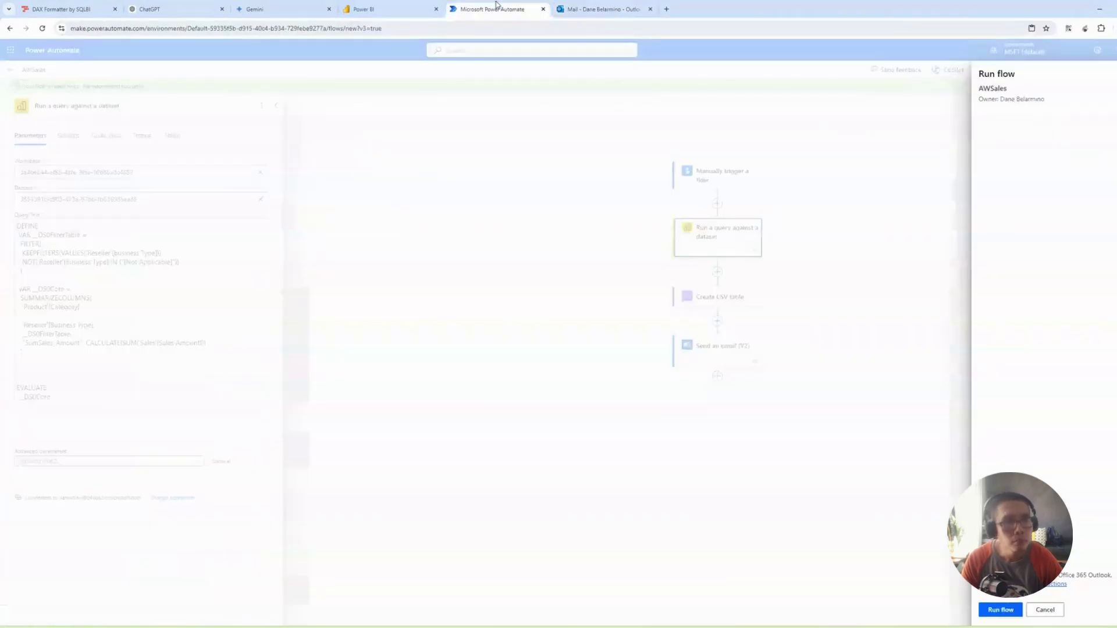
pyautogui.click(1002, 611)
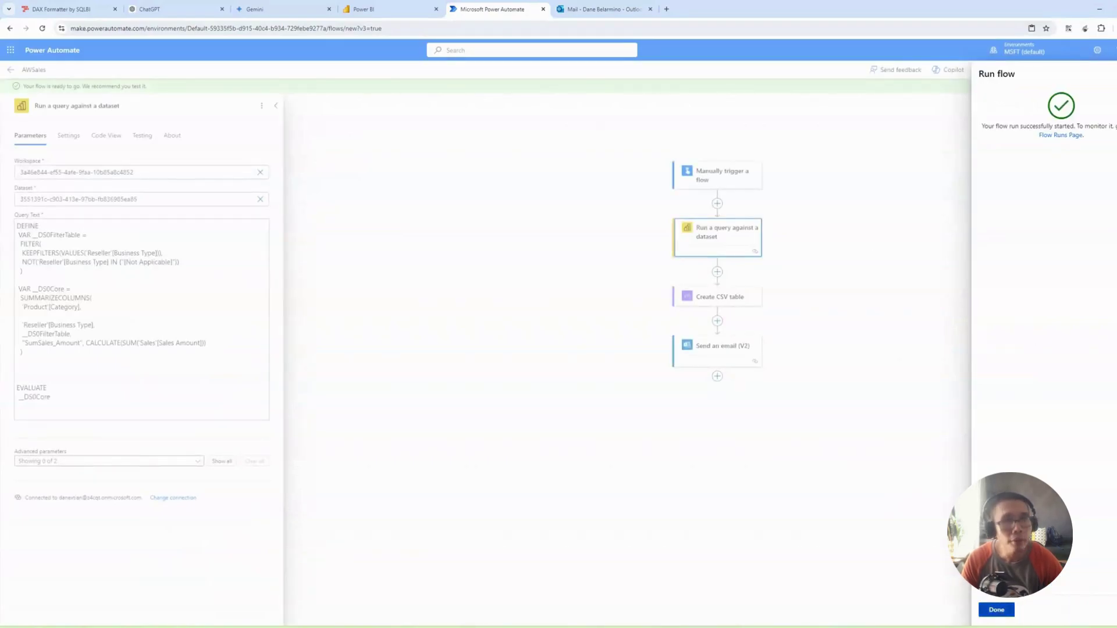
pyautogui.click(997, 609)
# Open the newest AW Sales email in Outlook and examine its AWSales.csv attachment
pyautogui.click(592, 7)
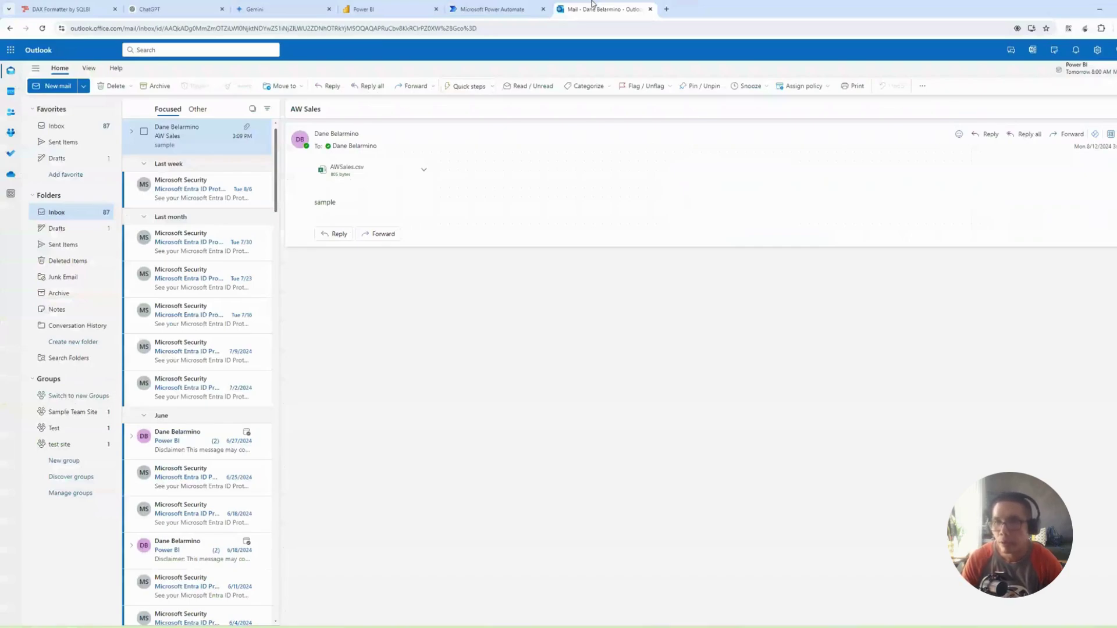
pyautogui.click(158, 152)
pyautogui.click(355, 175)
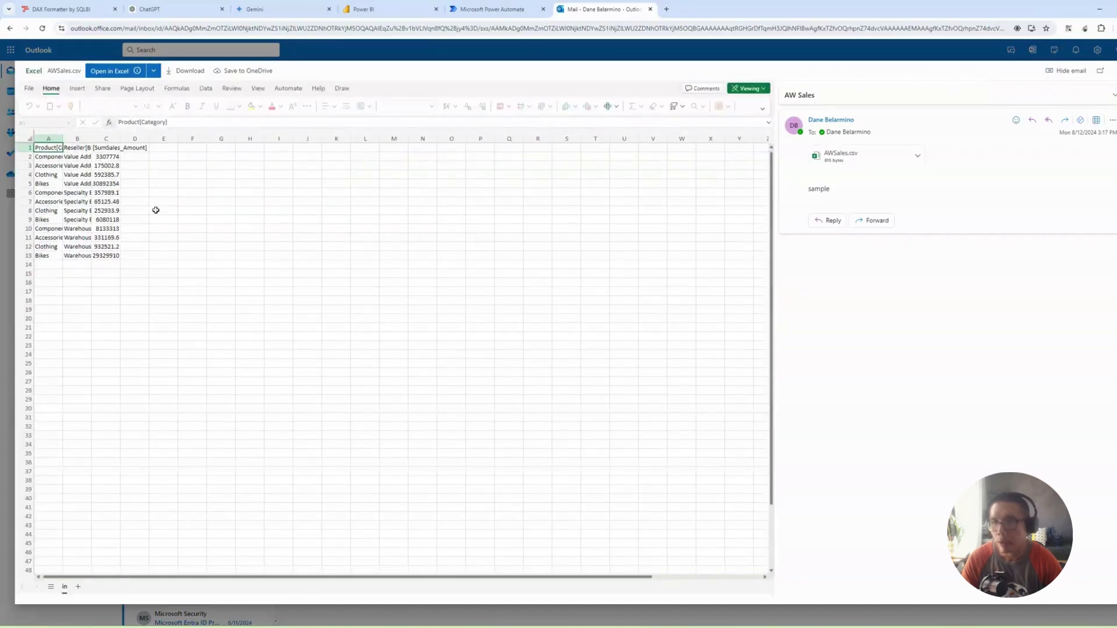
pyautogui.click(155, 180)
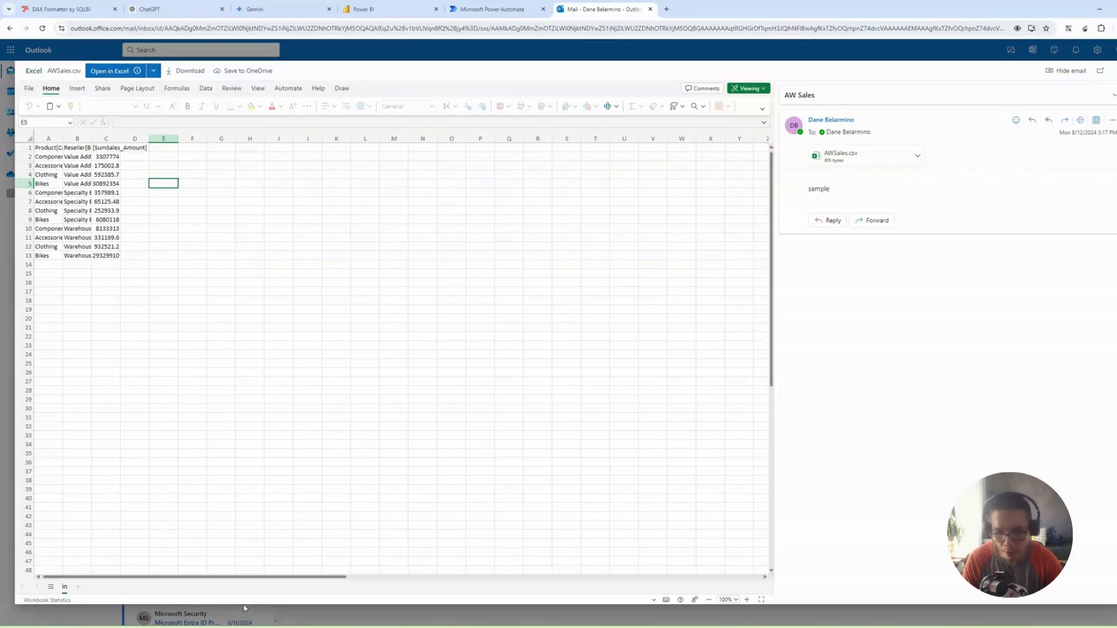
# Return to the Power BI report, add the Sales Territories hierarchy below Business Type in the matrix rows, and expand the matrix one level
pyautogui.hotkey('alt', 'Tab')
pyautogui.hotkey('ctrl', 'a')
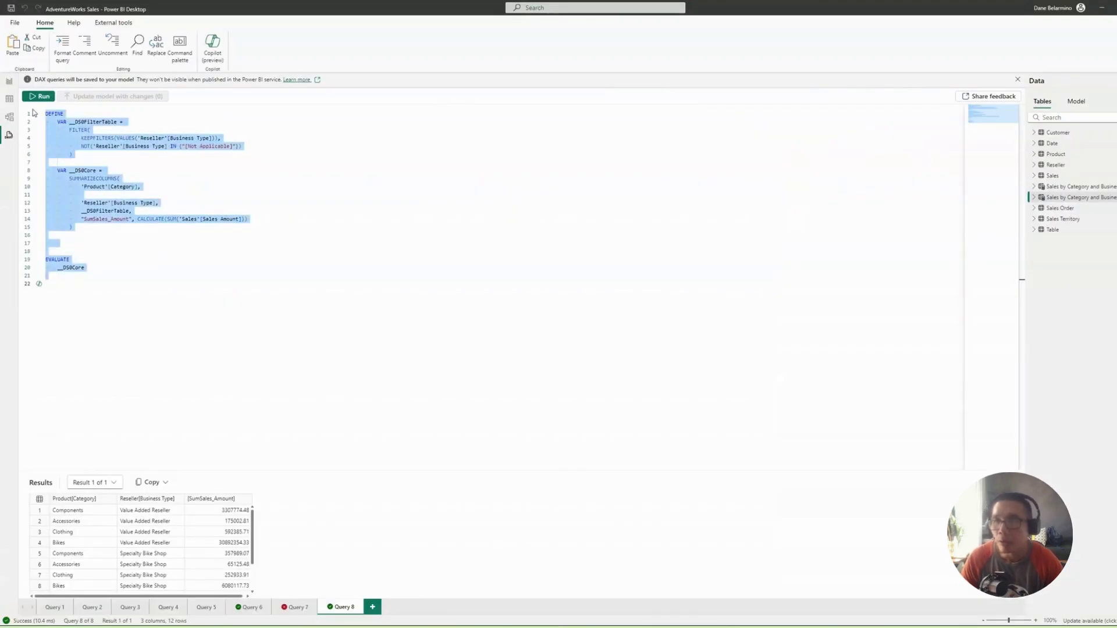
pyautogui.click(10, 81)
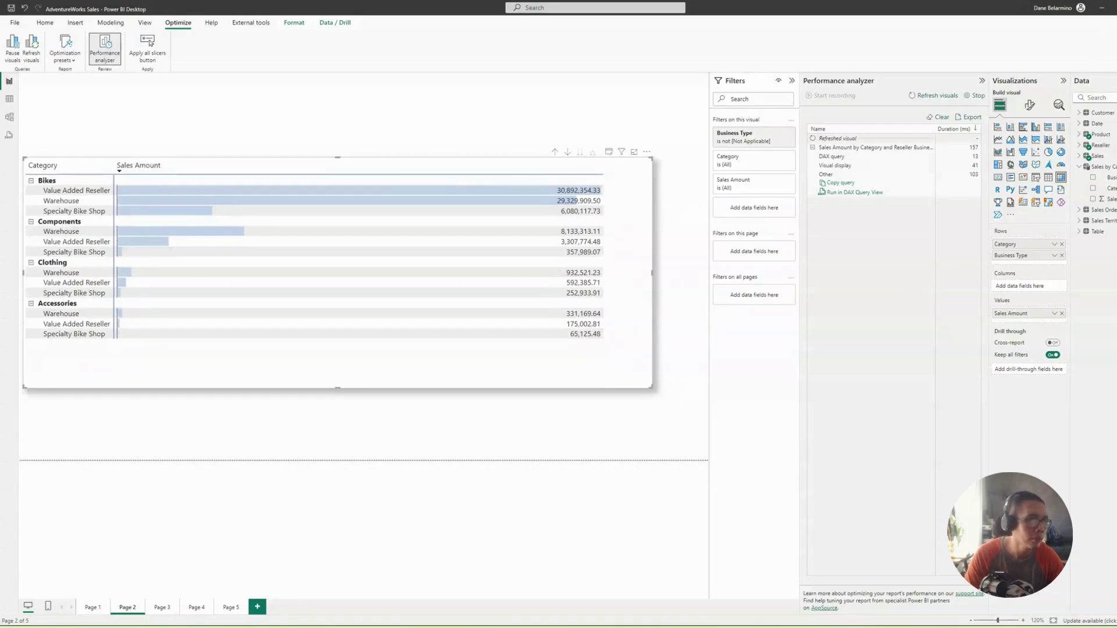
pyautogui.click(1081, 221)
pyautogui.moveTo(1102, 265); pyautogui.dragTo(1041, 259)
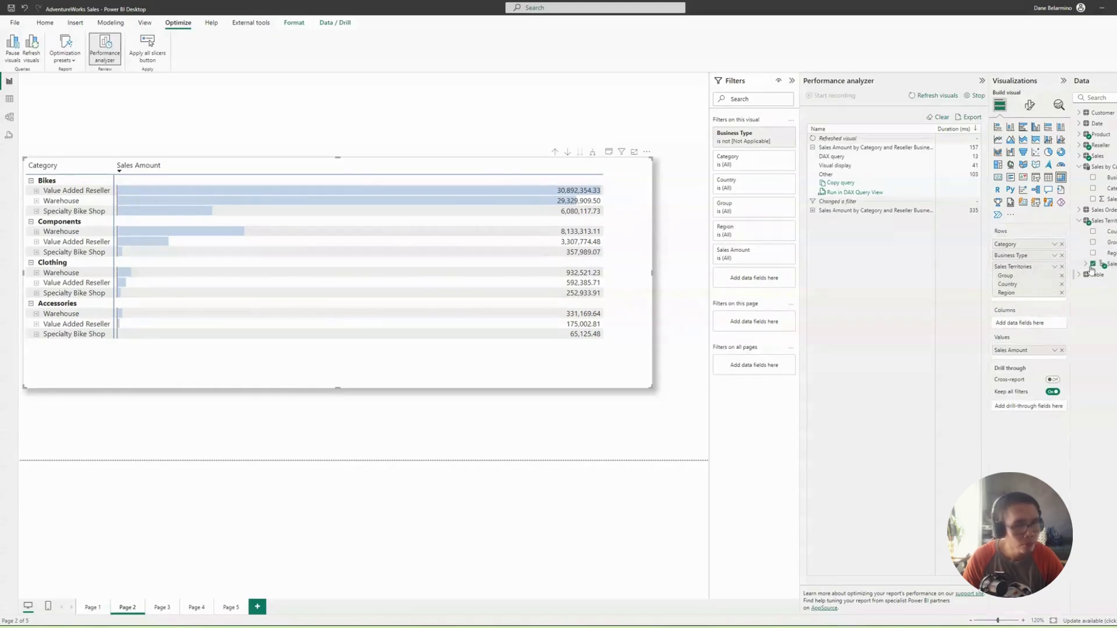
pyautogui.click(592, 154)
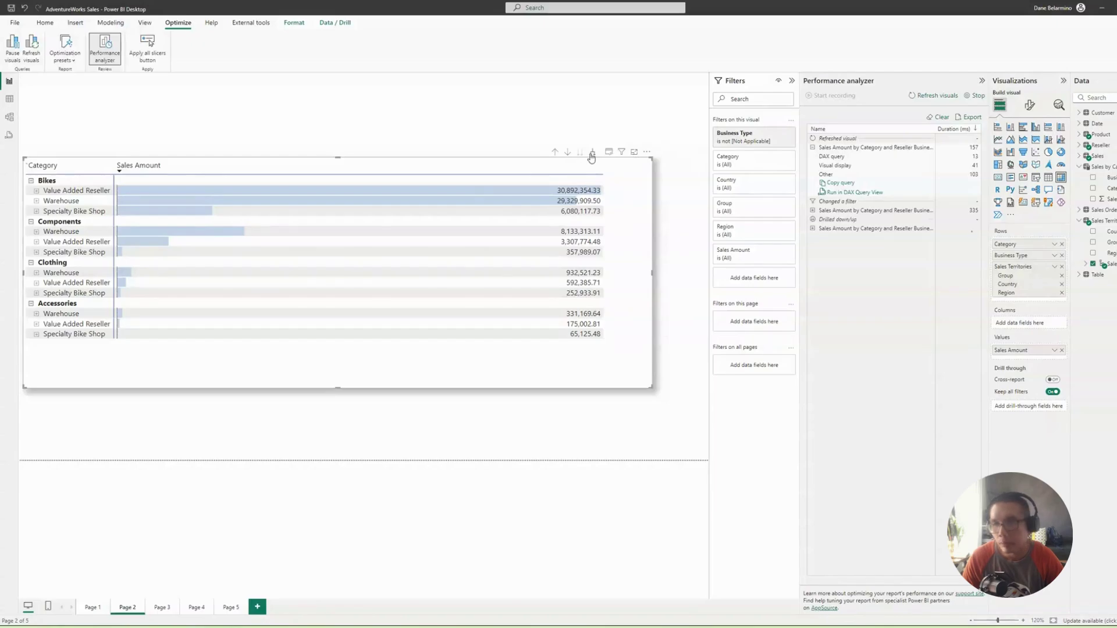
# Move the matrix to the top of the report page and extend its height to the page's lower edge
pyautogui.moveTo(547, 160); pyautogui.dragTo(542, 90)
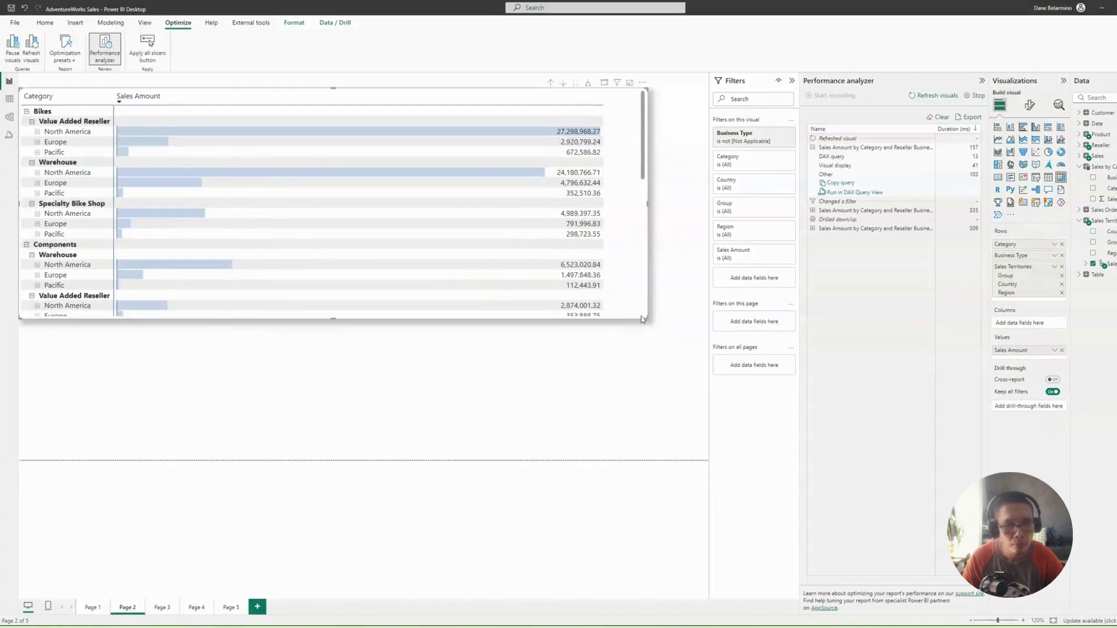
pyautogui.moveTo(643, 317); pyautogui.dragTo(638, 458)
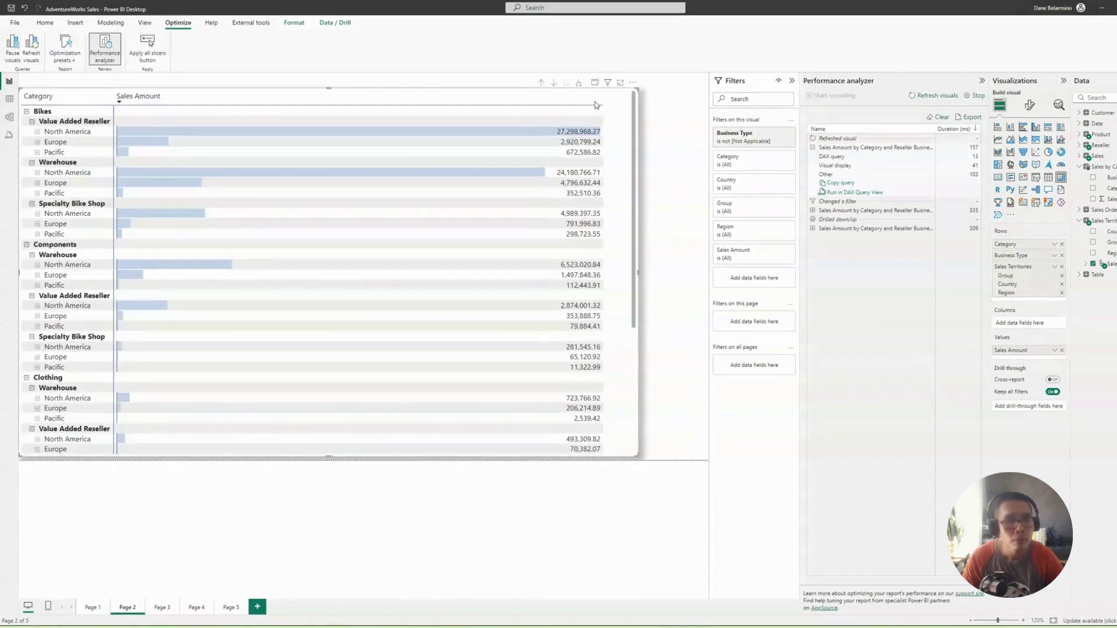
# Add Order Quantity from the Sales table to the matrix values below Sales Amount
pyautogui.click(1100, 98)
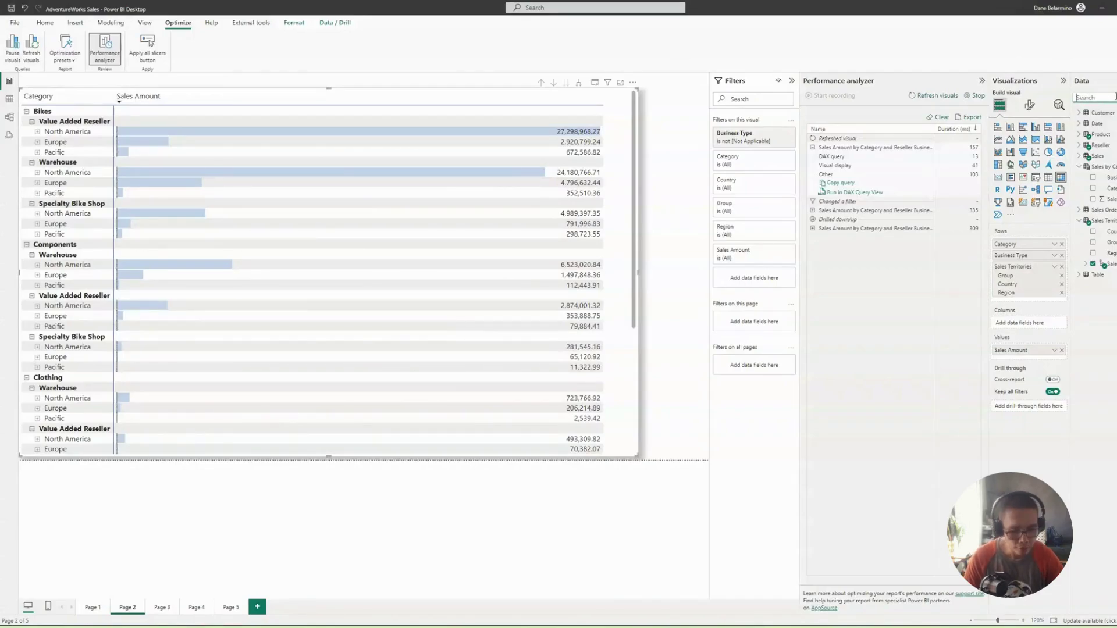
pyautogui.write('vo')
pyautogui.click(1116, 97)
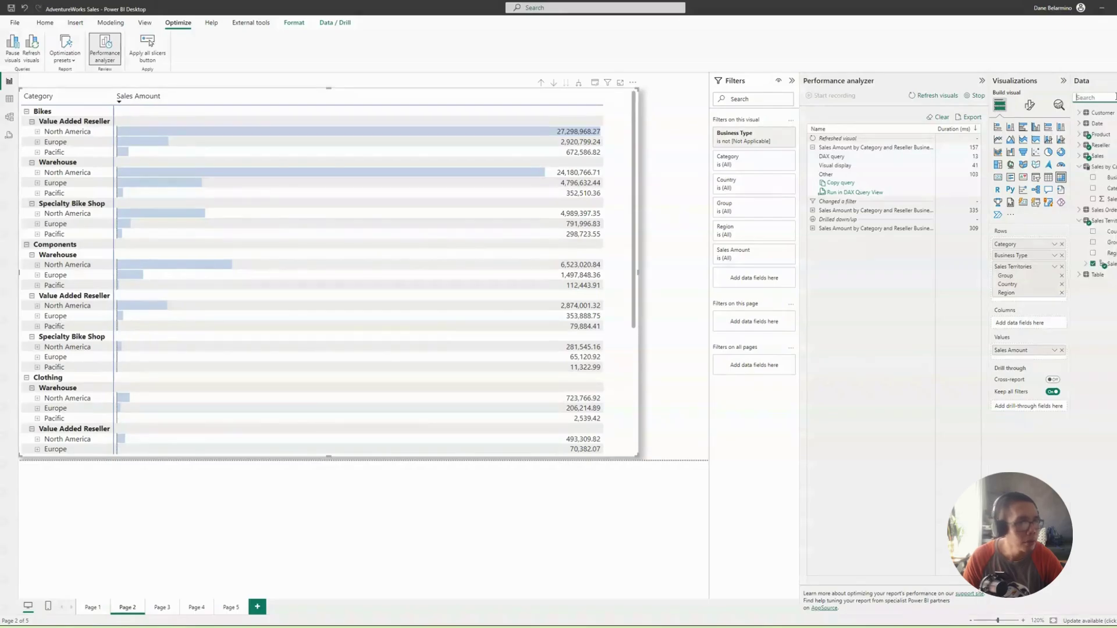
pyautogui.click(1080, 156)
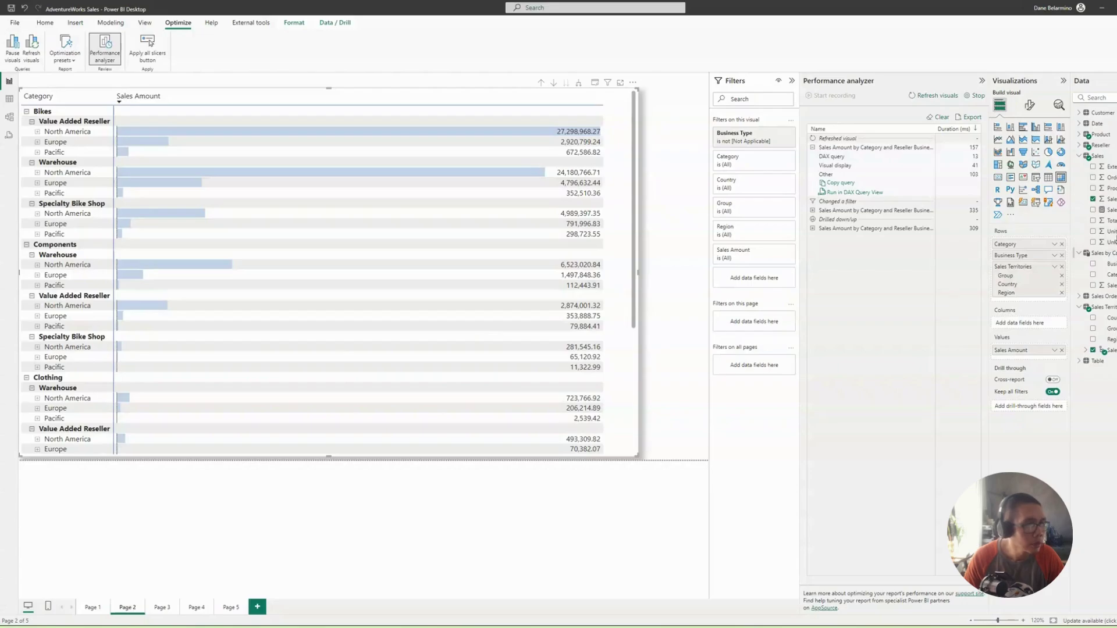
pyautogui.moveTo(1113, 178); pyautogui.dragTo(1019, 360)
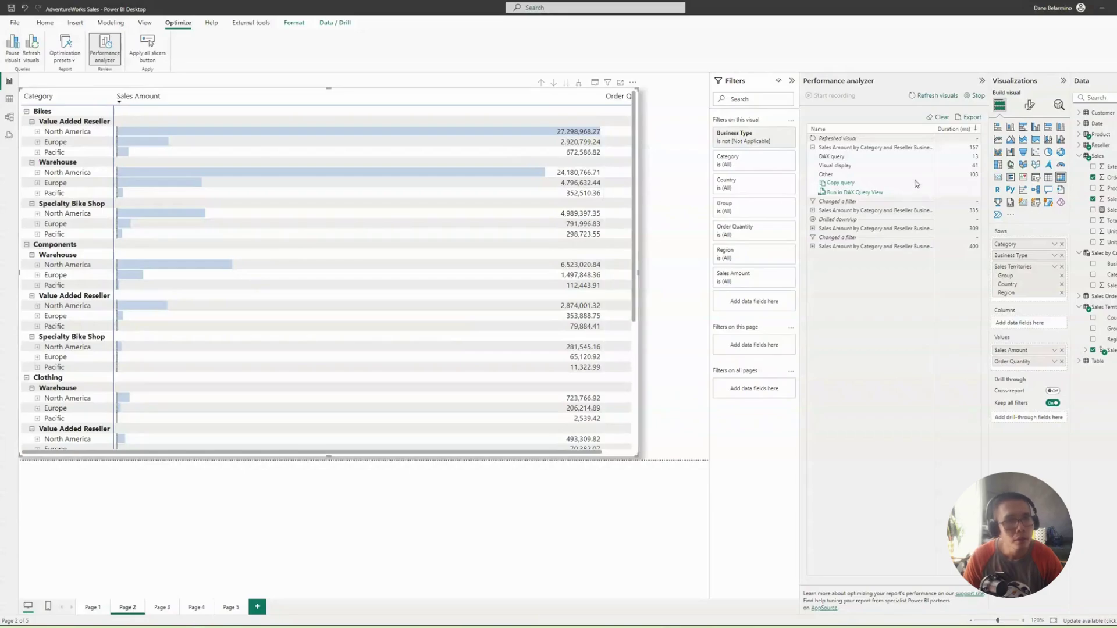
# Clear the performance log, refresh the visuals, and run the matrix's latest query in DAX query view
pyautogui.click(940, 117)
pyautogui.click(937, 97)
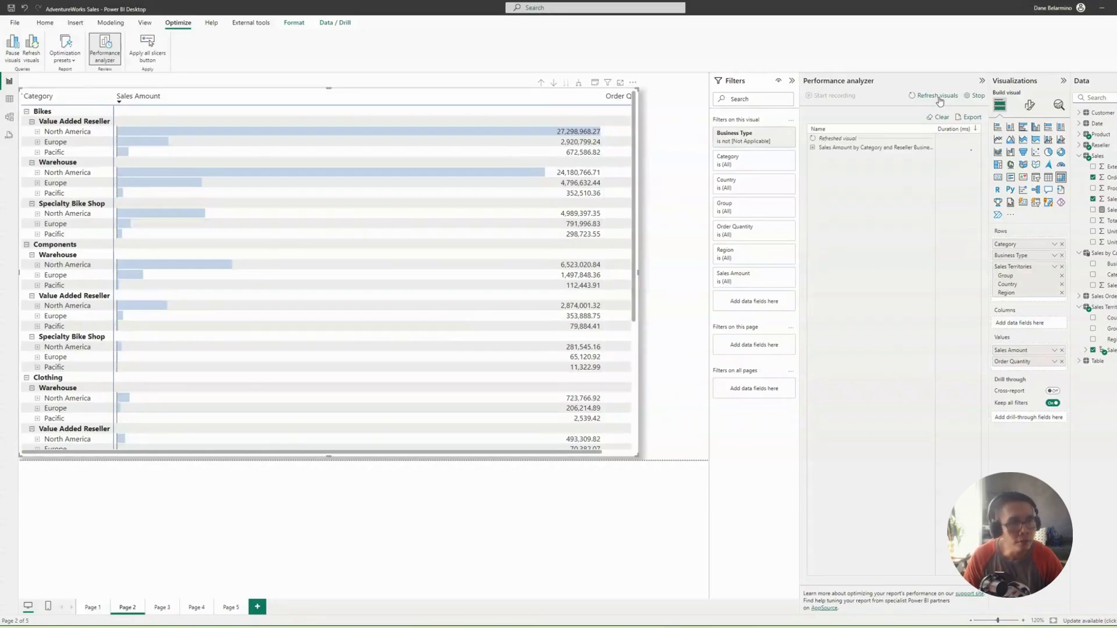
pyautogui.click(813, 148)
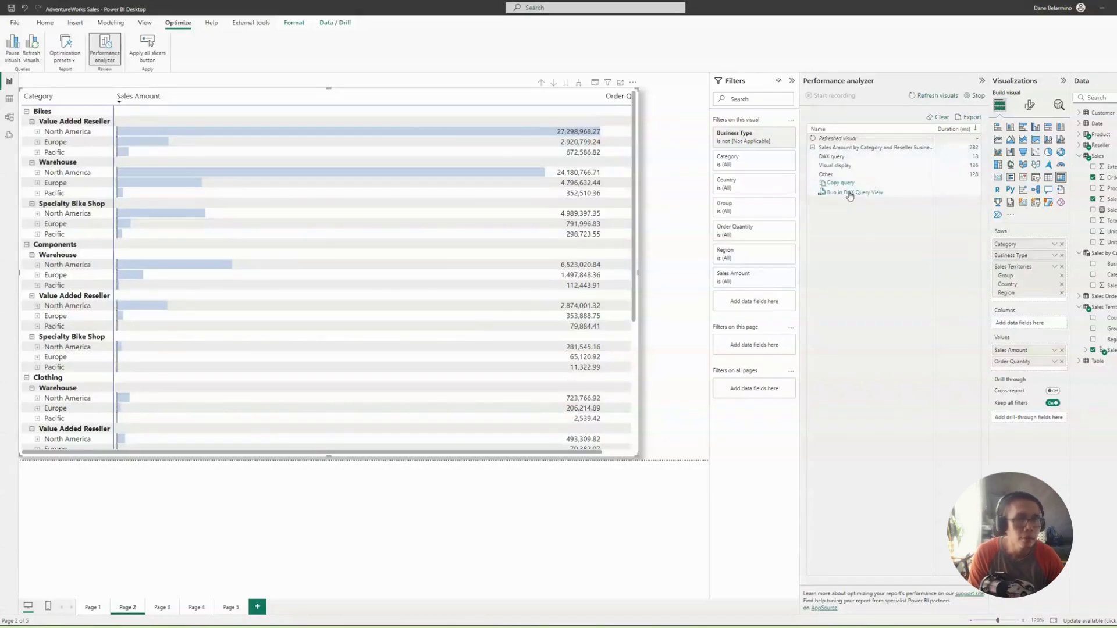
pyautogui.click(938, 97)
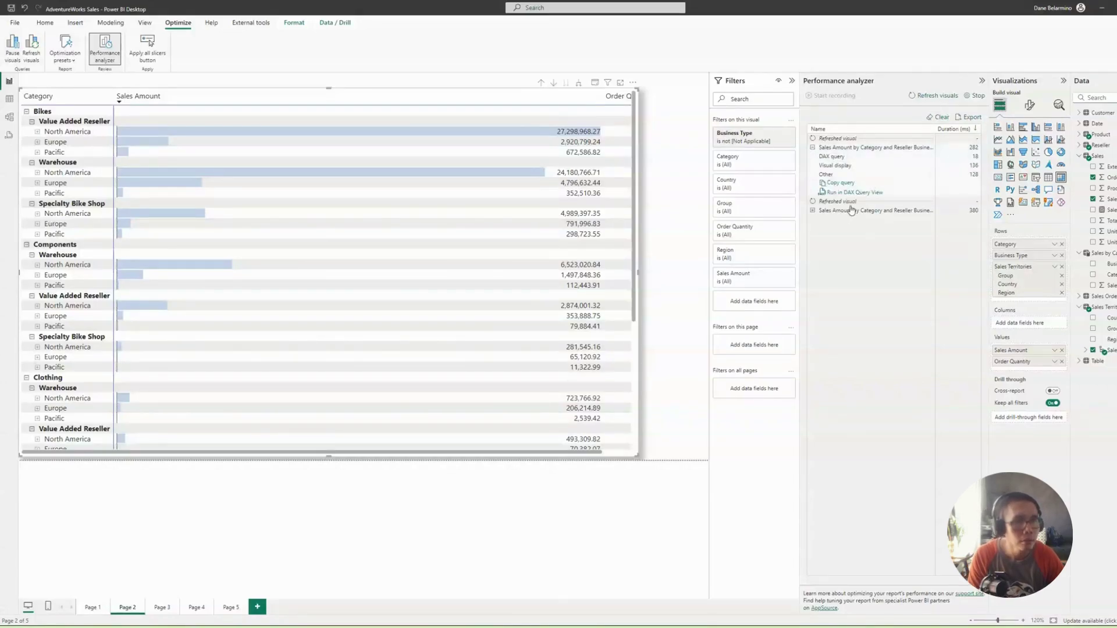
pyautogui.click(813, 211)
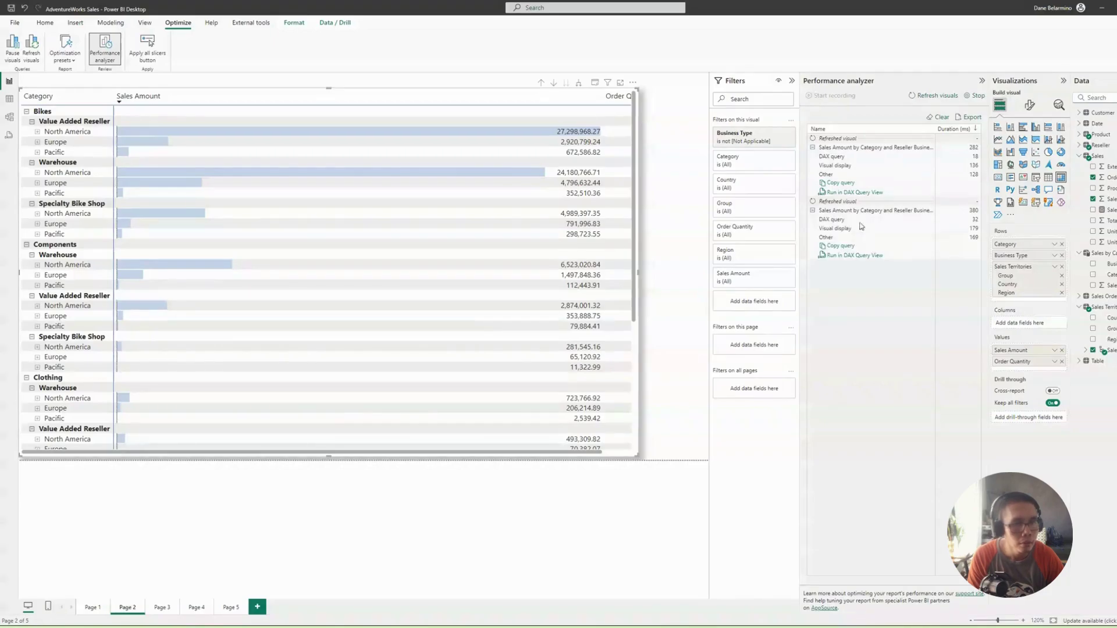
pyautogui.click(854, 255)
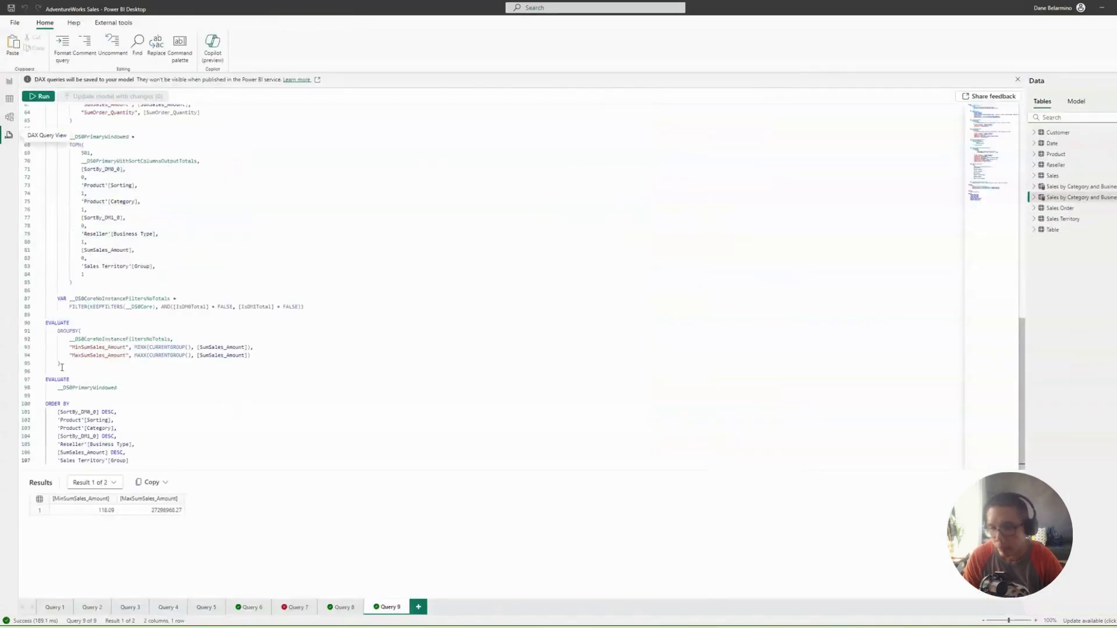
# Delete the first EVALUATE block, which groups the minimum and maximum sales amounts, from Query 9
pyautogui.click(85, 386)
pyautogui.click(62, 364)
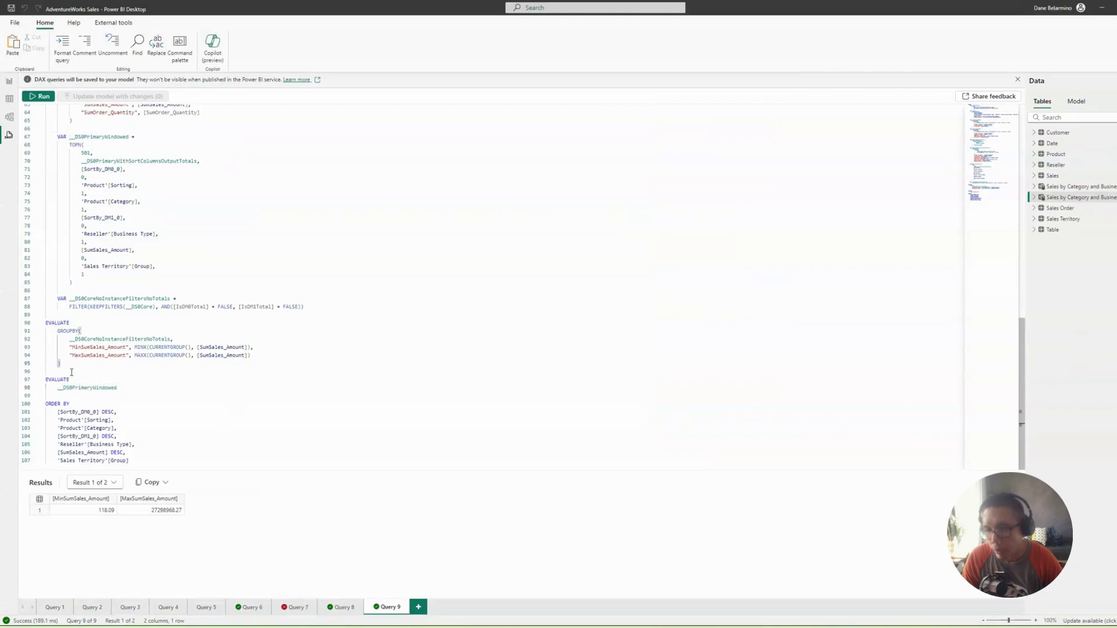
pyautogui.keyDown('shift'); pyautogui.click(36, 323); pyautogui.keyUp('shift')
pyautogui.press('Delete')
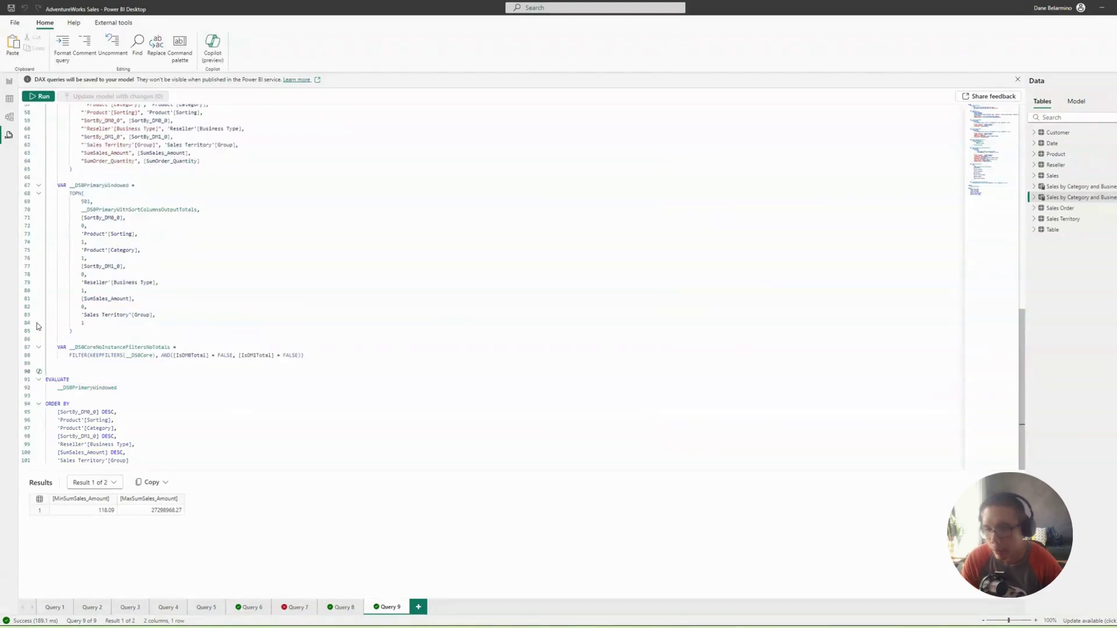
# Replace __DS0PrimaryWindowed with __DS0Core in the remaining EVALUATE statement
pyautogui.scroll(10, 132, 366)
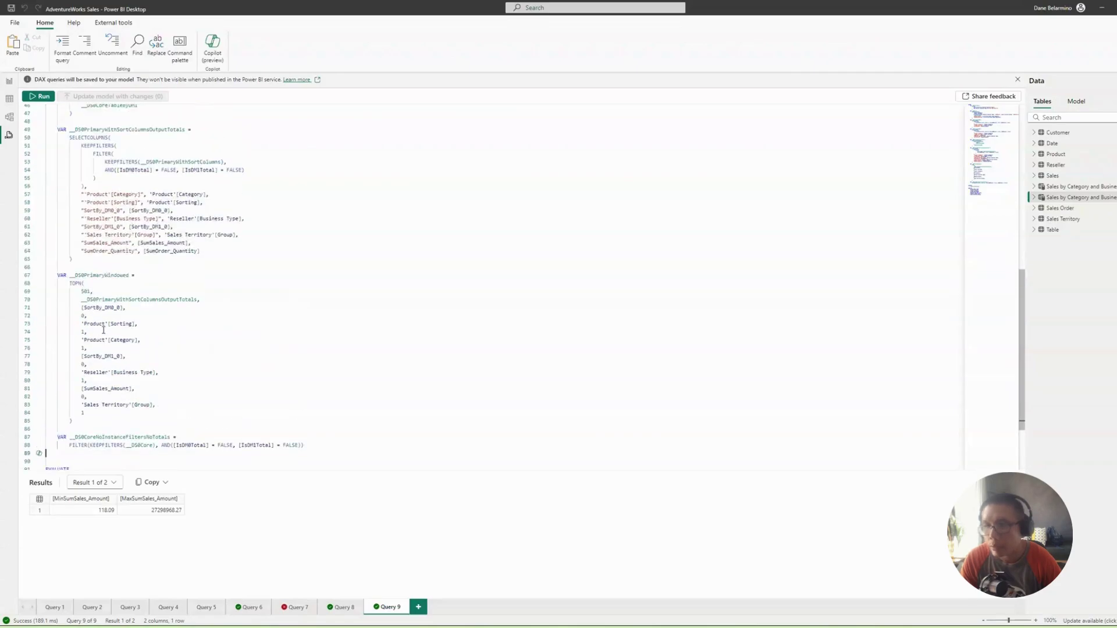
pyautogui.scroll(3, 102, 327)
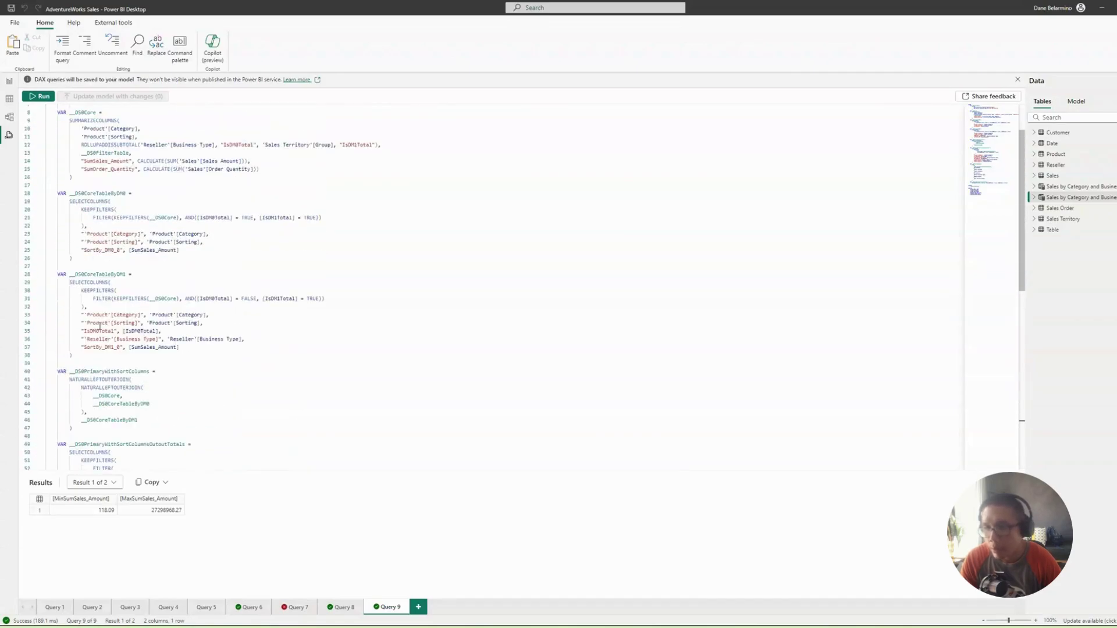
pyautogui.scroll(2, 100, 327)
pyautogui.doubleClick(88, 170)
pyautogui.hotkey('ctrl', 'c')
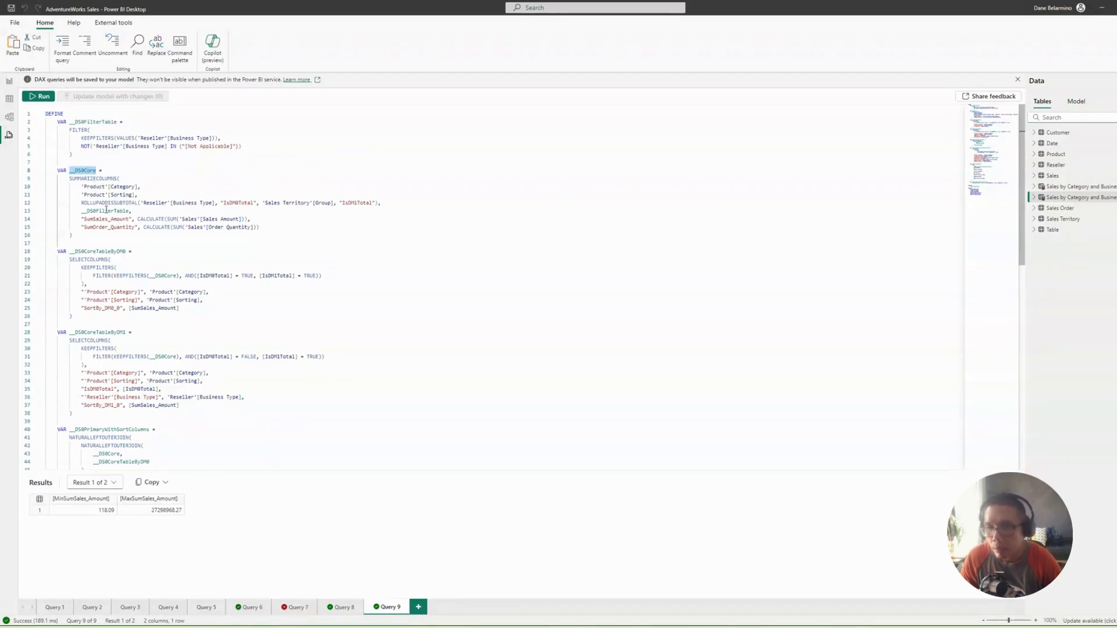
pyautogui.click(106, 211)
pyautogui.scroll(-15, 129, 189)
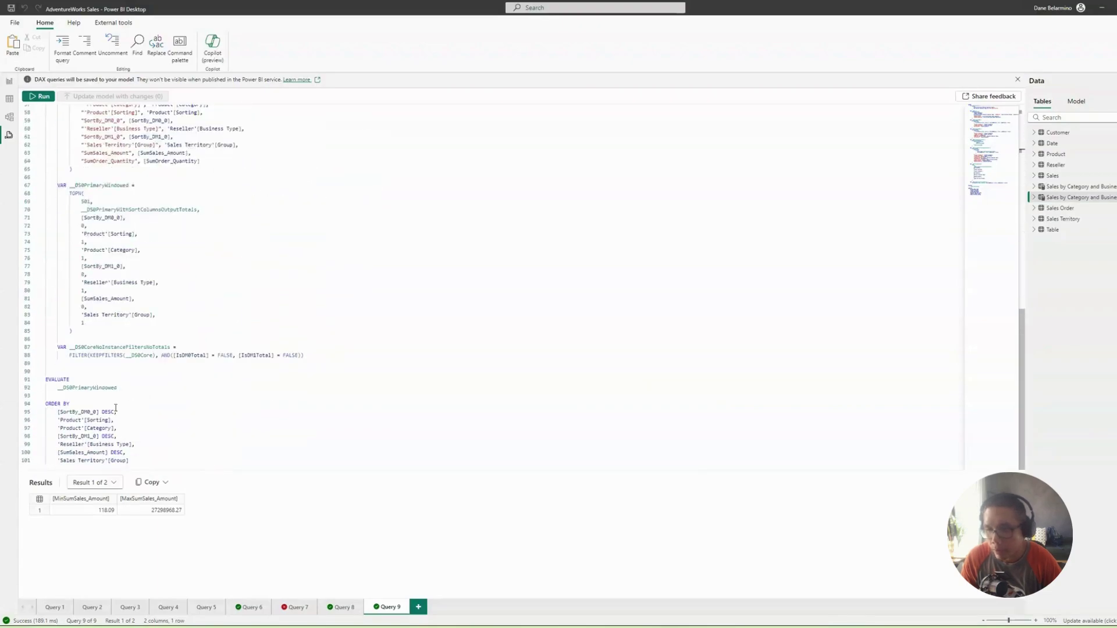
pyautogui.doubleClick(87, 388)
pyautogui.hotkey('ctrl', 'v')
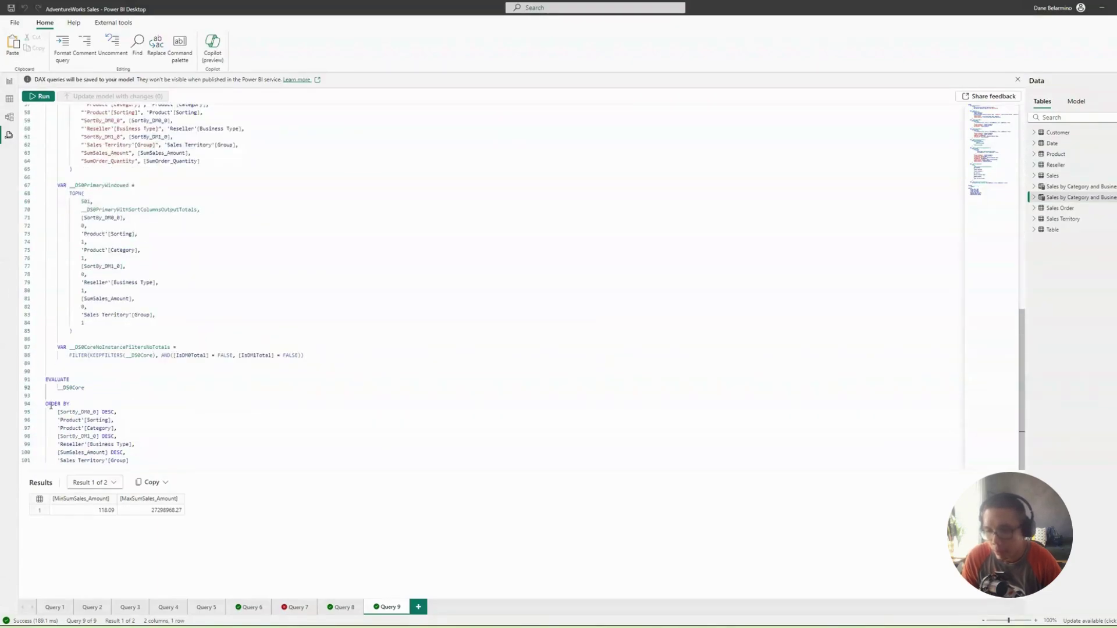
# Delete the whole ORDER BY clause at the end of Query 9 and run the query
pyautogui.moveTo(46, 404); pyautogui.dragTo(189, 460)
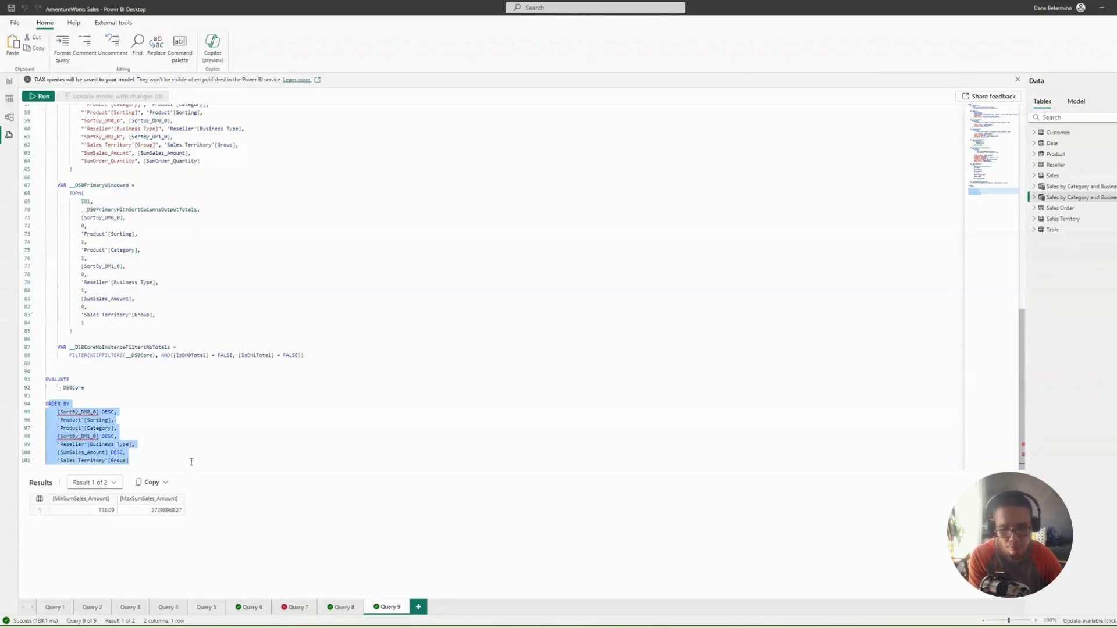
pyautogui.press('Delete')
pyautogui.press('Delete')
pyautogui.press('Delete')
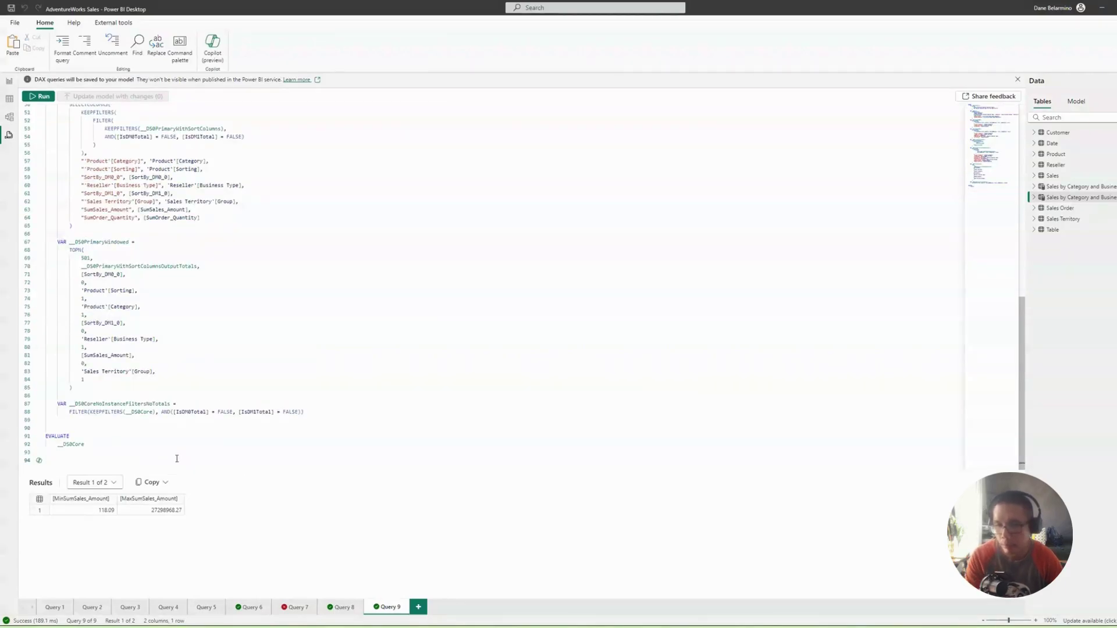
pyautogui.click(42, 98)
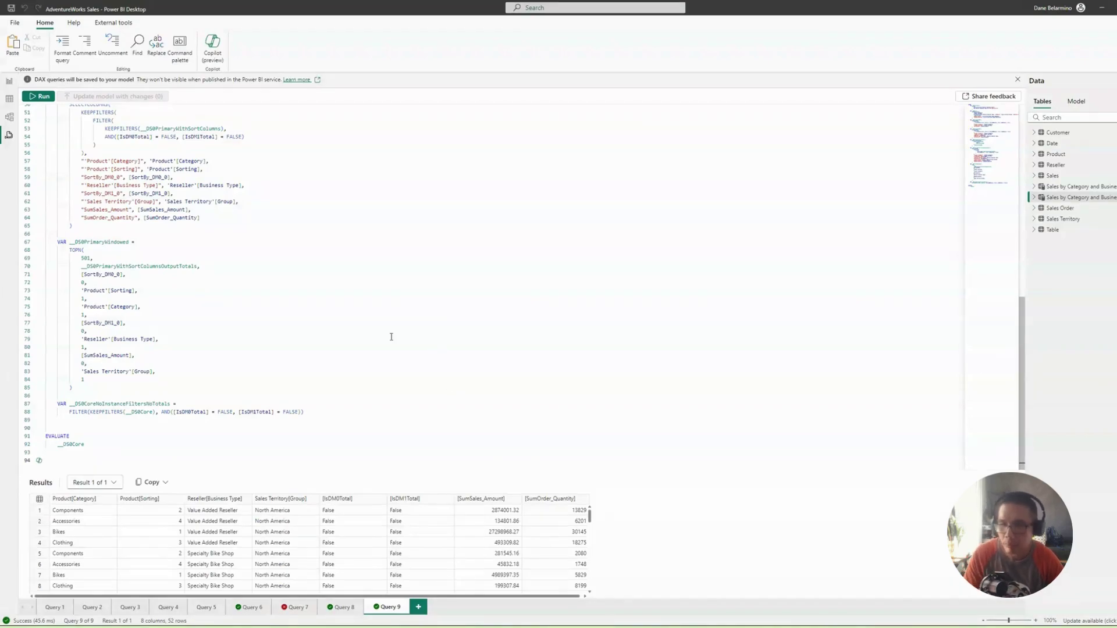
# Delete the __DS0PrimaryWindowed and __DS0CoreNoInstanceFiltersNoTotals variable definitions from the query
pyautogui.hotkey('ctrl', 'a')
pyautogui.moveTo(145, 420); pyautogui.dragTo(47, 234)
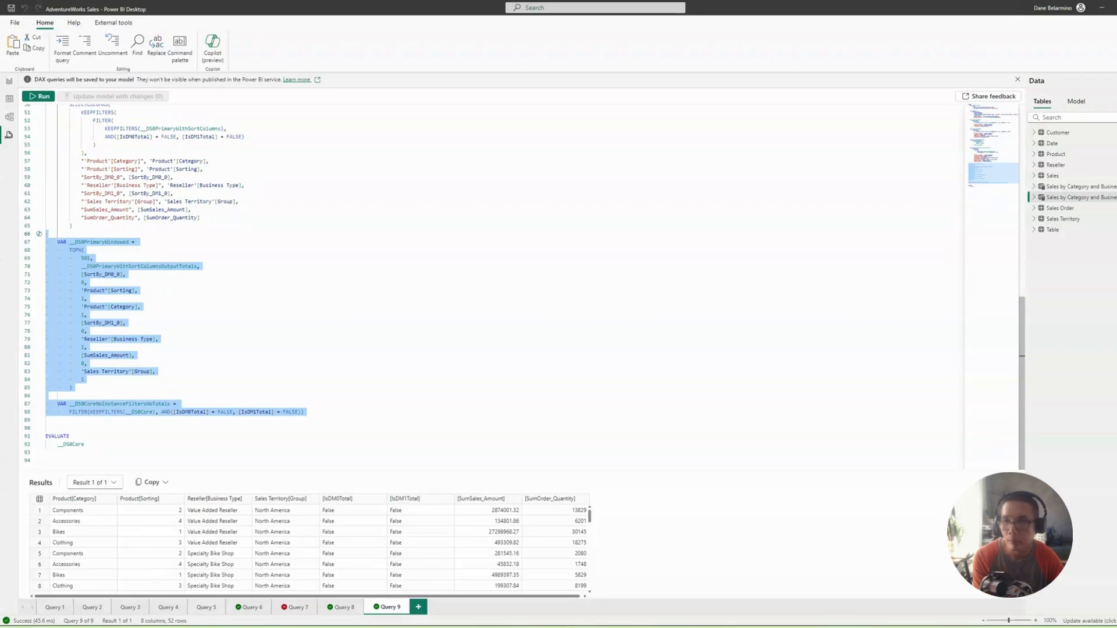
pyautogui.press('Delete')
pyautogui.scroll(5, 144, 182)
pyautogui.scroll(-3, 144, 182)
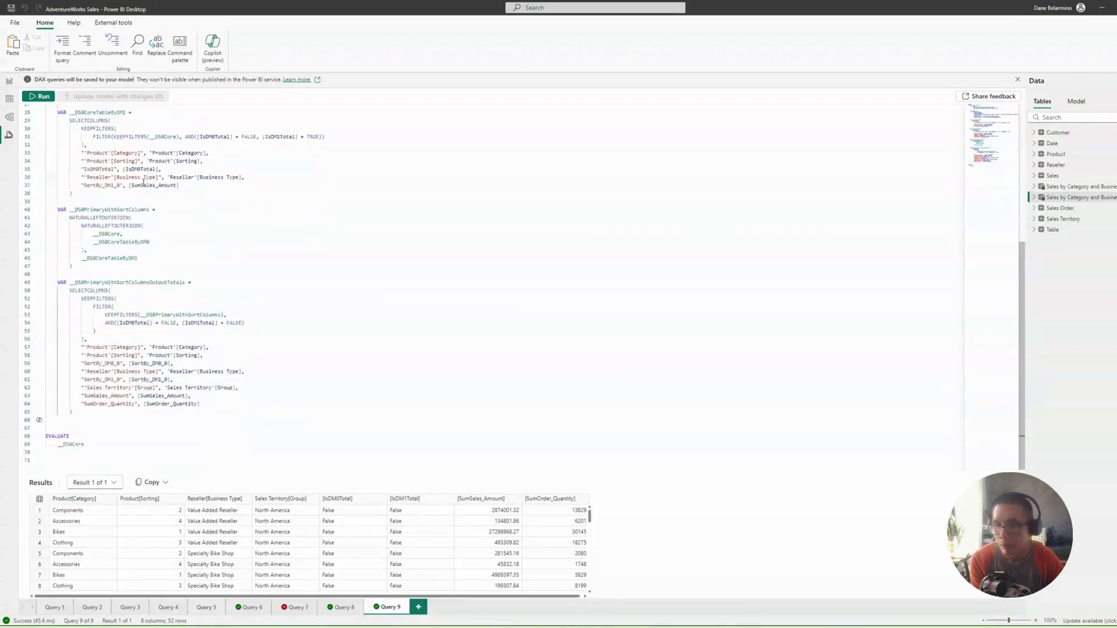
# Delete all variable definitions from __DS0CoreTableByDM0 through __DS0PrimaryWithSortColumnsOutputTotals, leaving only __DS0FilterTable and __DS0Core, and run the query
pyautogui.moveTo(49, 420); pyautogui.dragTo(6, 198)
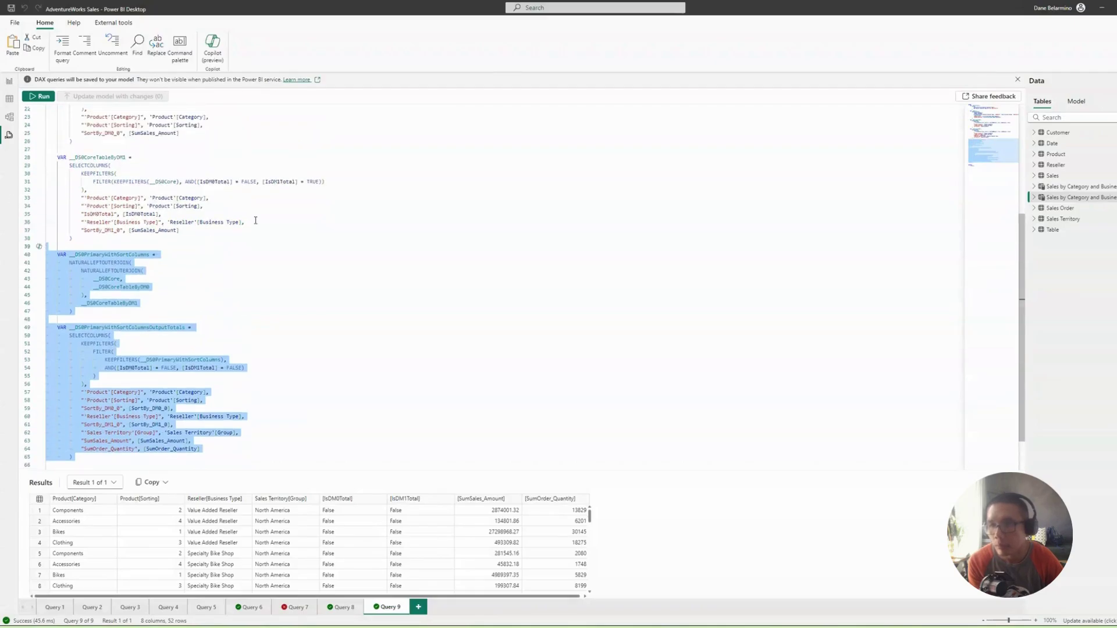
pyautogui.scroll(5, 255, 220)
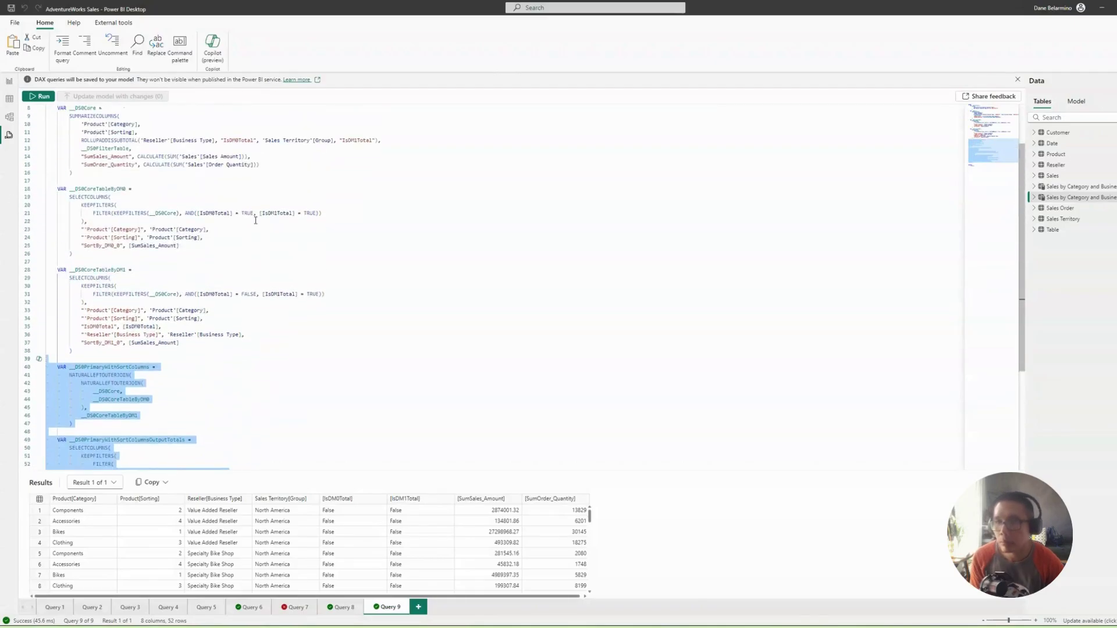
pyautogui.hotkey('shift', 'Up')
pyautogui.hotkey('shift', 'Up')
pyautogui.hotkey('shift', 'Up')
pyautogui.hotkey('shift', 'Up')
pyautogui.hotkey('shift', 'Up')
pyautogui.hotkey('shift', 'Up')
pyautogui.hotkey('shift', 'Up')
pyautogui.hotkey('shift', 'Up')
pyautogui.hotkey('shift', 'Up')
pyautogui.hotkey('shift', 'Up')
pyautogui.hotkey('shift', 'Up')
pyautogui.hotkey('shift', 'Up')
pyautogui.hotkey('shift', 'Up')
pyautogui.hotkey('shift', 'Up')
pyautogui.hotkey('shift', 'Up')
pyautogui.hotkey('shift', 'Up')
pyautogui.hotkey('shift', 'Up')
pyautogui.hotkey('shift', 'Up')
pyautogui.hotkey('shift', 'Up')
pyautogui.hotkey('shift', 'Up')
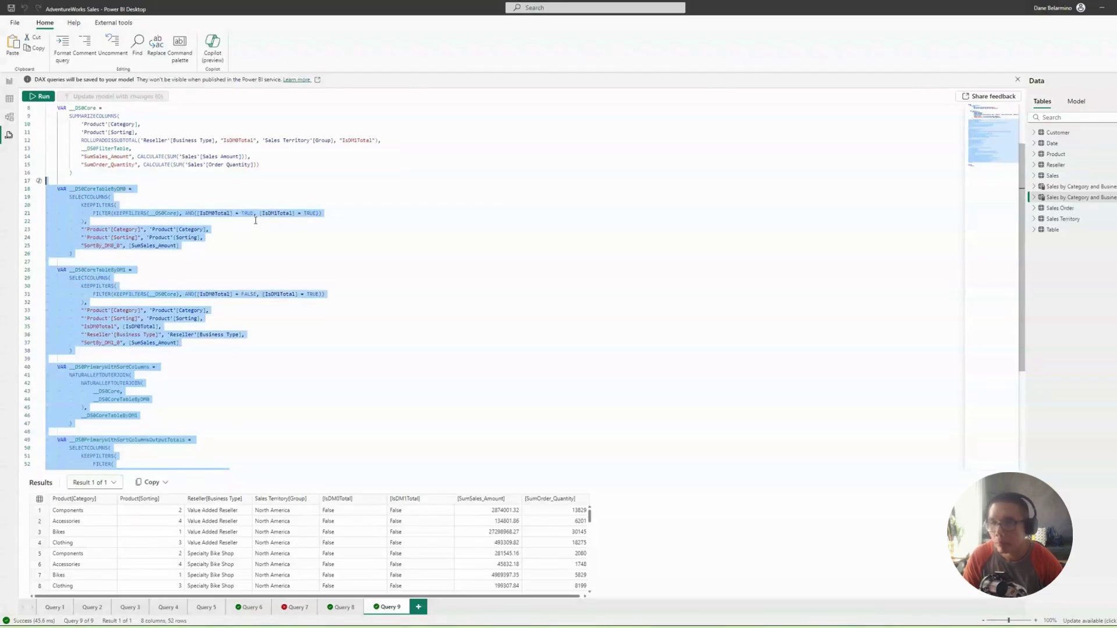
pyautogui.press('Delete')
pyautogui.click(222, 138)
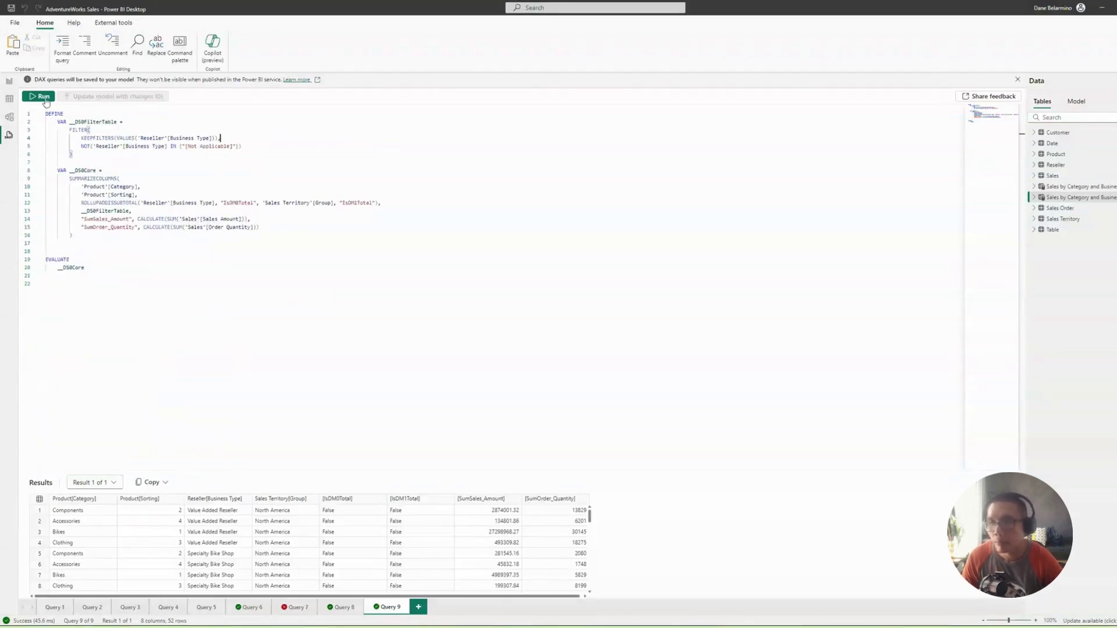
pyautogui.click(43, 98)
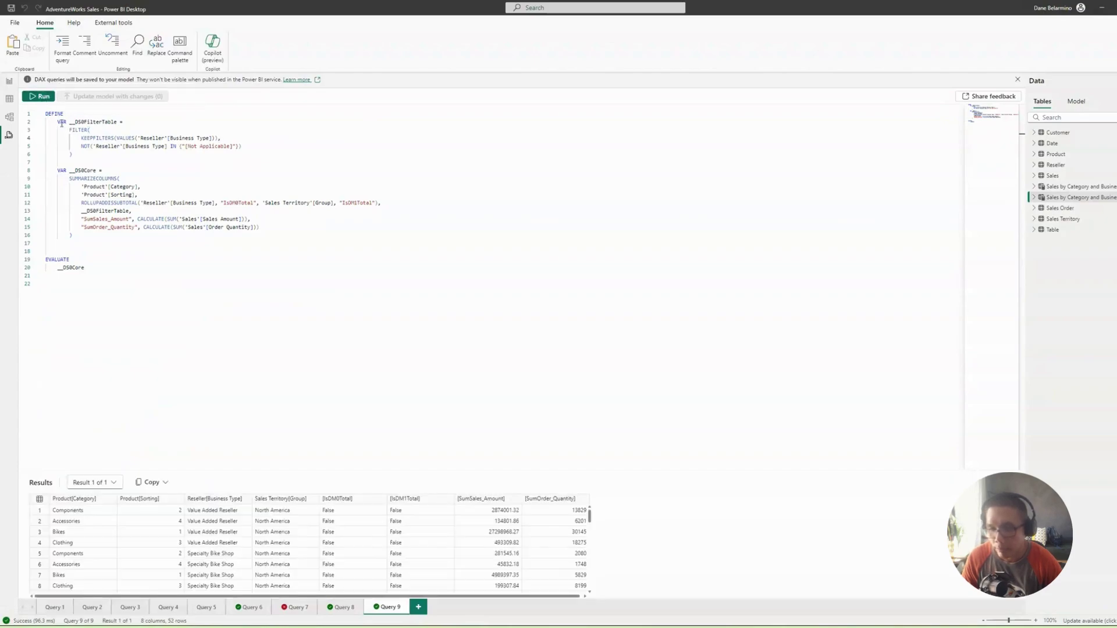
# Copy the whole simplified query, switch to Power Automate, and open the AWSales flow's "Run a query against a dataset" action for editing
pyautogui.hotkey('ctrl', 'a')
pyautogui.hotkey('ctrl', 'c')
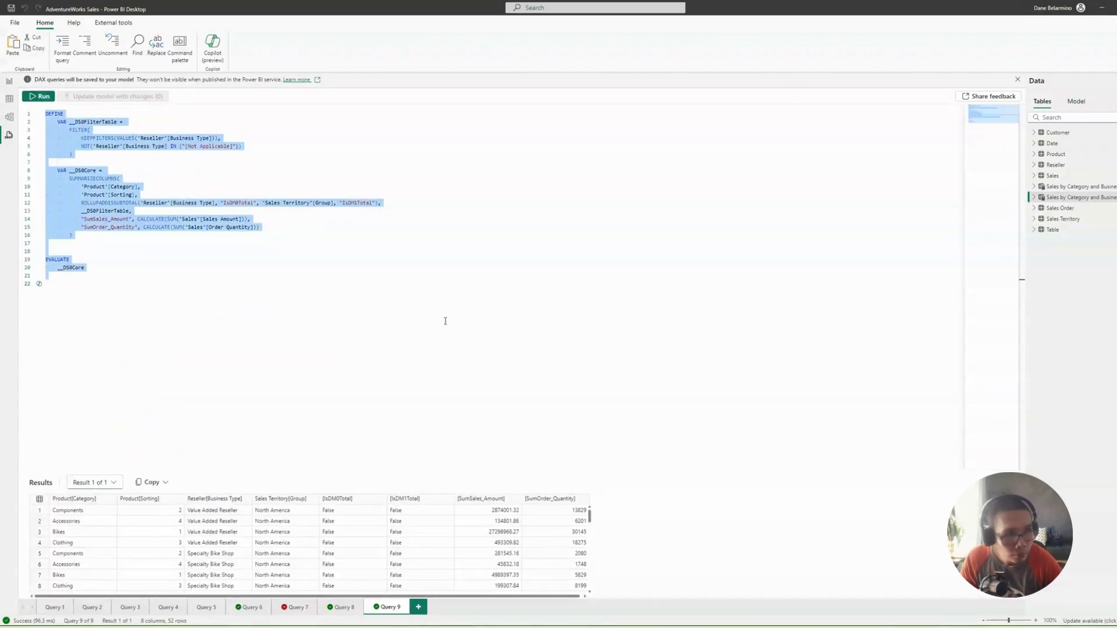
pyautogui.hotkey('alt', 'Tab')
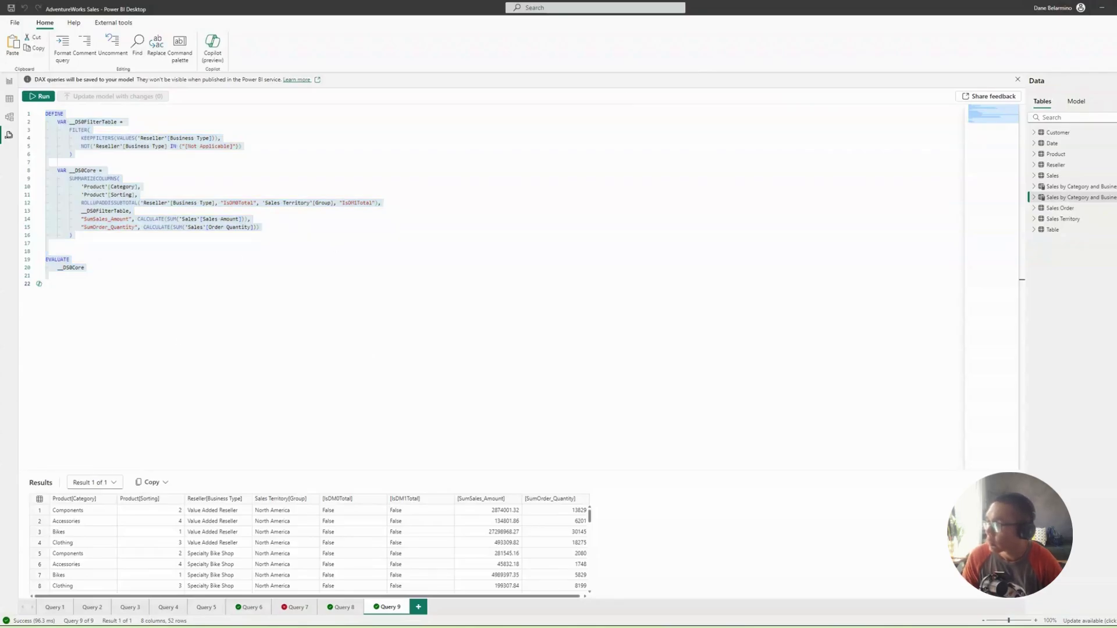
pyautogui.hotkey('alt', 'Tab')
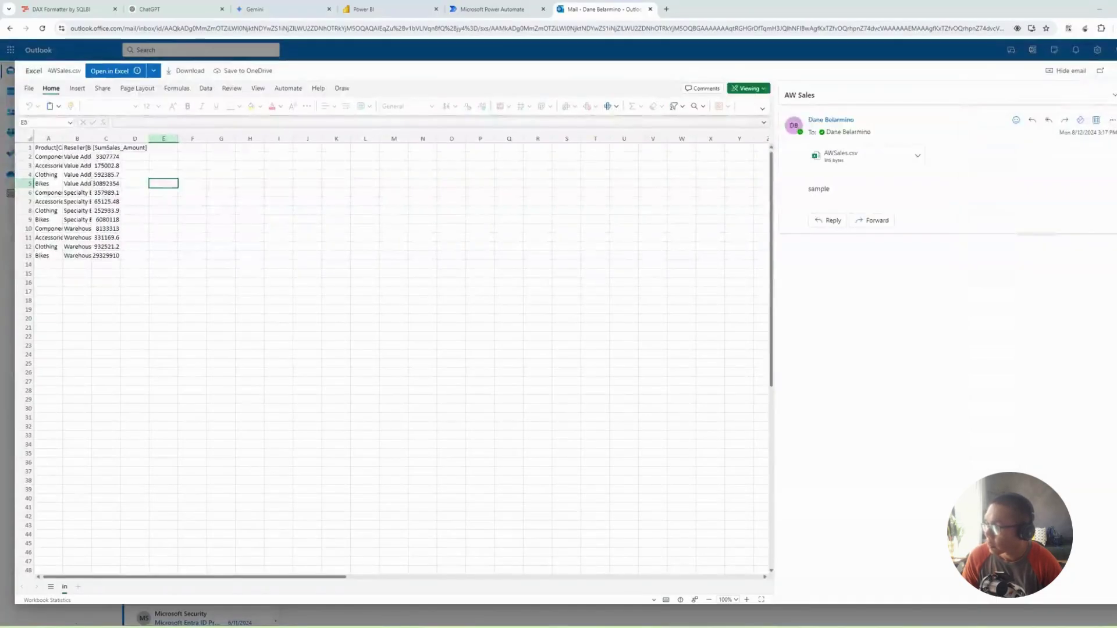
pyautogui.click(511, 11)
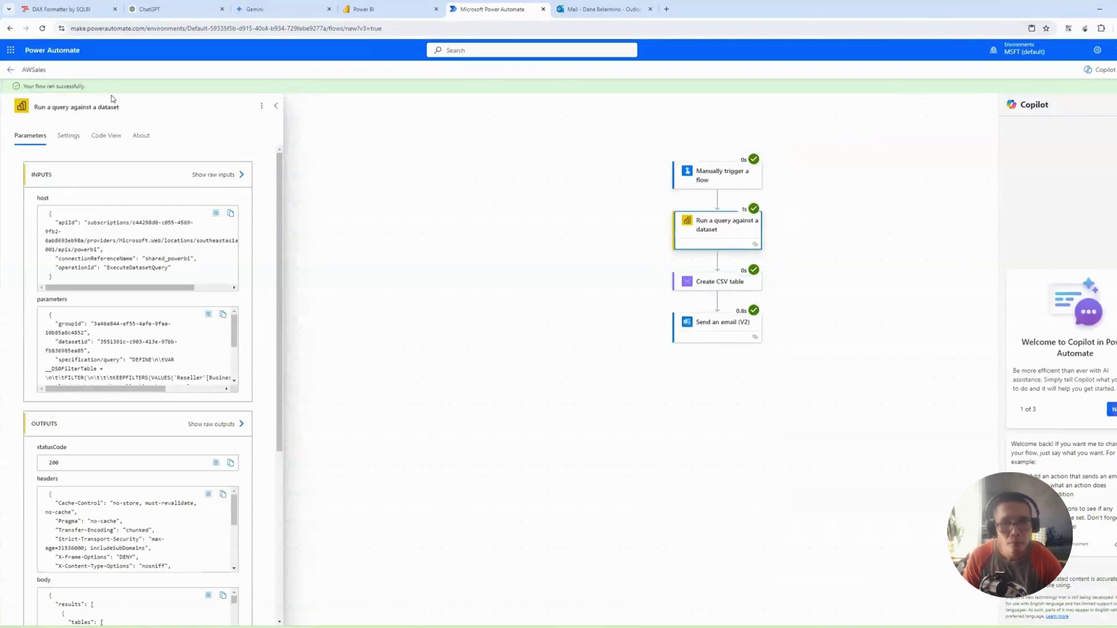
pyautogui.click(12, 72)
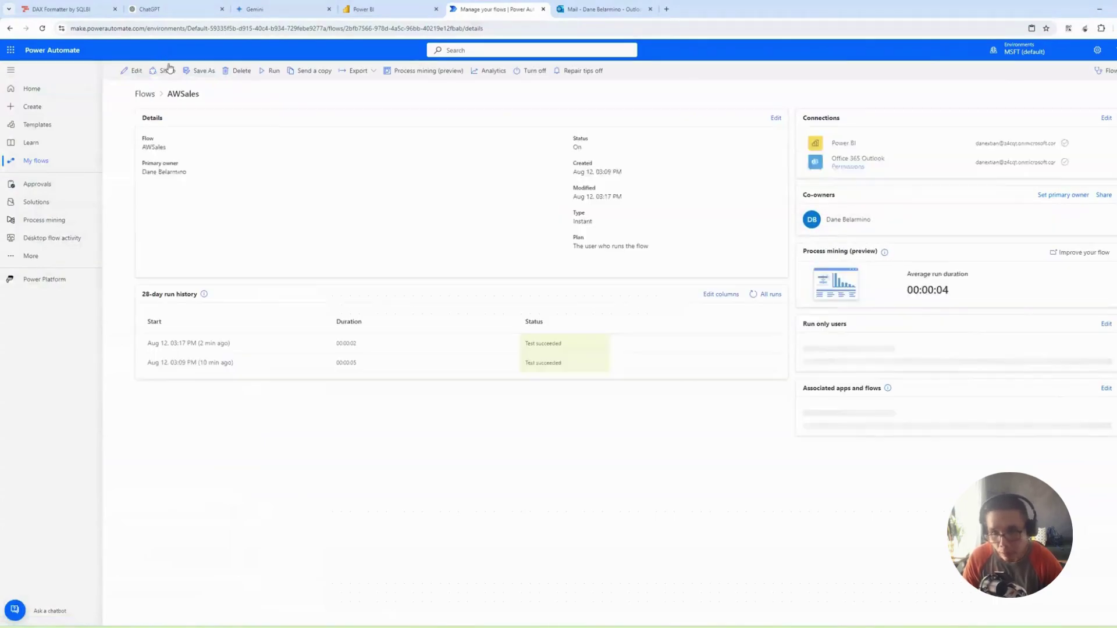
pyautogui.click(130, 71)
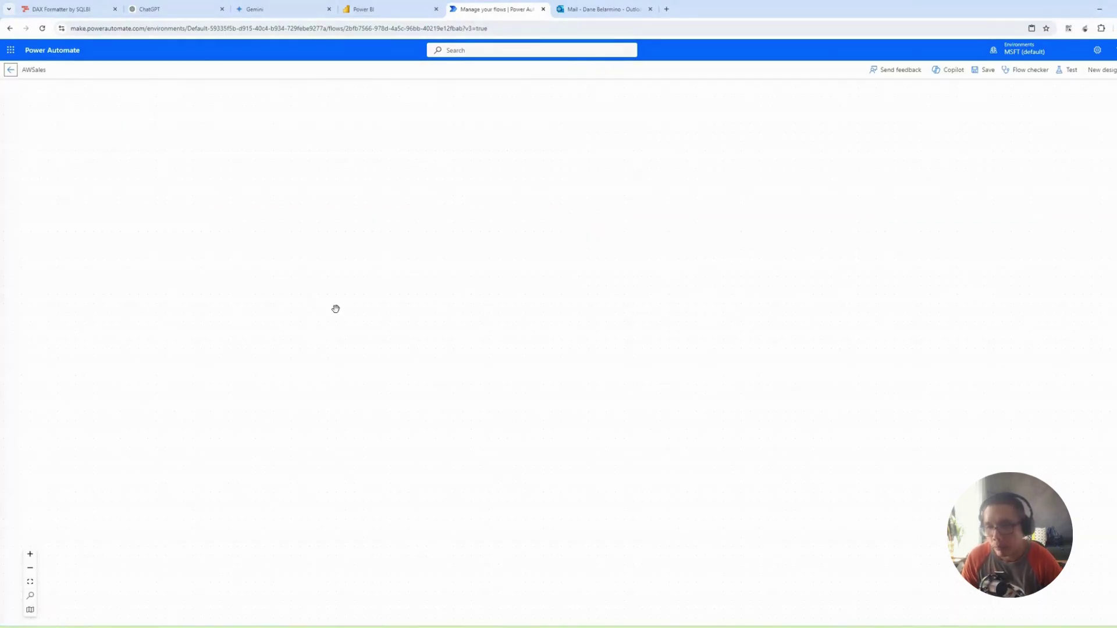
pyautogui.click(590, 217)
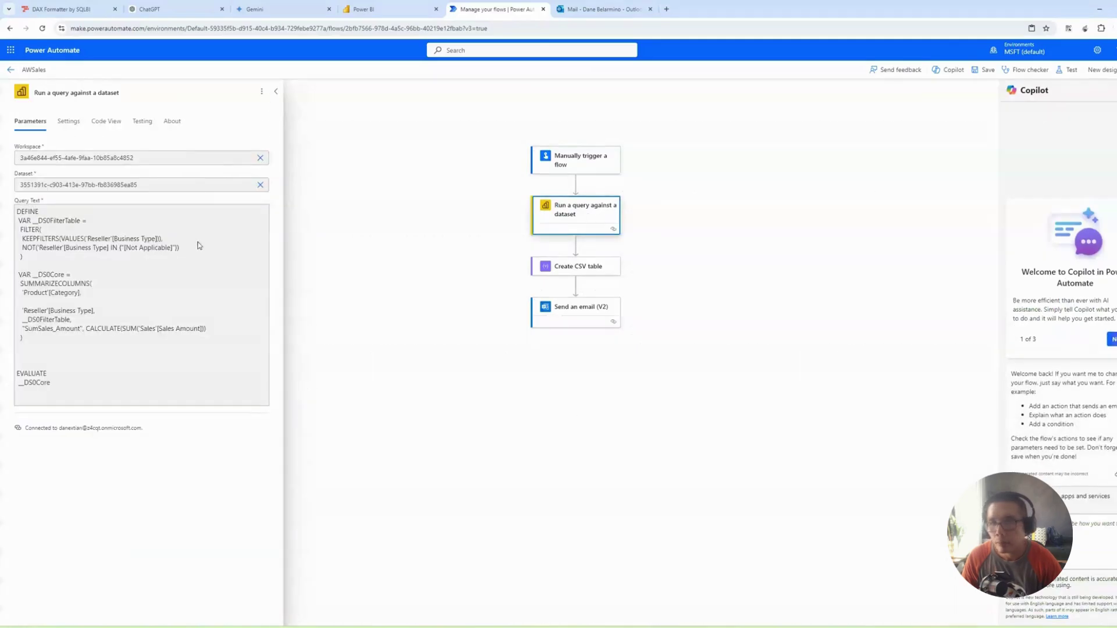
# Replace the dataset action's entire query text with the copied simplified DAX query and save the flow
pyautogui.hotkey('ctrl', 'a')
pyautogui.click(120, 281)
pyautogui.hotkey('ctrl', 'a')
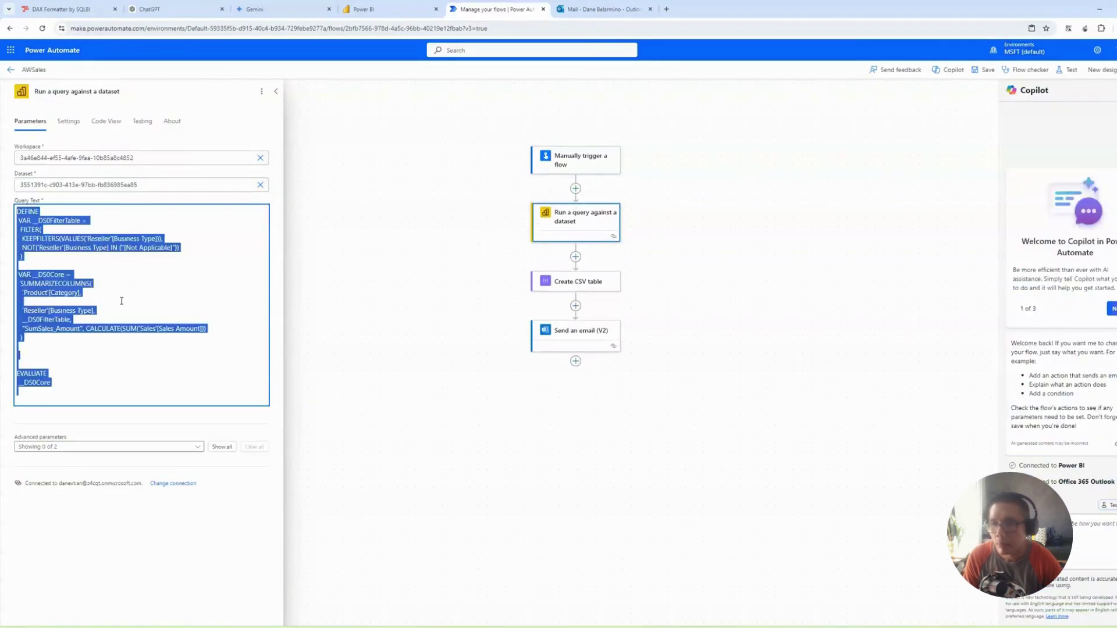
pyautogui.hotkey('ctrl', 'v')
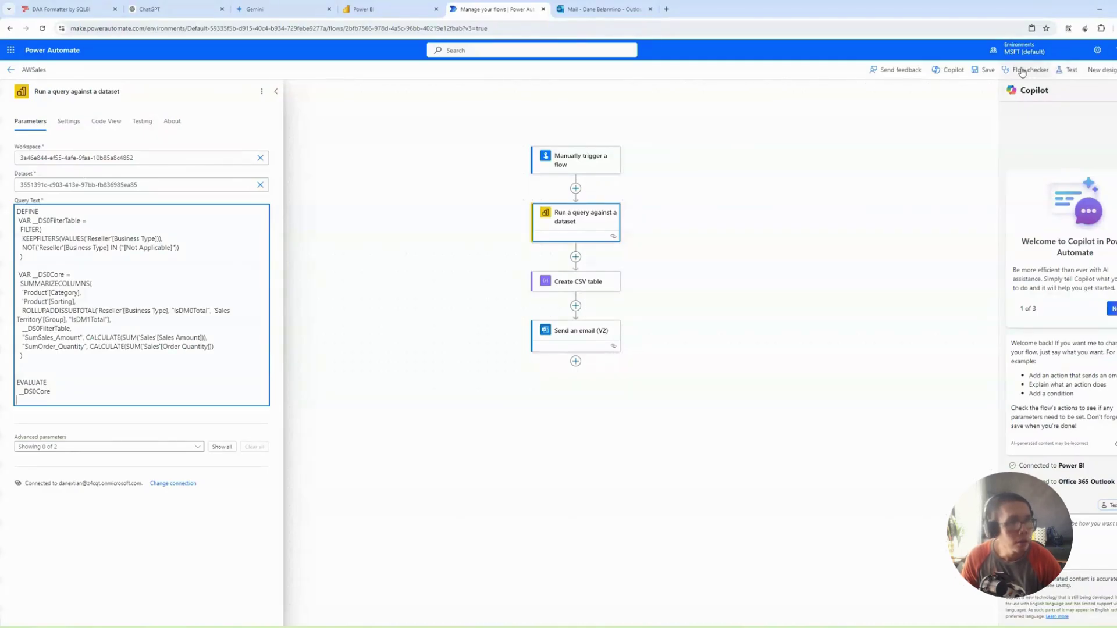
pyautogui.click(989, 70)
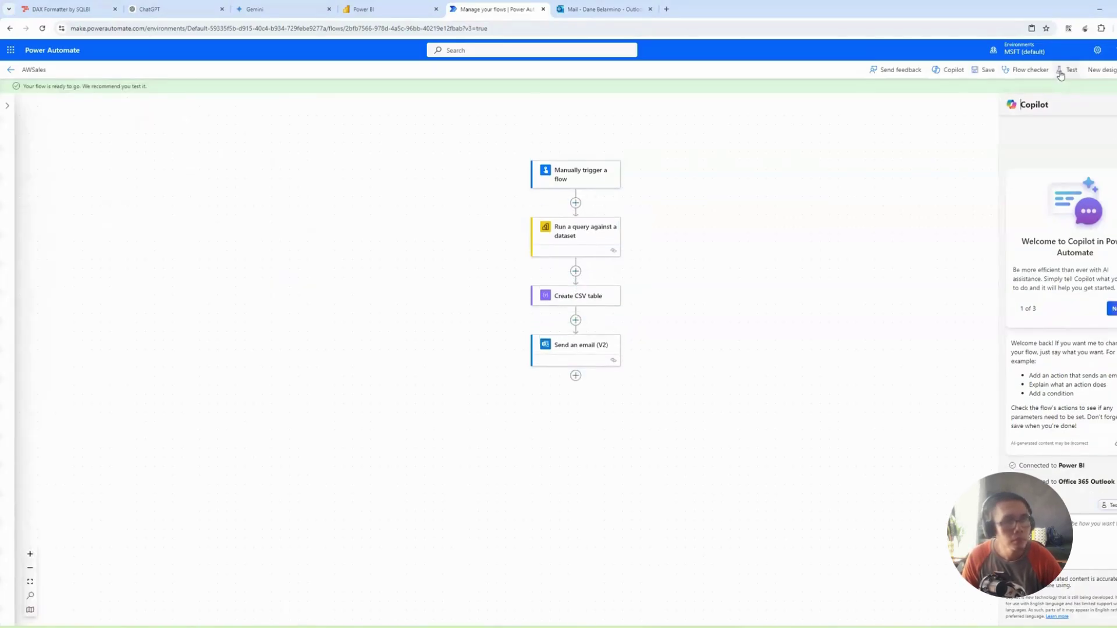
# Run a manual test of the AWSales flow
pyautogui.click(1070, 69)
pyautogui.click(996, 93)
pyautogui.click(1002, 614)
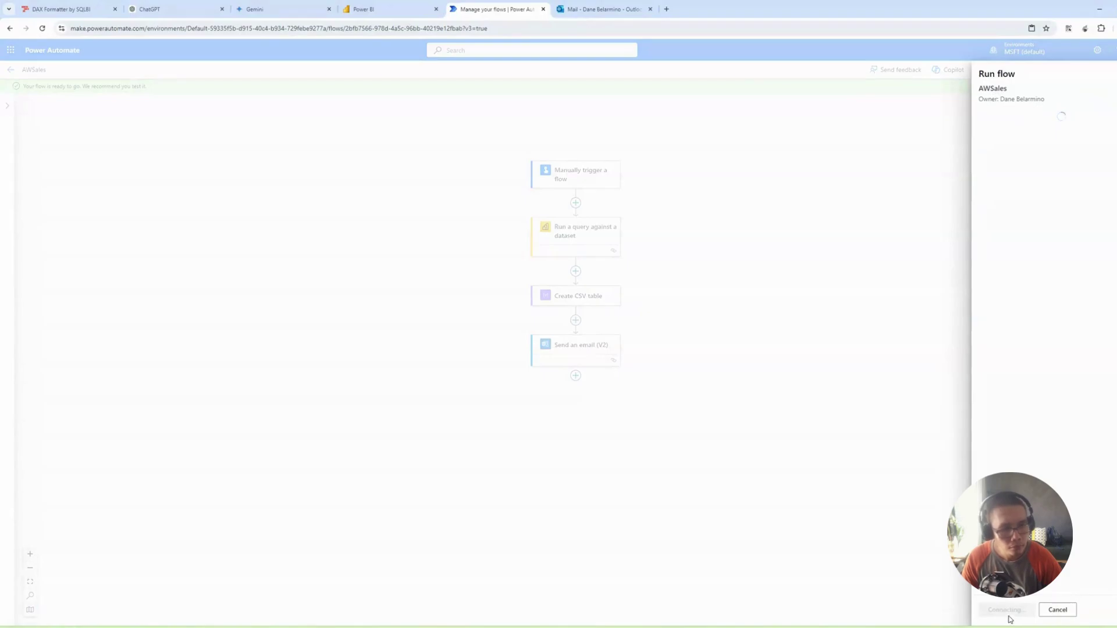
pyautogui.click(1005, 610)
# Switch to Outlook, close the old attachment preview, and open AWSales.csv from the newest AW Sales email
pyautogui.click(600, 9)
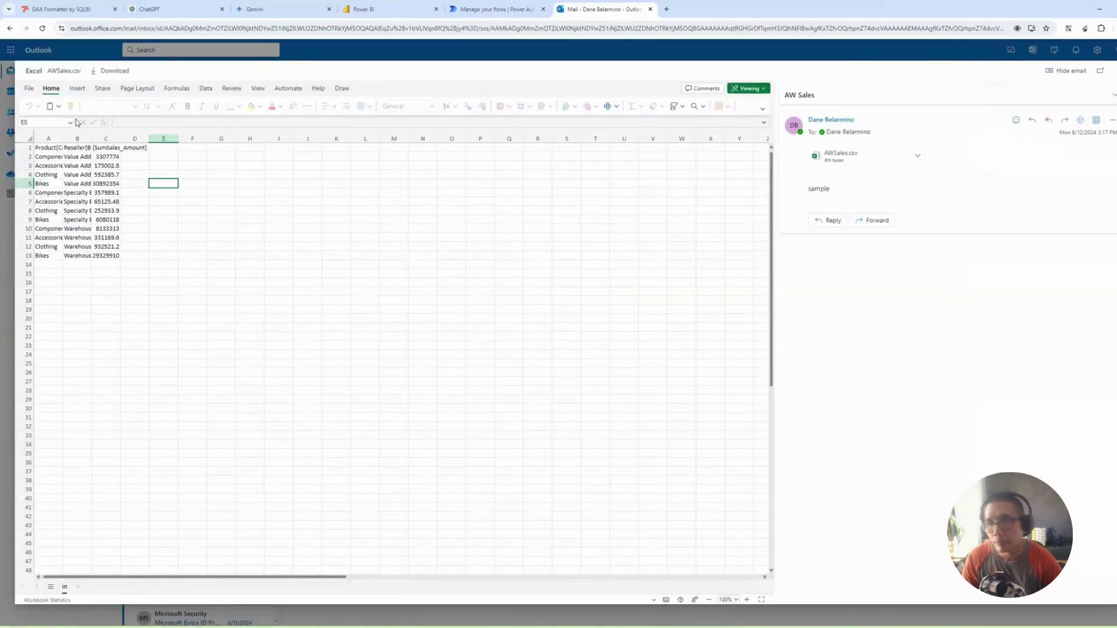
pyautogui.press('Escape')
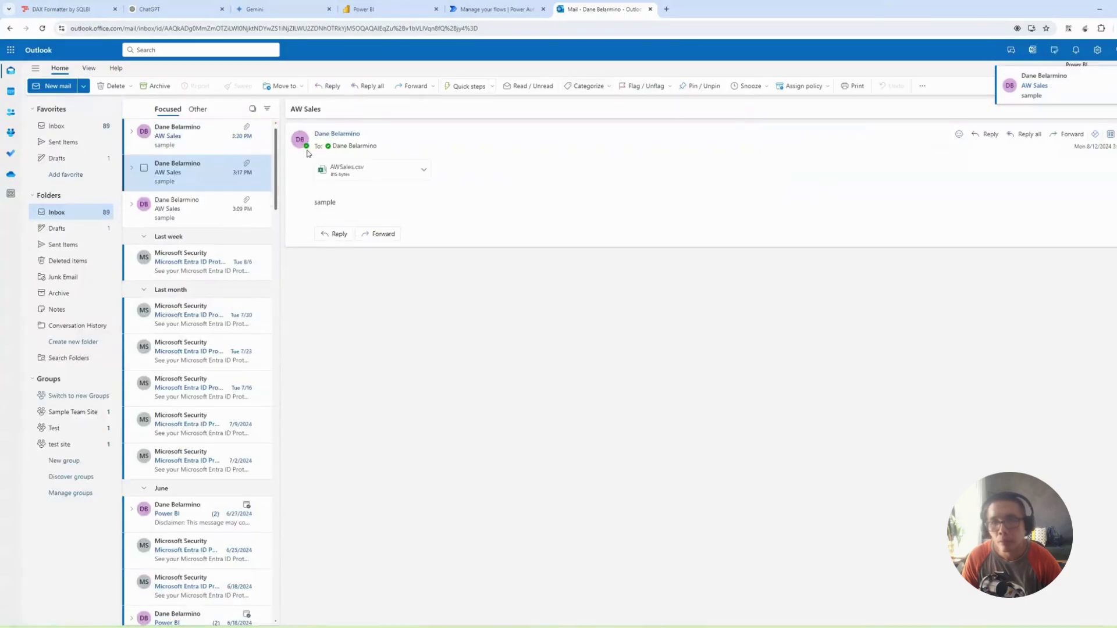
pyautogui.click(180, 148)
pyautogui.click(393, 174)
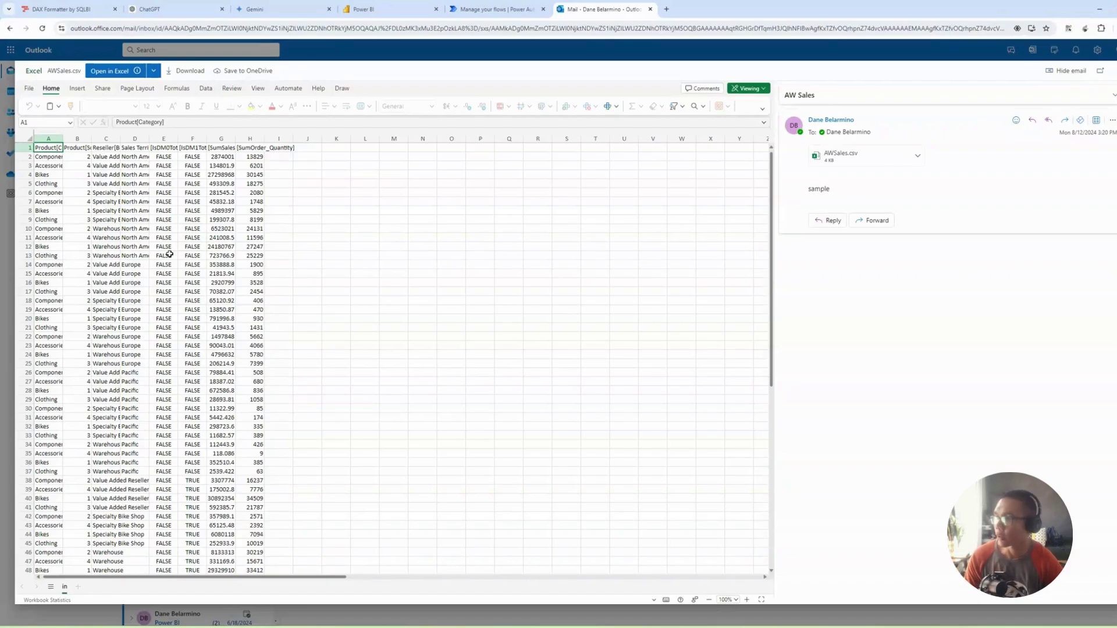
pyautogui.click(524, 284)
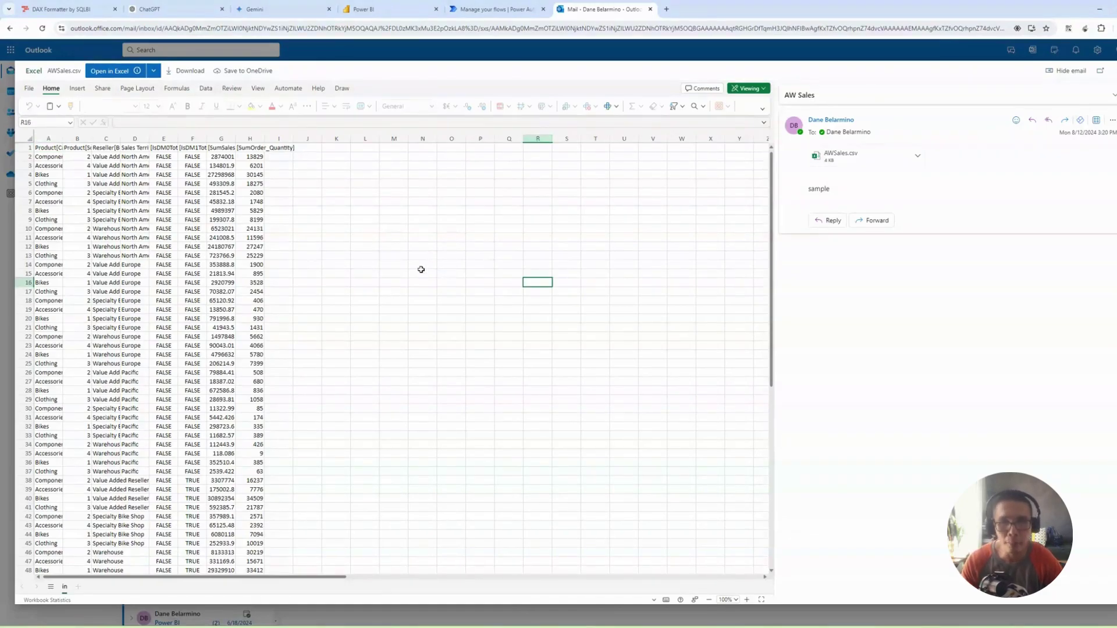